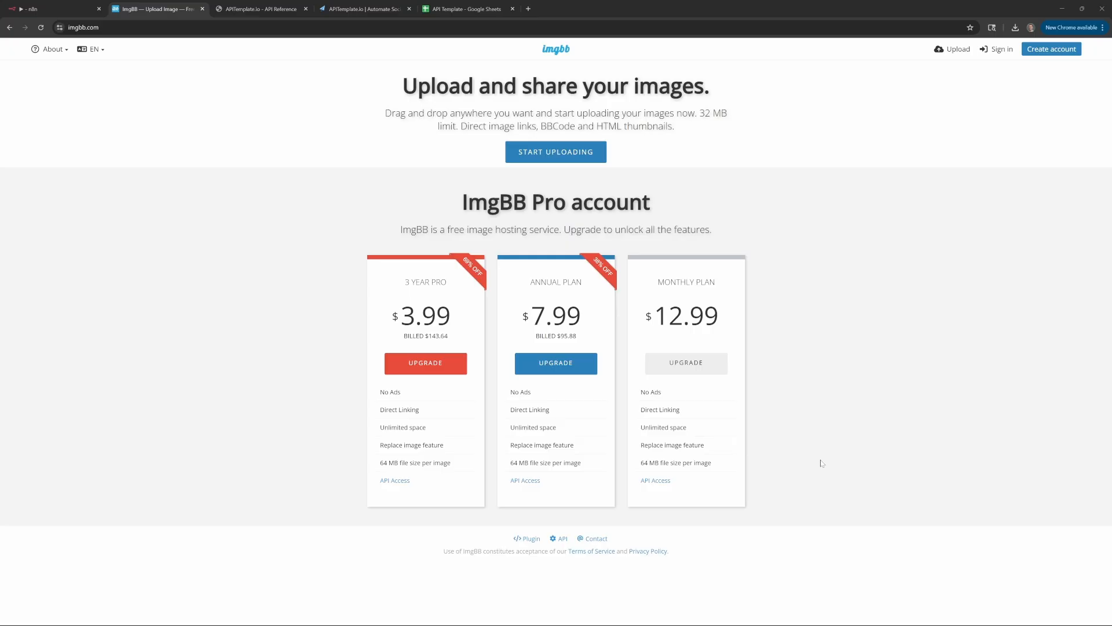
Sign in to ImgBB and open its API v1 documentation showing the example upload curl call
drag(403, 230, 550, 230)
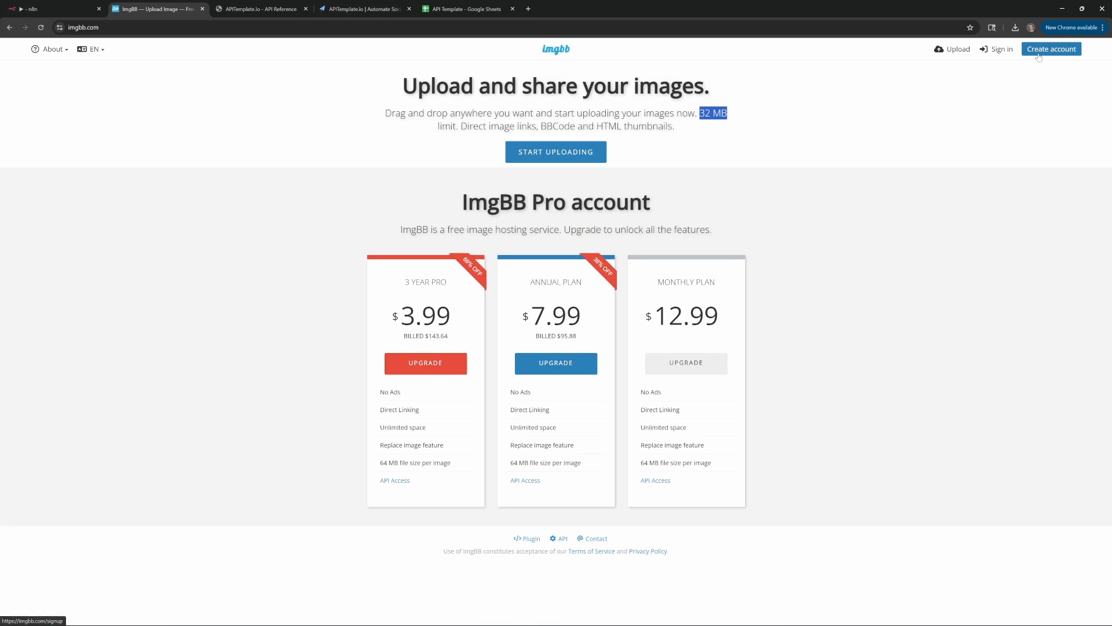
click(999, 50)
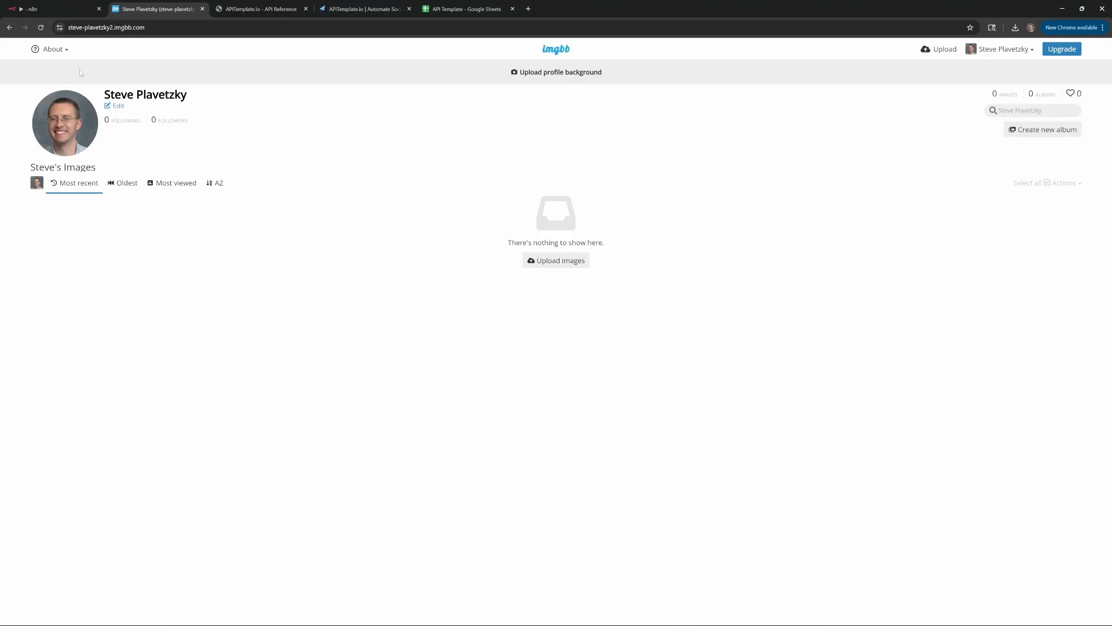
click(64, 52)
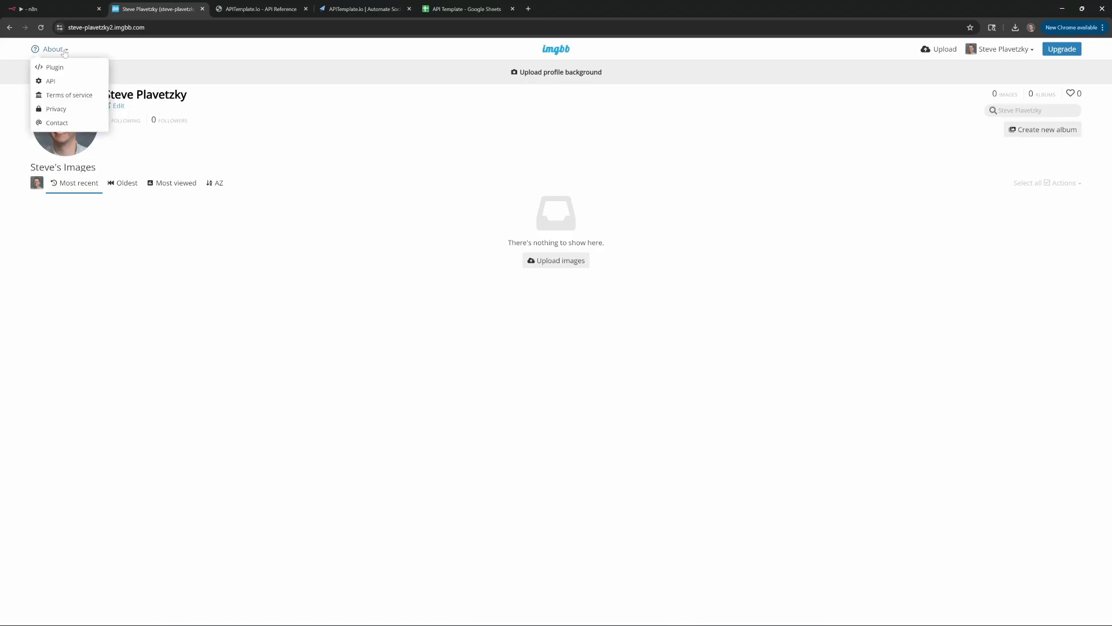
click(65, 81)
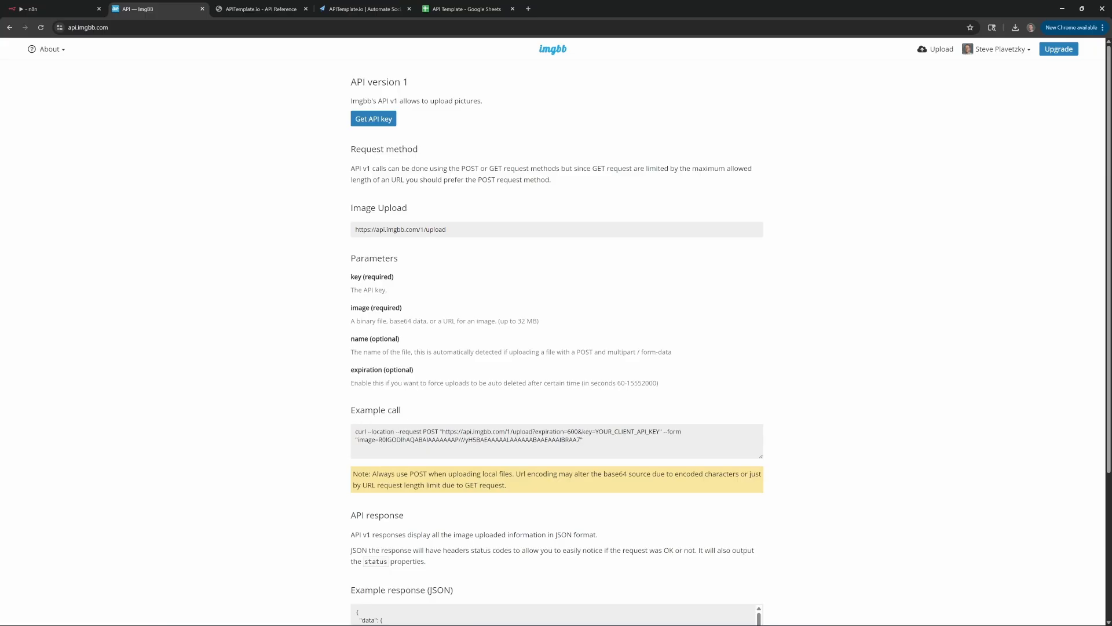
drag(585, 440, 291, 426)
click(301, 442)
Switch to n8n and pan the API Template workflow's eight-node loop into view
click(77, 10)
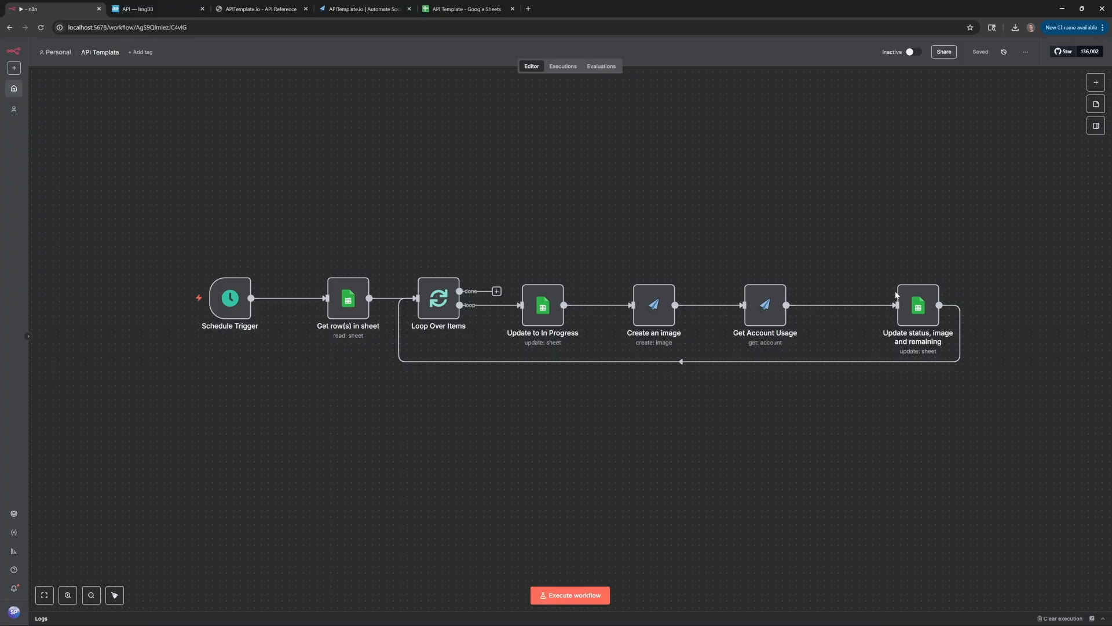
scroll(501, 260, up, 3)
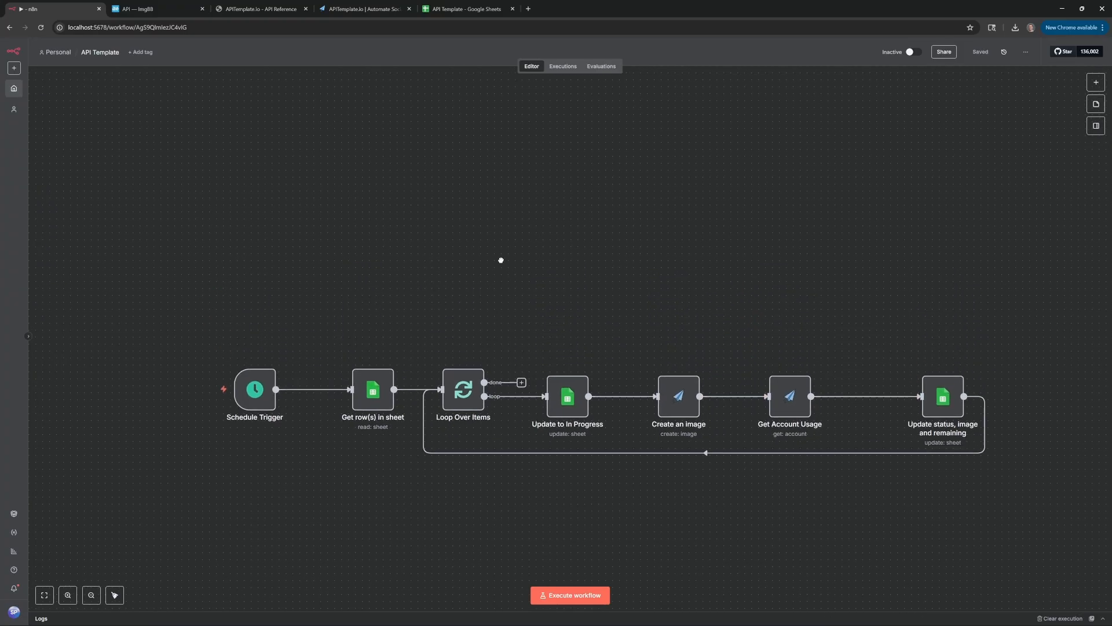
drag(501, 260, 485, 226)
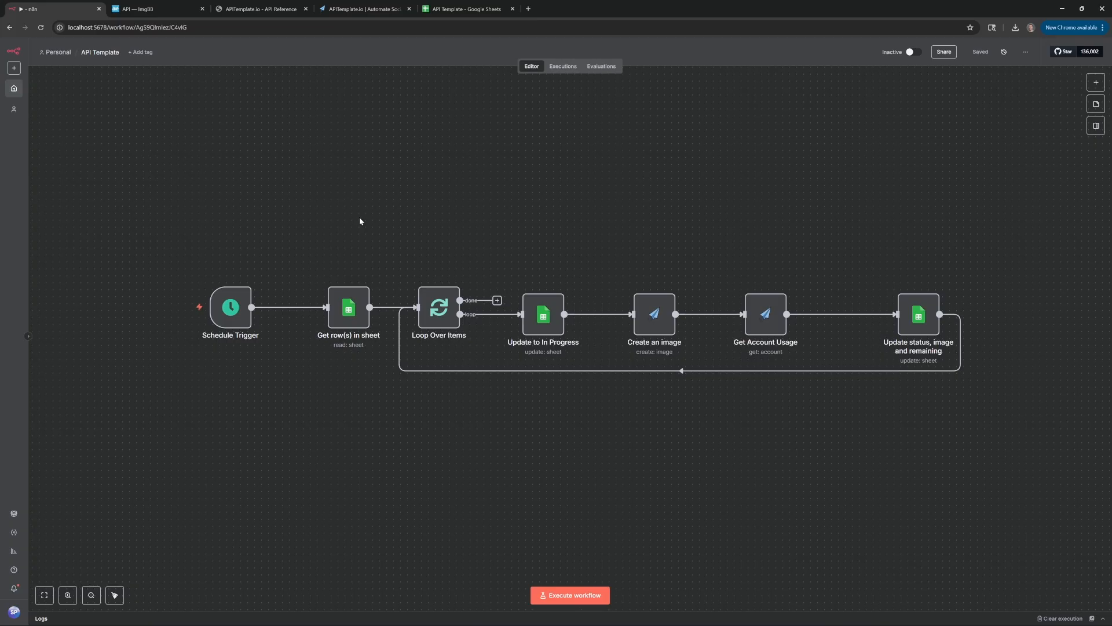
Add an n8n Form 'On new n8n Form event' trigger titled 'Demo Form'
key(Tab)
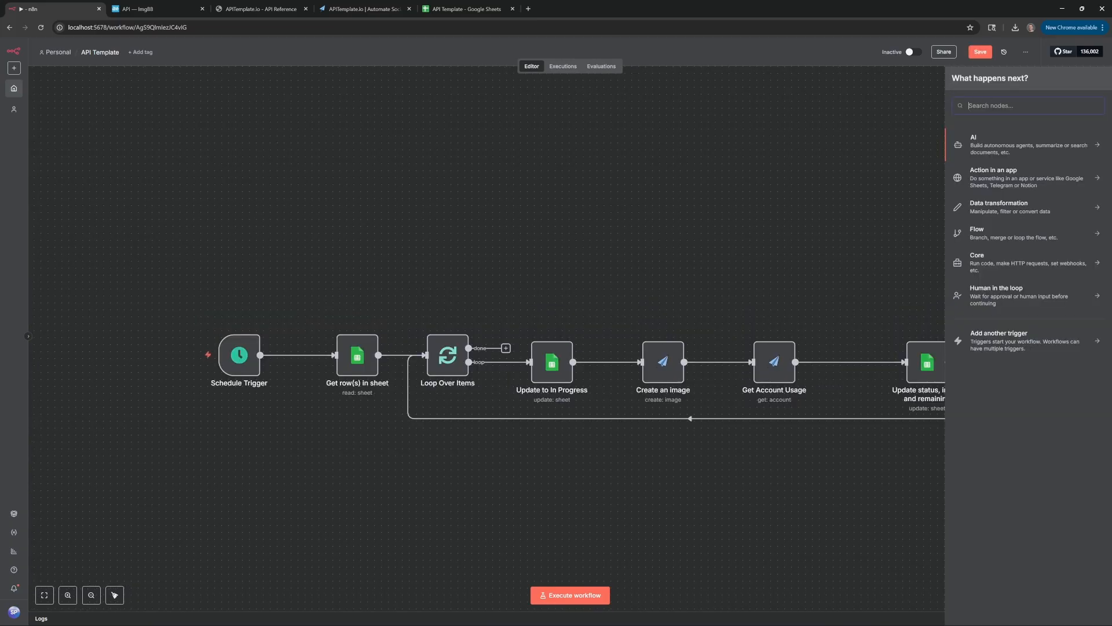
text(form)
click(980, 146)
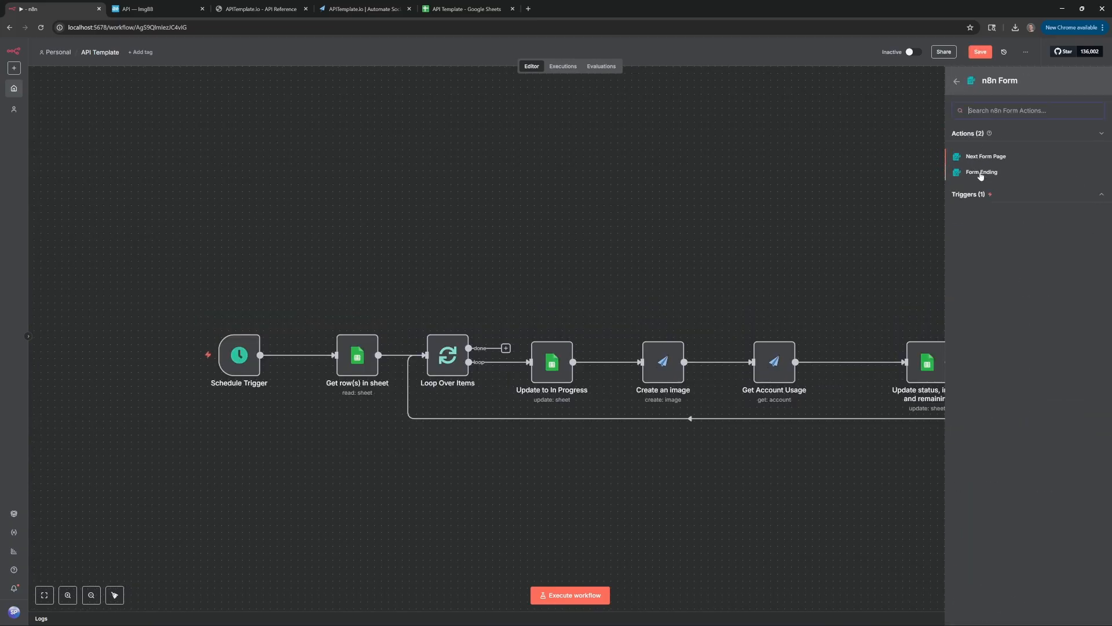
click(972, 197)
click(972, 211)
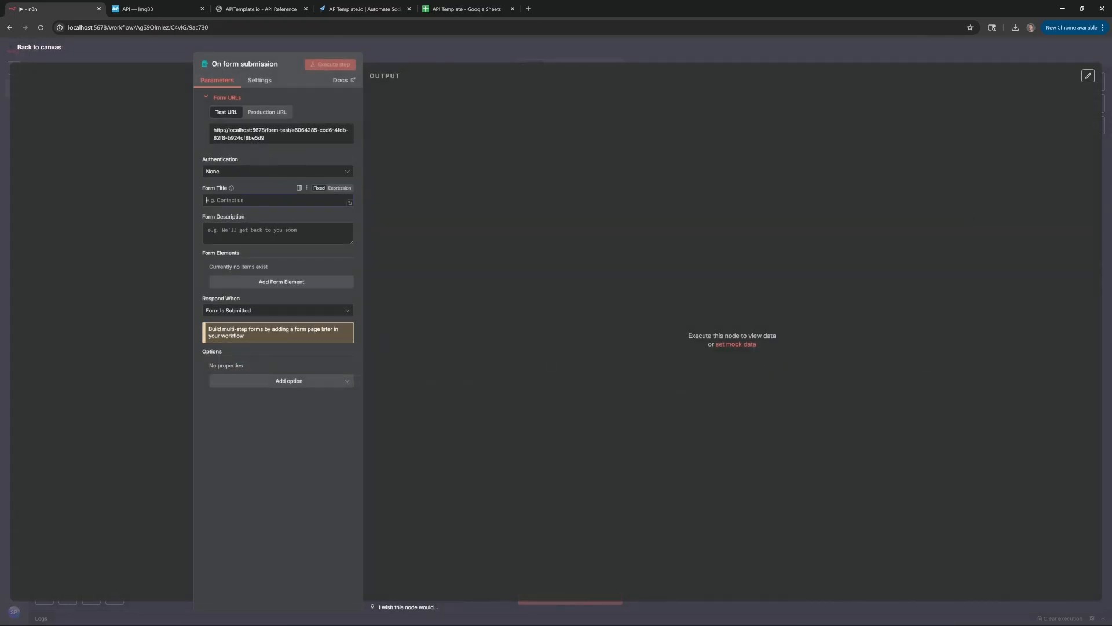
text(Demo Form)
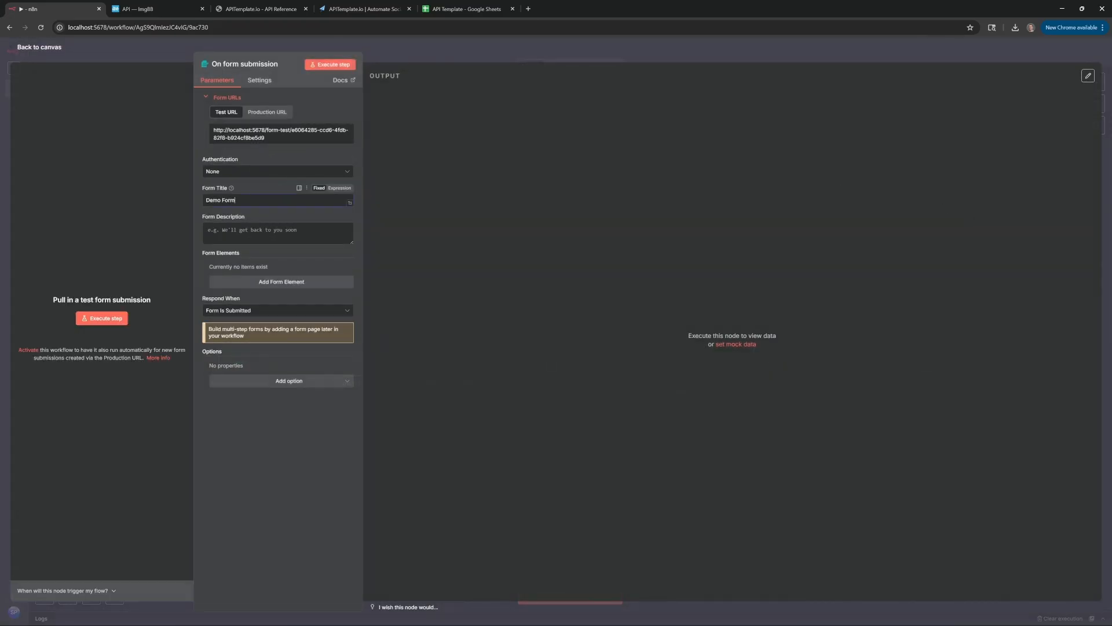
Add a 'Quote' text field and an 'Image' file field accepting .jpeg, .png, .jpg
click(256, 284)
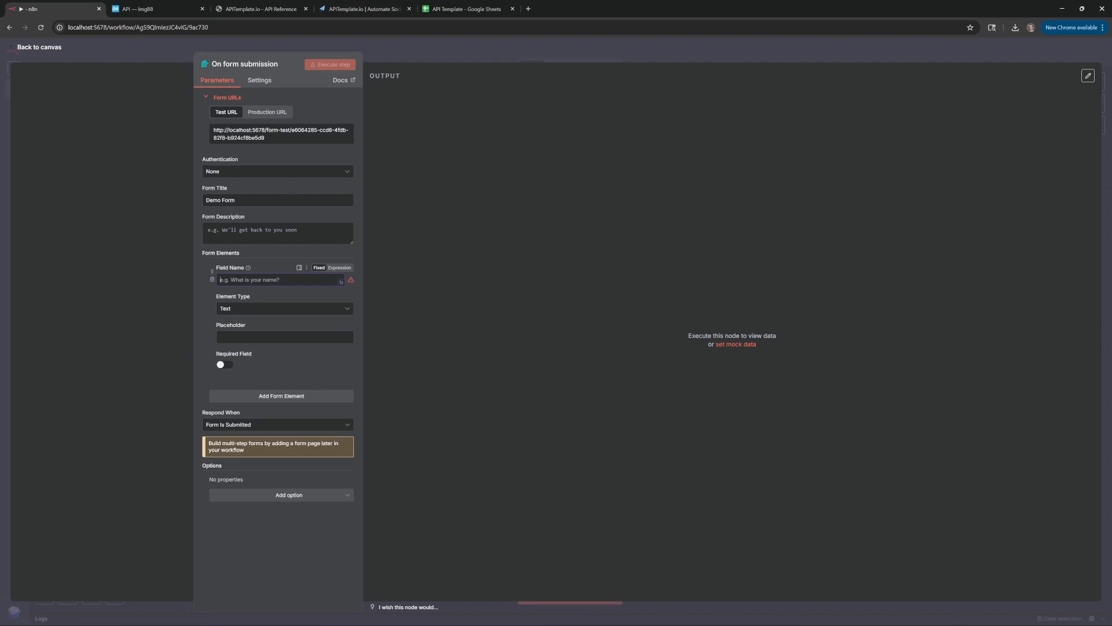
text(Quote)
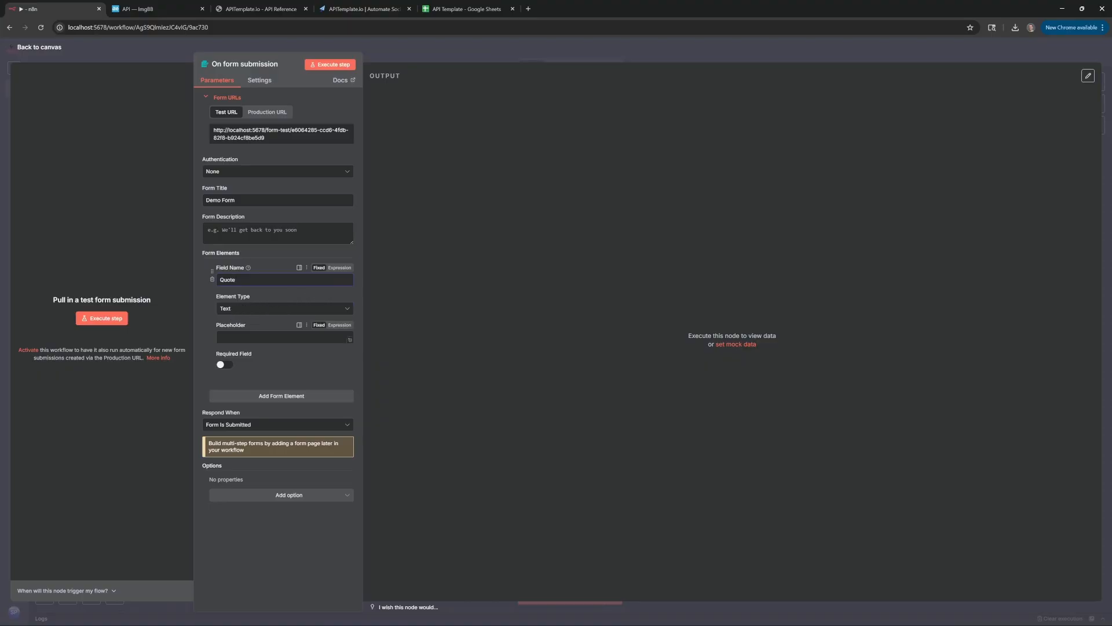
click(249, 337)
click(310, 398)
click(276, 412)
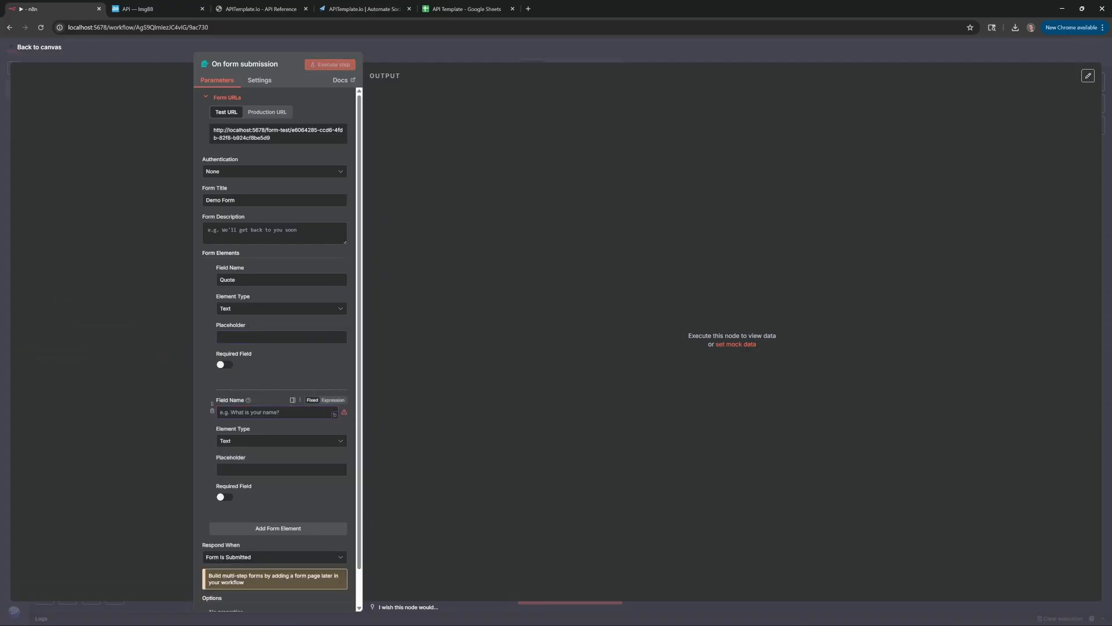
text(Image)
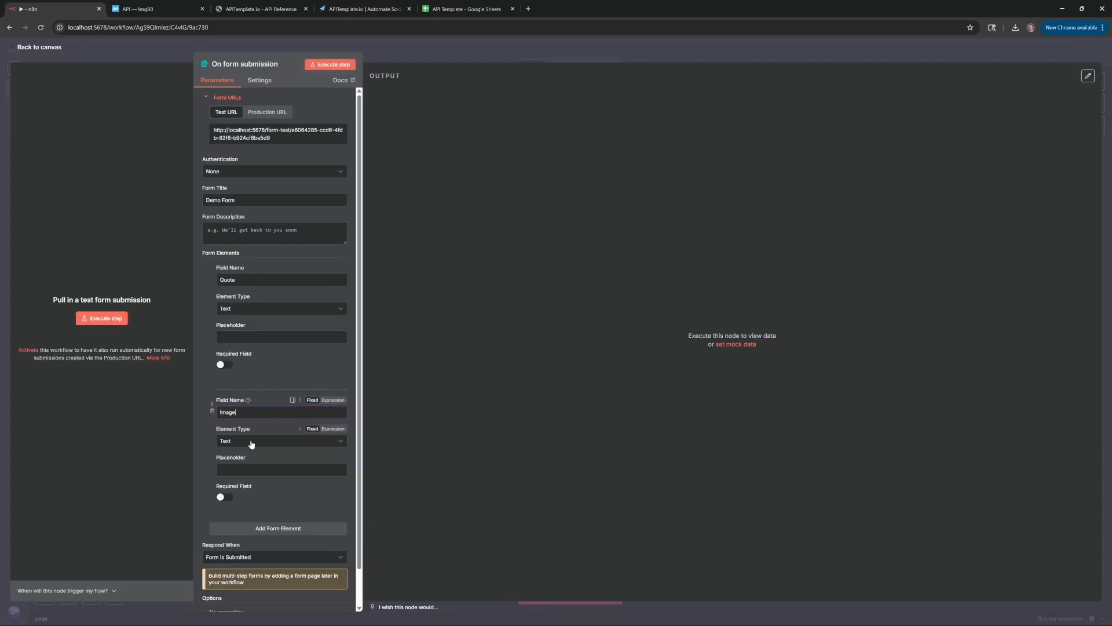
click(272, 441)
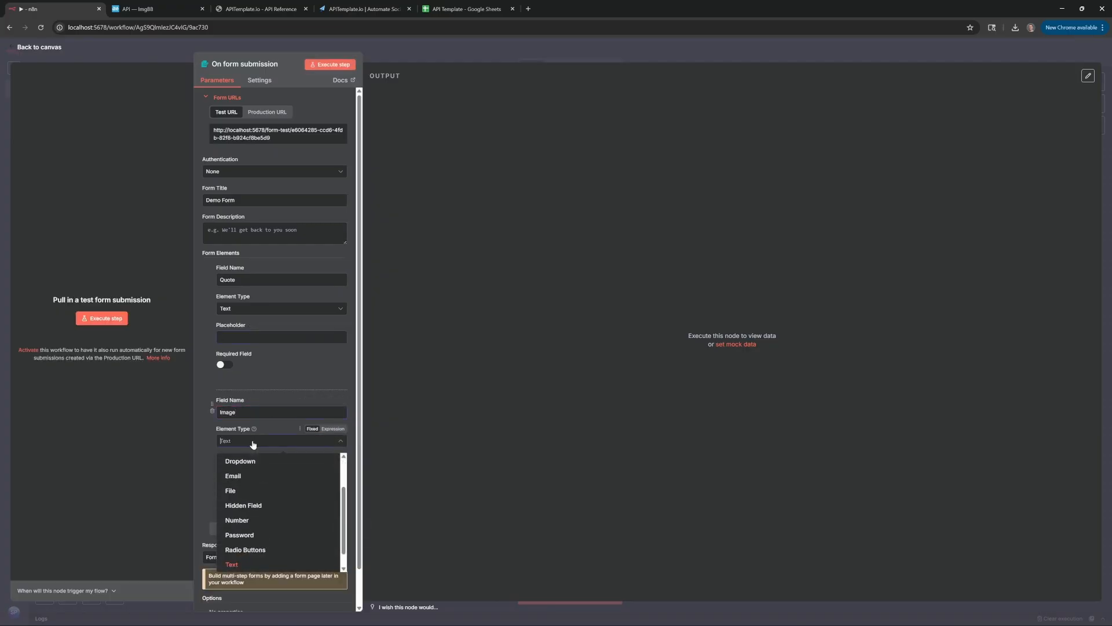
click(272, 492)
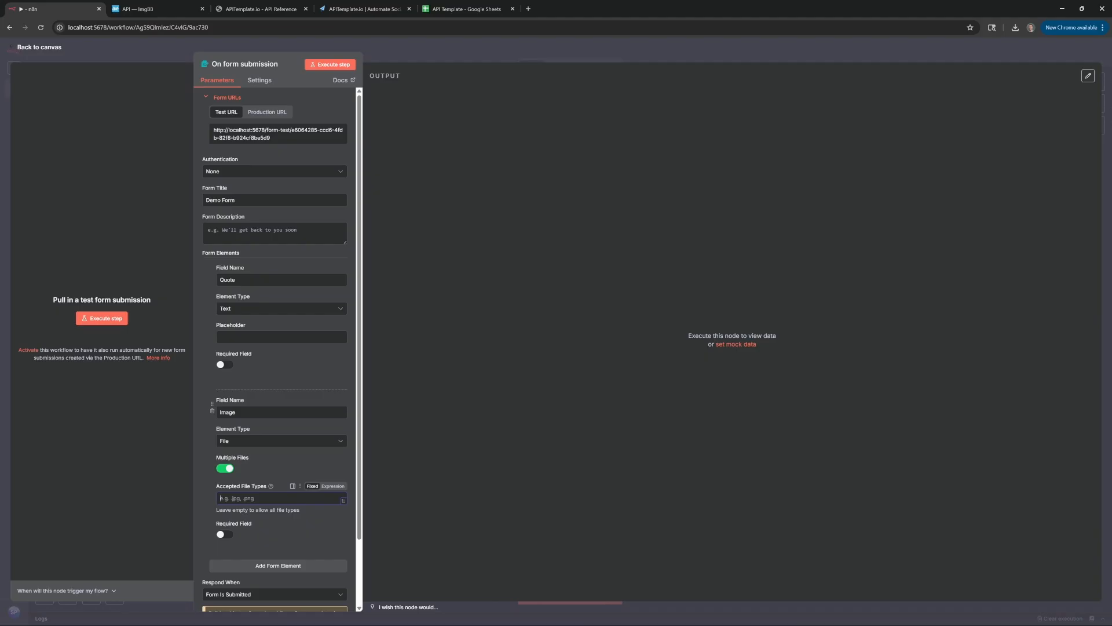
text(.jpeg, .png, .jpg)
Submit the test form with quote 'Test' and Profile Picture.jpg attached, then close it
click(333, 65)
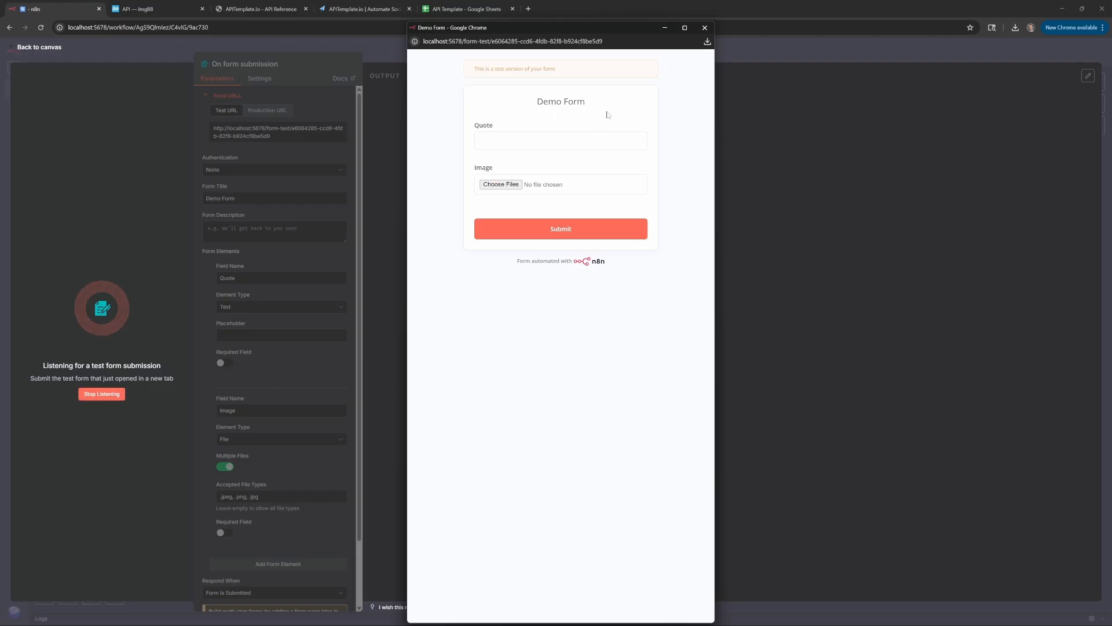
click(515, 139)
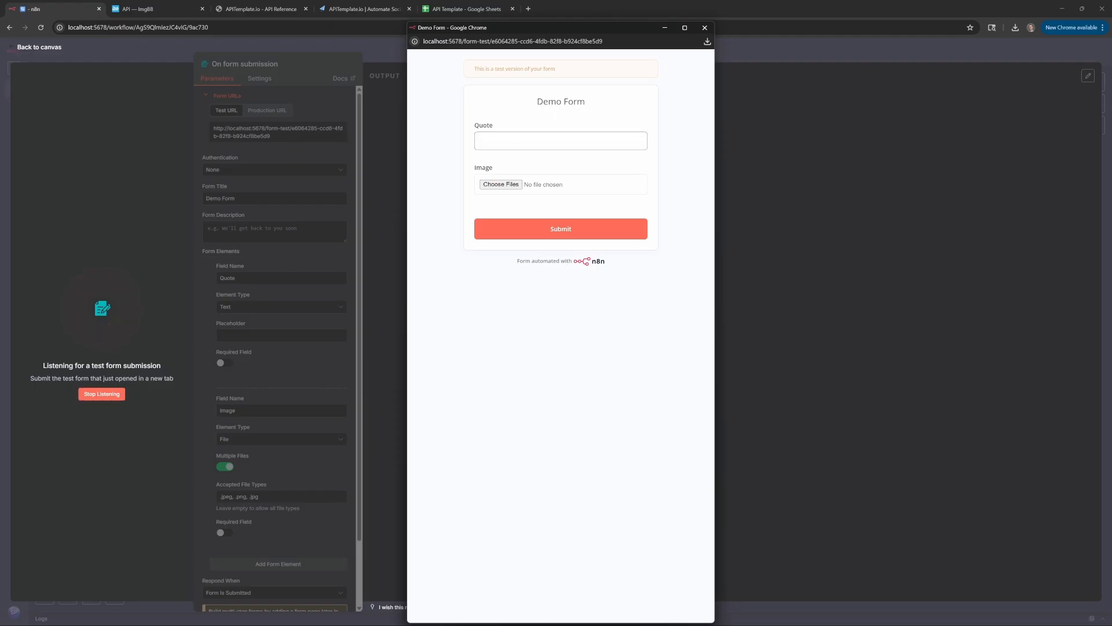
text(Test)
click(501, 184)
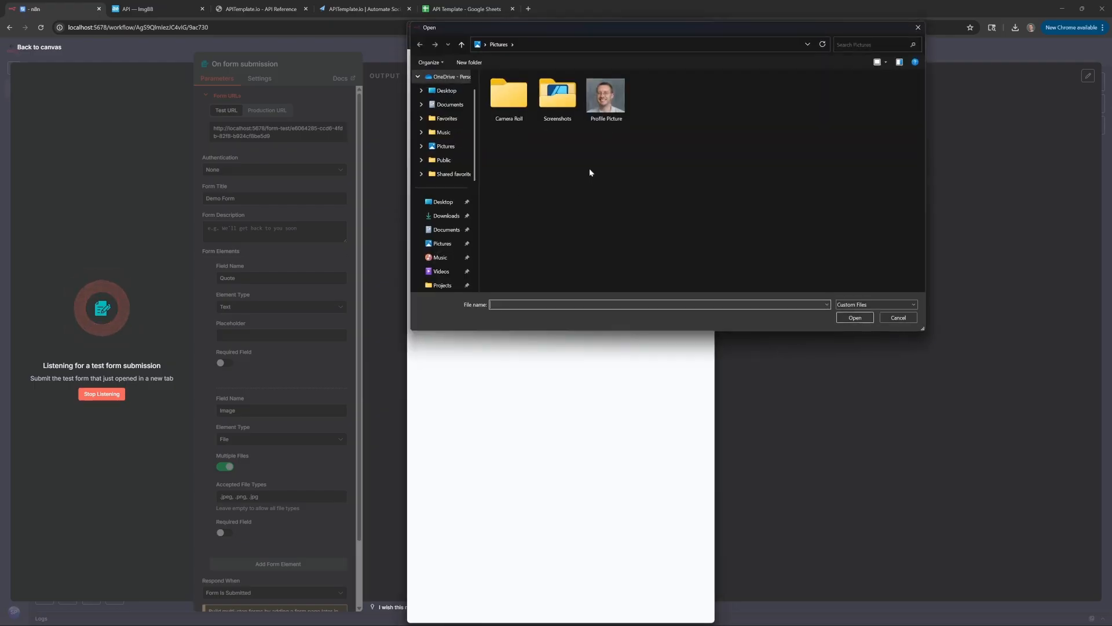
click(607, 103)
click(854, 317)
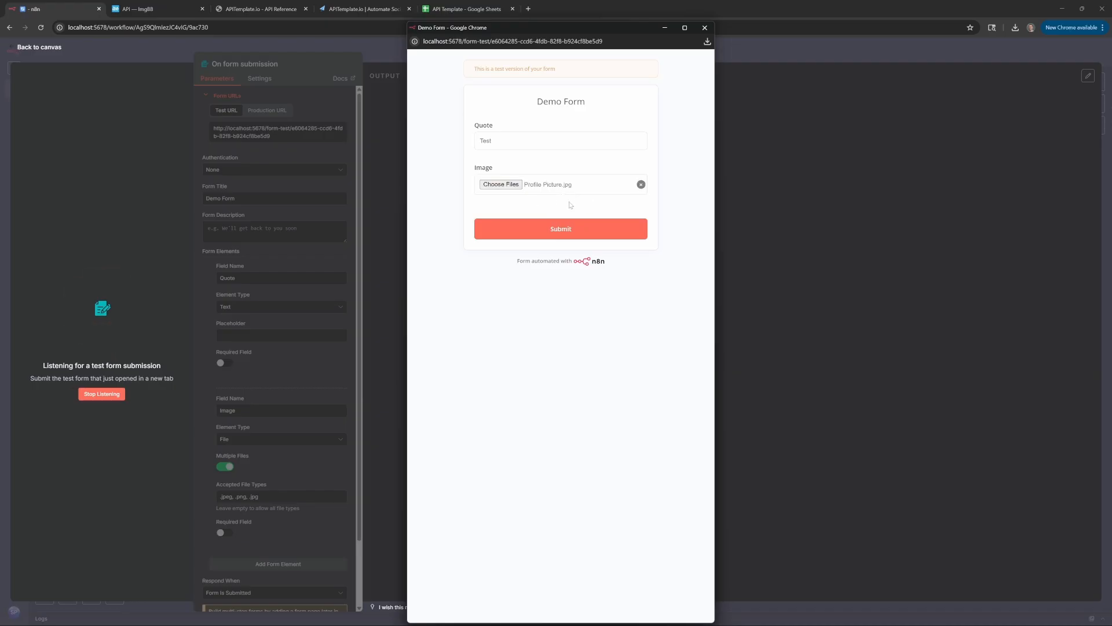
click(537, 231)
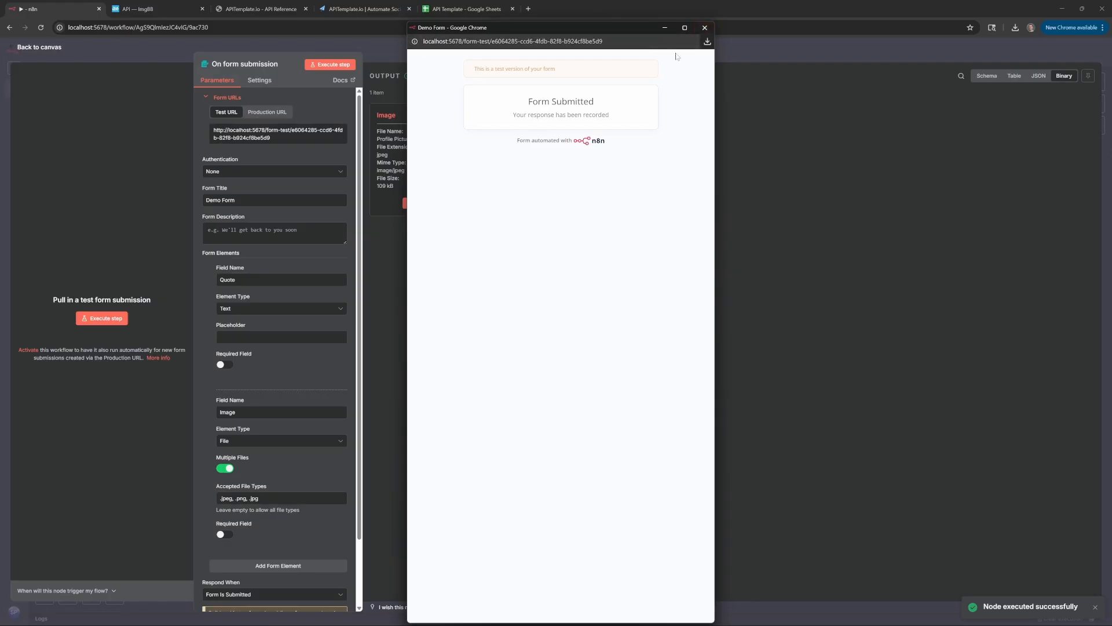
click(704, 27)
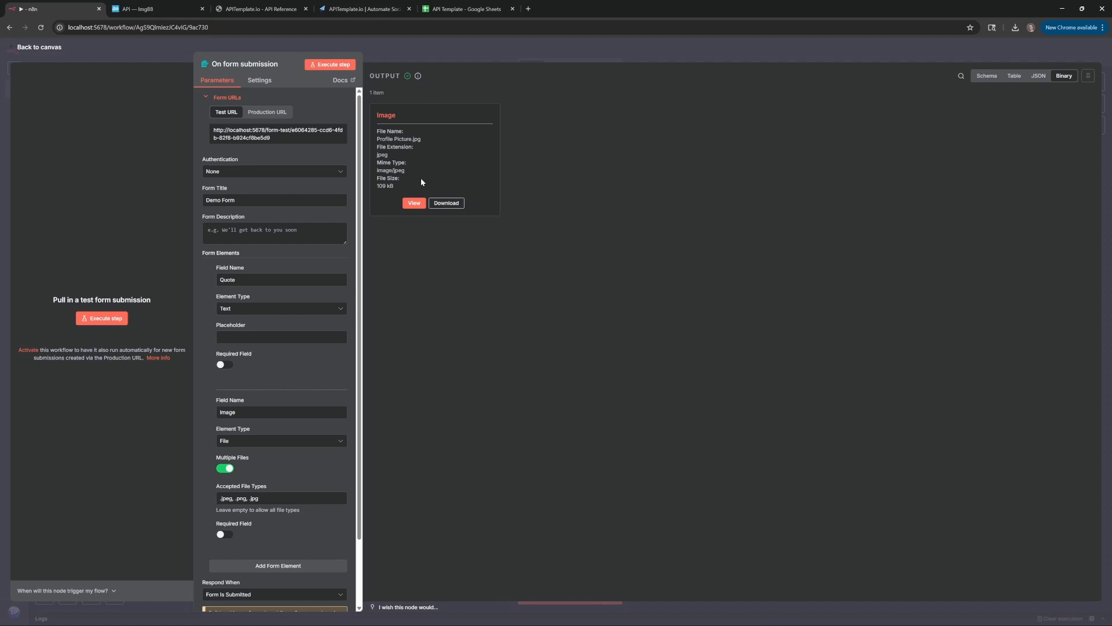
Add an HTTP Request node after the form trigger
click(359, 44)
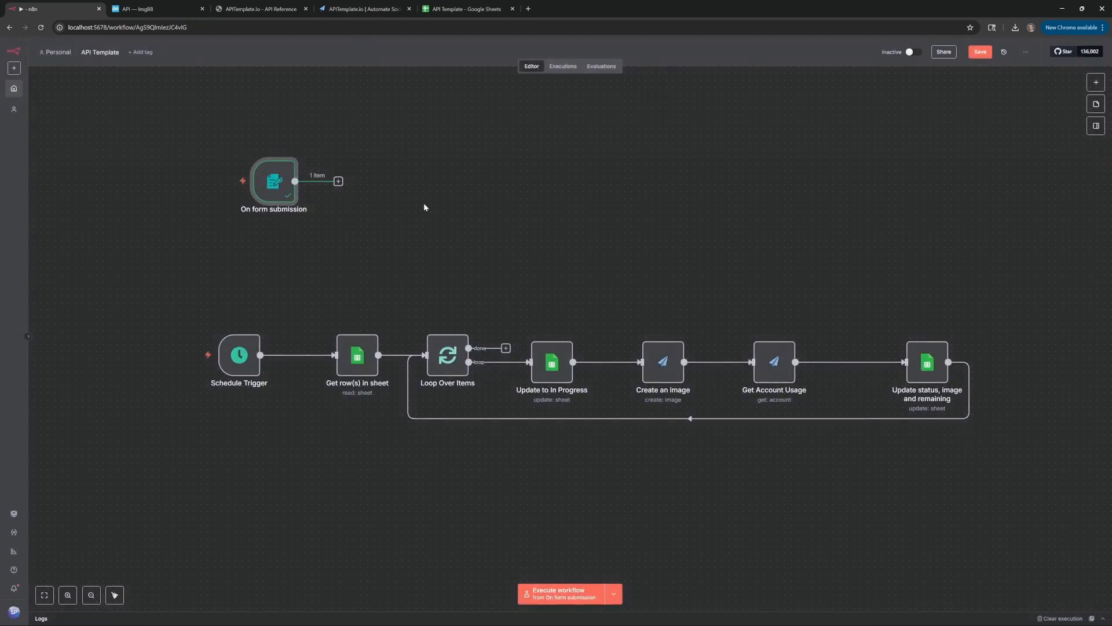
click(325, 245)
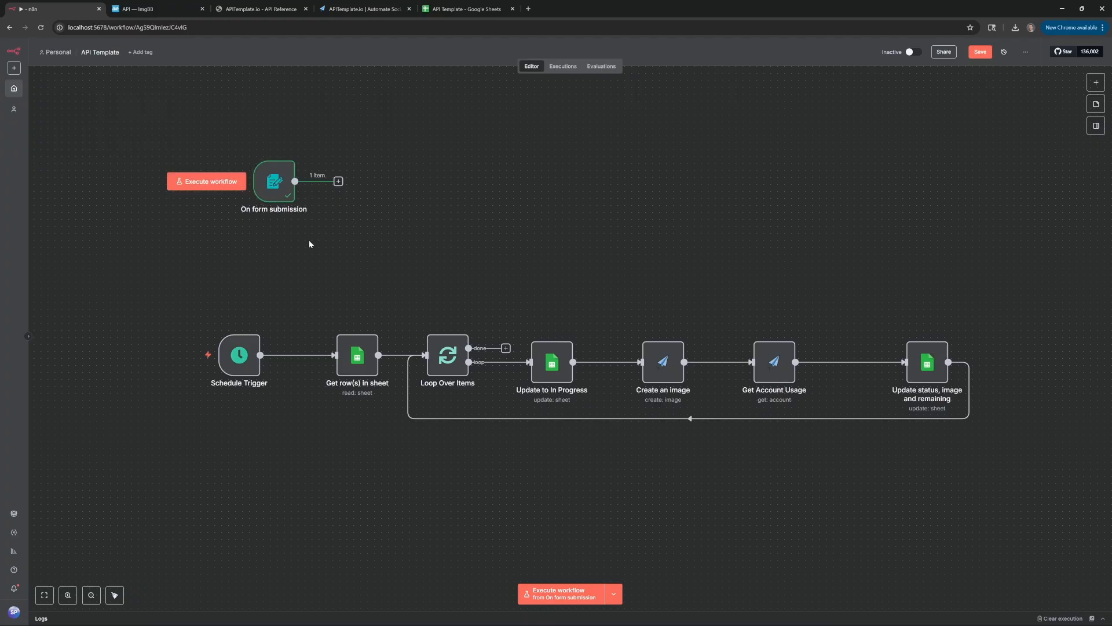
click(339, 183)
text(http)
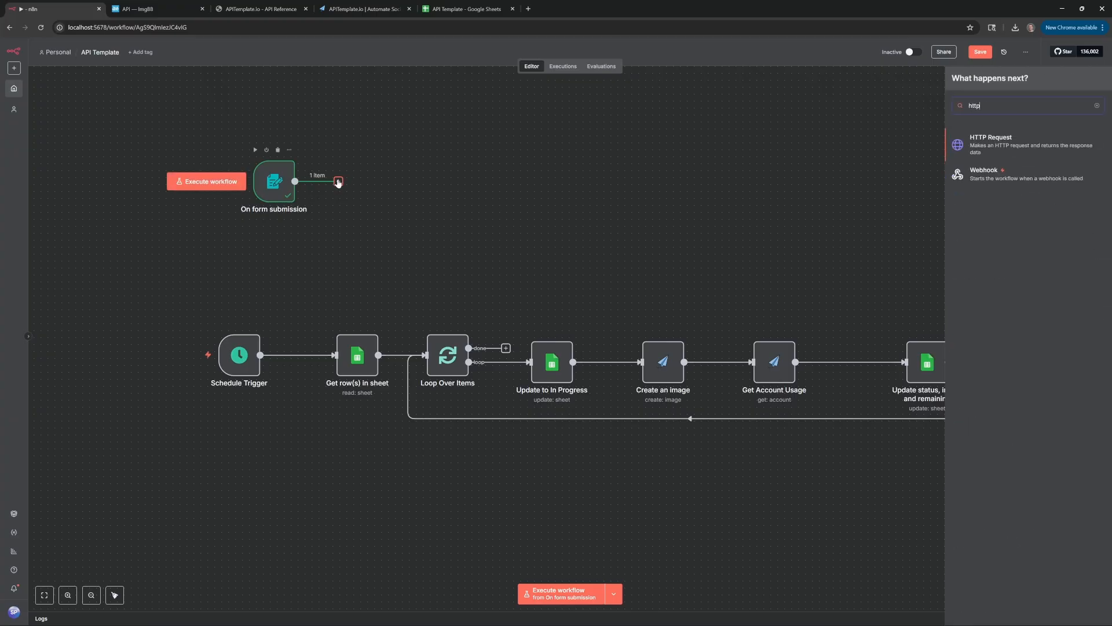
click(998, 148)
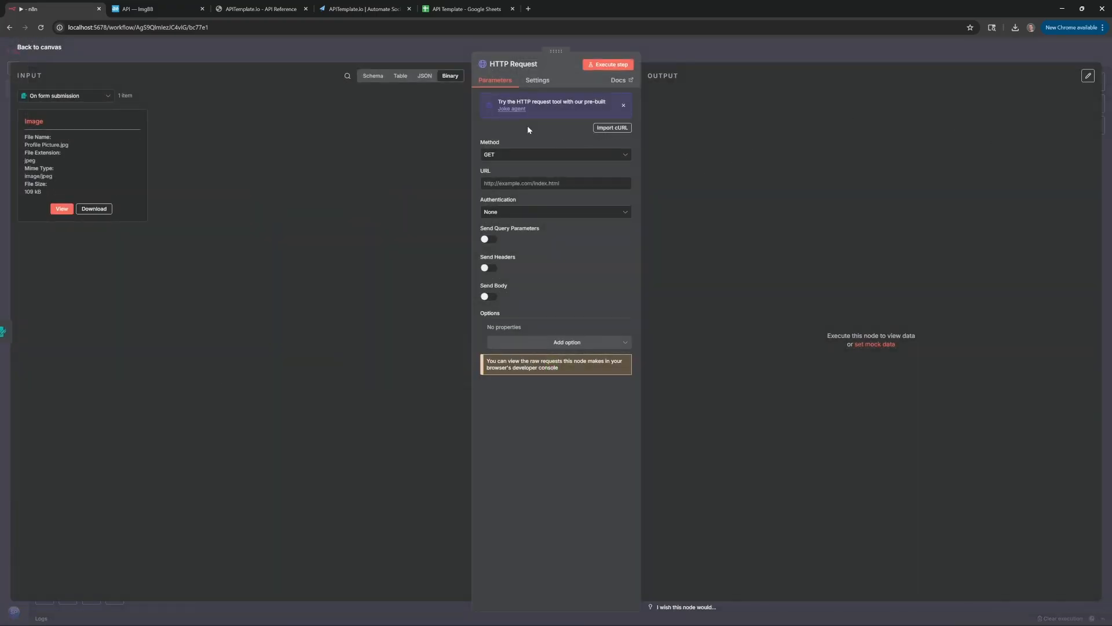
Paste ImgBB's example upload curl command into the node's Import cURL box
click(611, 129)
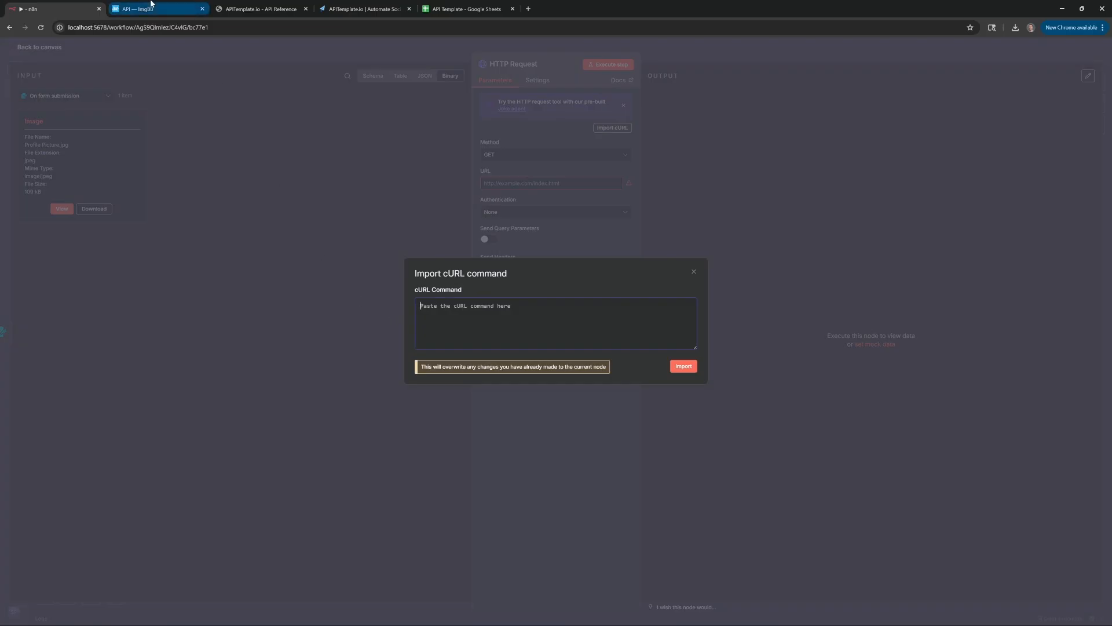
click(169, 9)
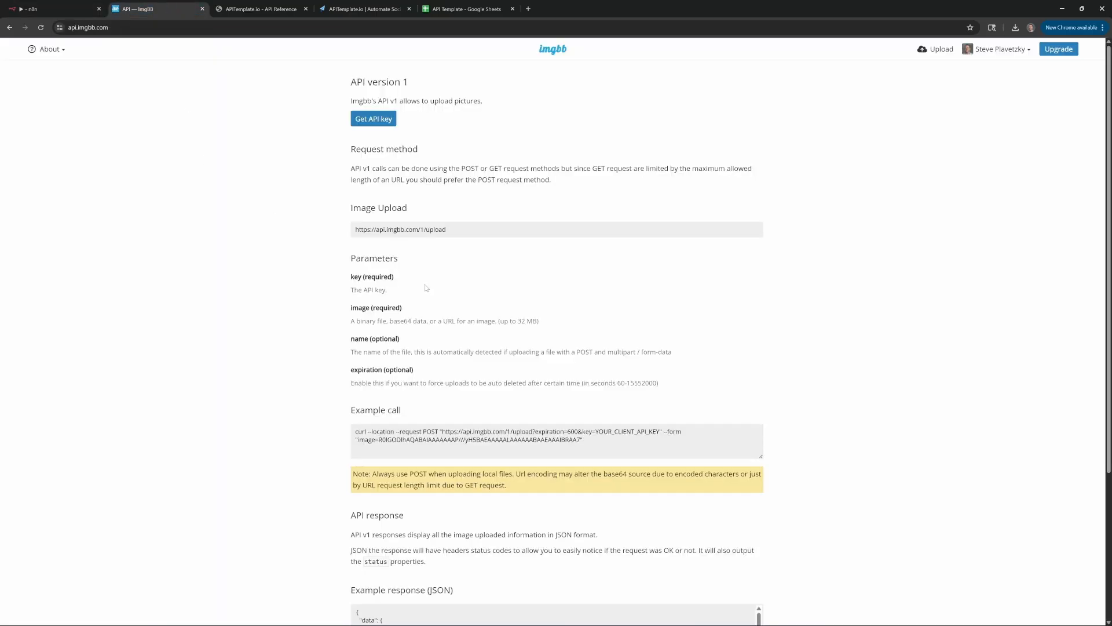
drag(588, 441, 286, 416)
key(ctrl+c)
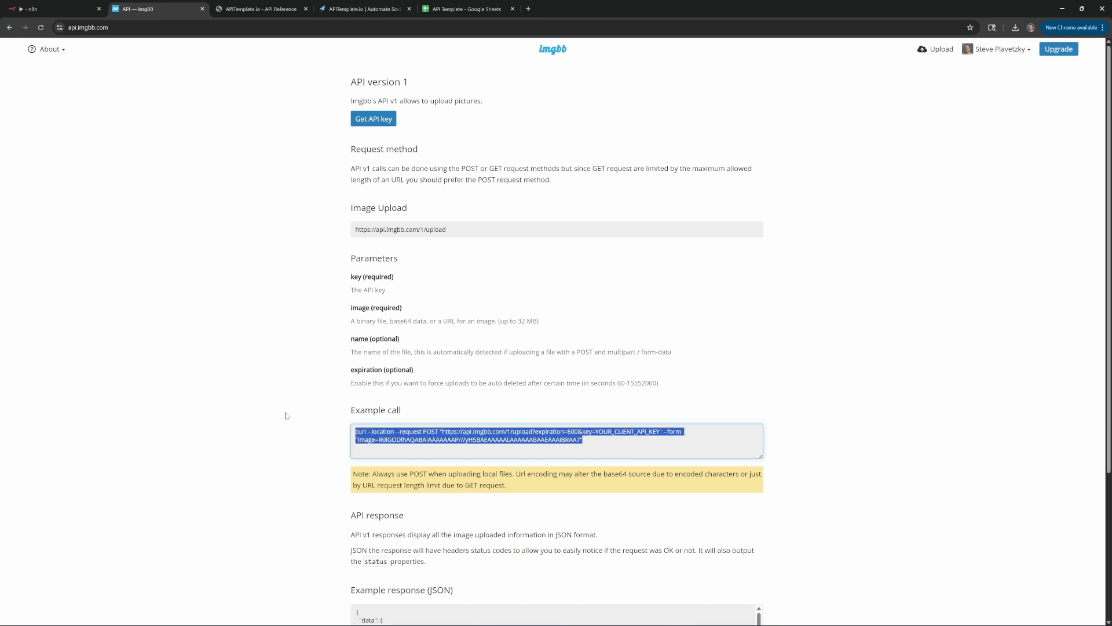
click(50, 9)
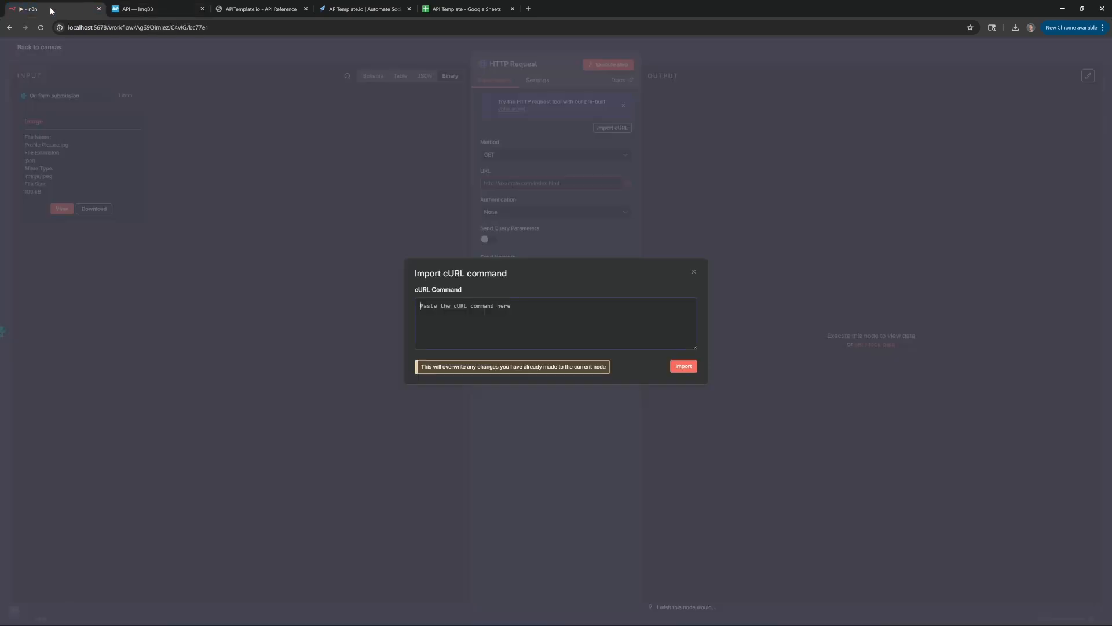
key(ctrl+v)
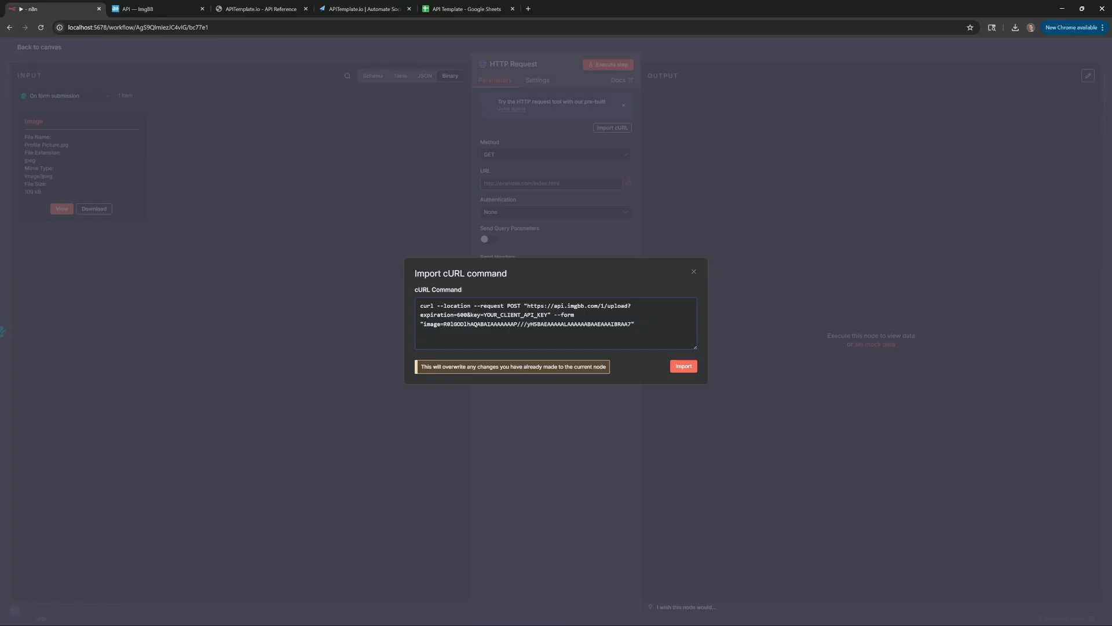
Import the ImgBB cURL command and delete its key query parameter
click(684, 366)
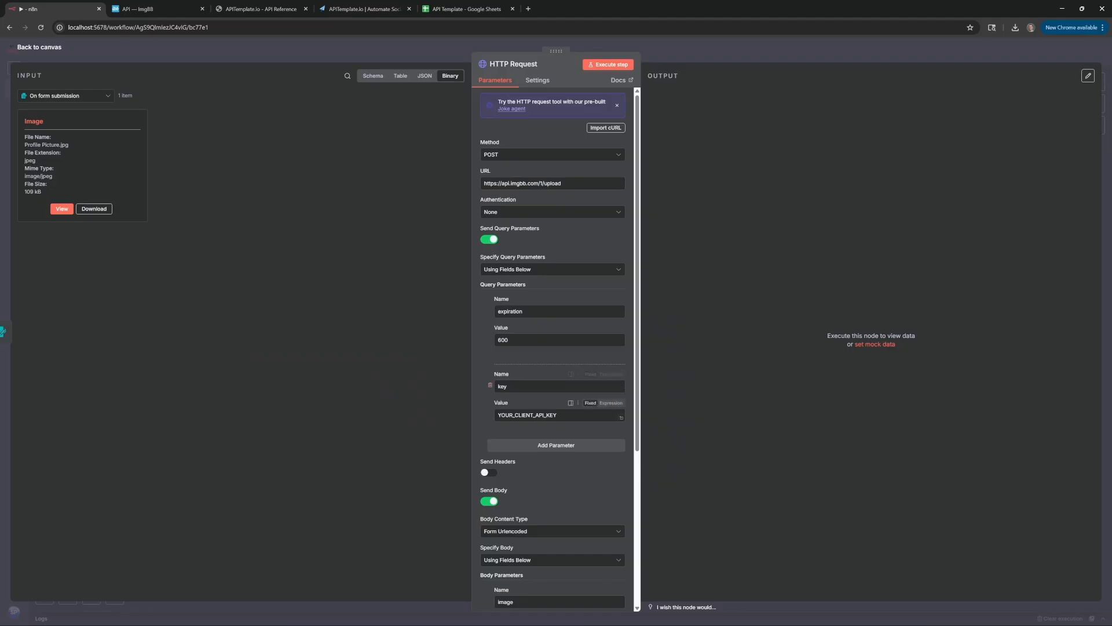
drag(559, 415, 433, 395)
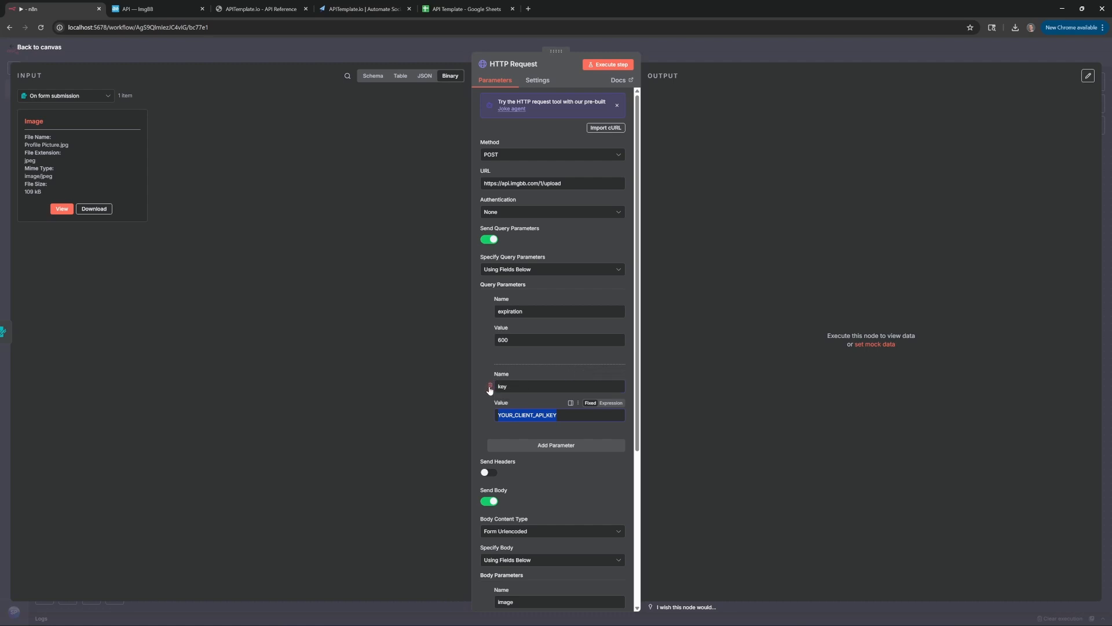
click(490, 385)
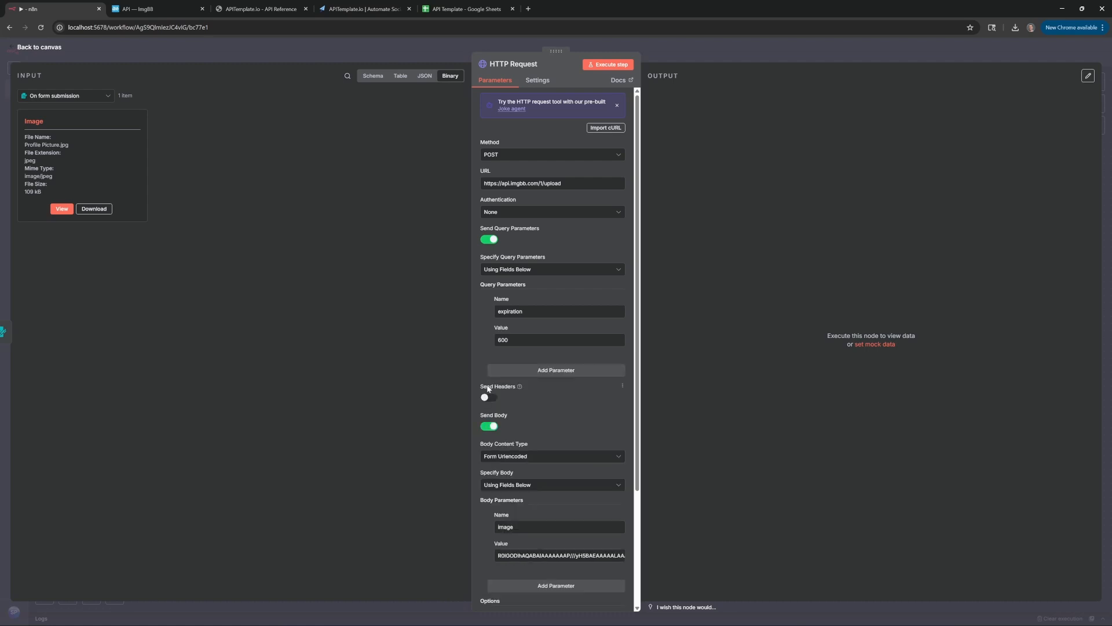
Set authentication to Generic Credential Type with Query Auth
click(567, 214)
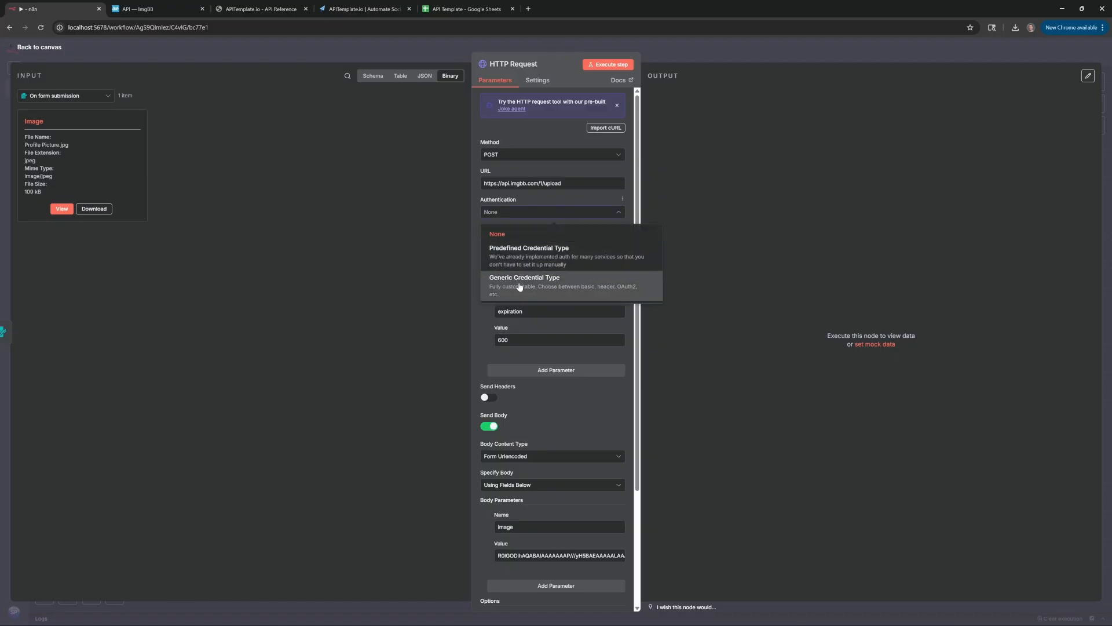
click(568, 284)
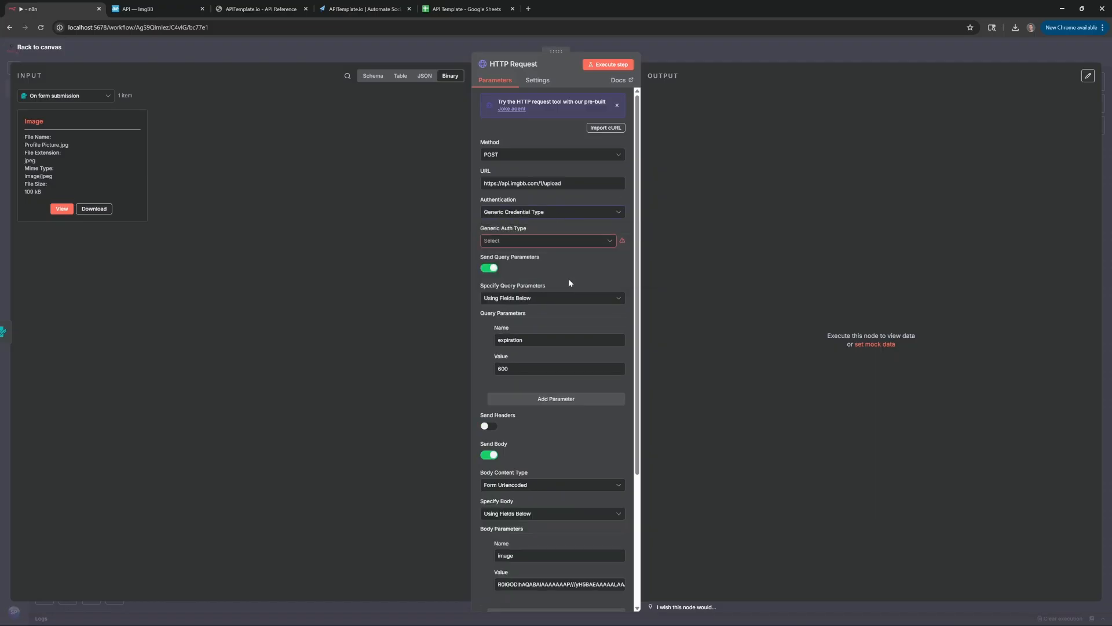
click(536, 241)
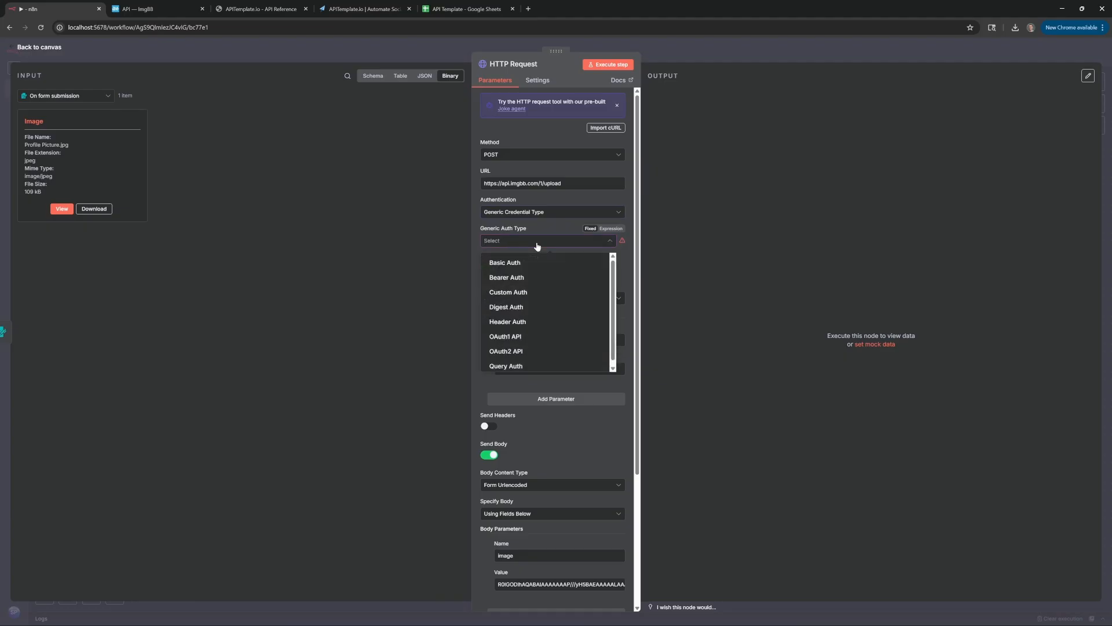
click(543, 366)
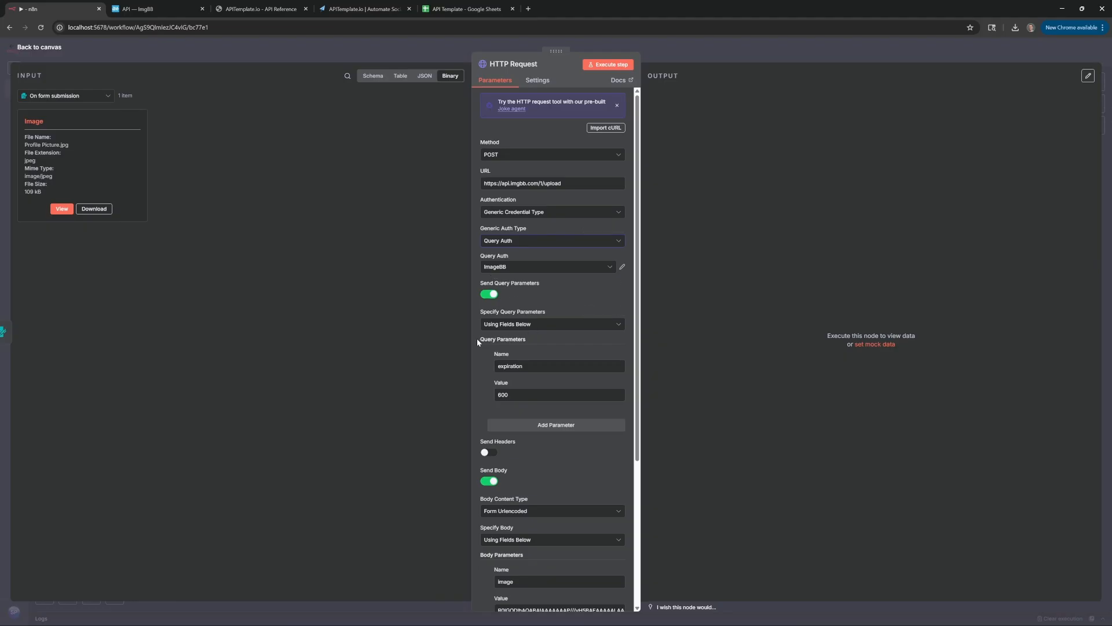
click(489, 453)
Check the APITemplate.io API reference's sample request headers, then return to the HTTP Request node
click(368, 10)
click(261, 9)
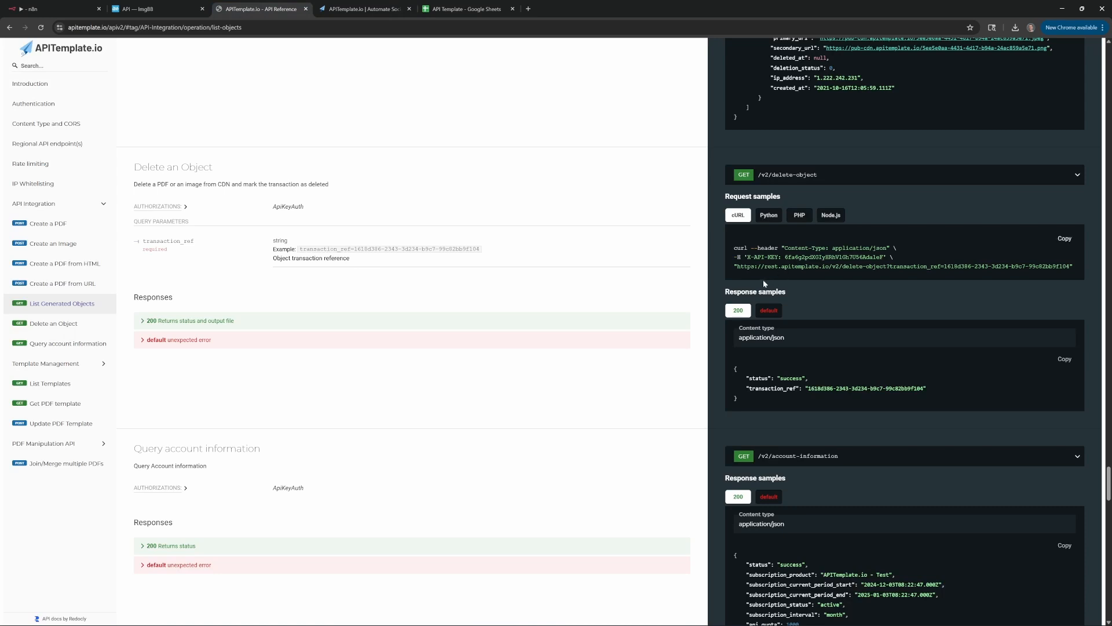
drag(733, 257, 744, 256)
click(55, 9)
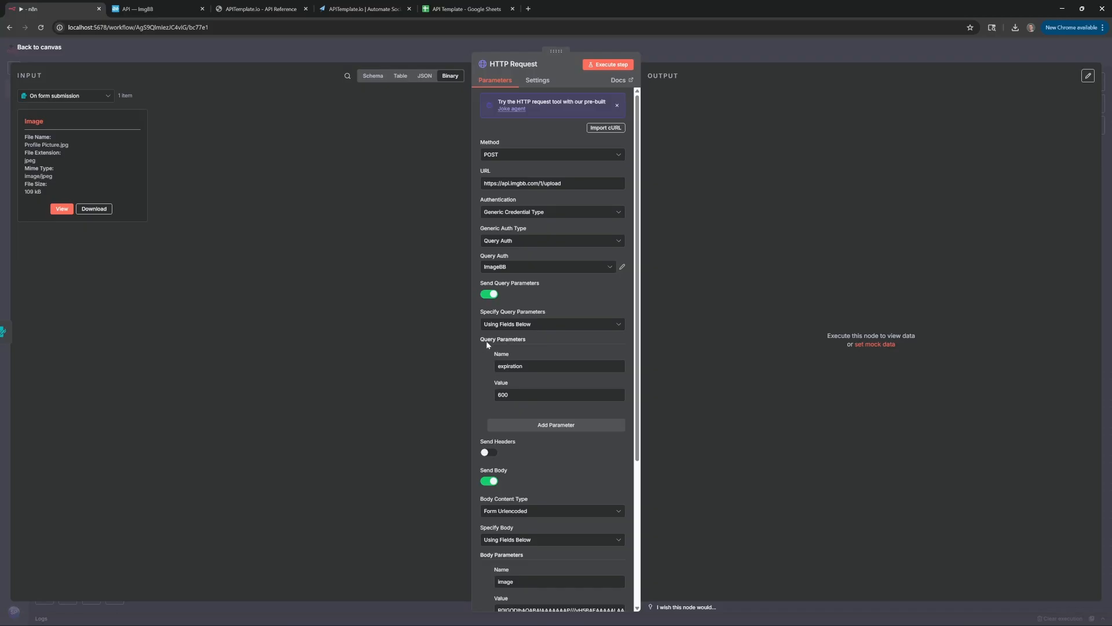
Create a new Query Auth credential named 'ImgBB2'
click(554, 267)
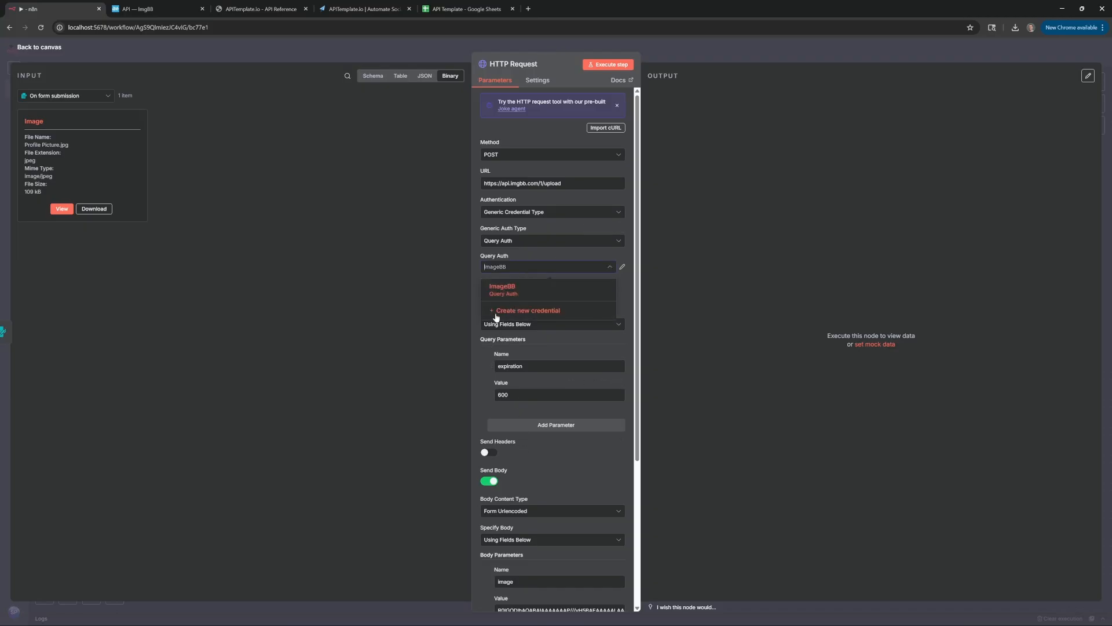
click(519, 317)
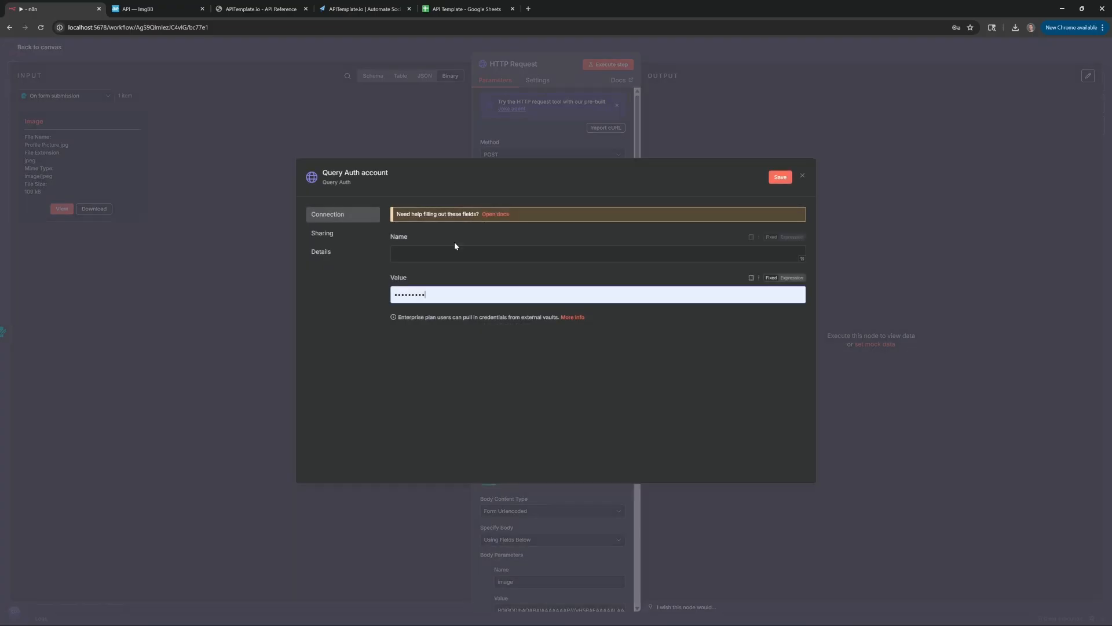
click(338, 173)
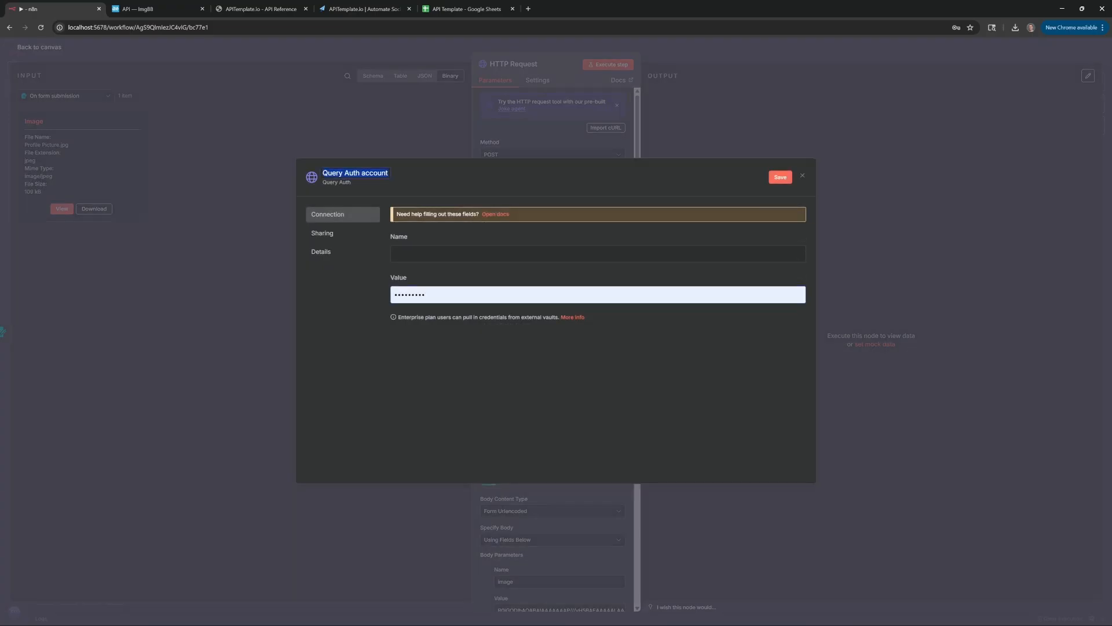
text(ImgBB2)
click(453, 253)
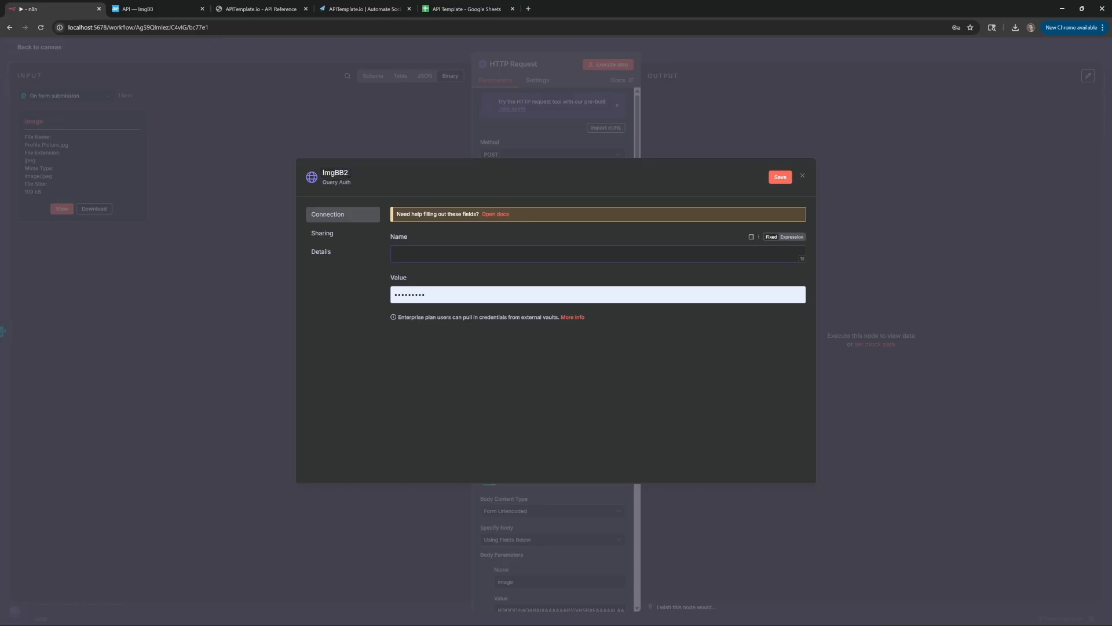
Set the credential's parameter name to 'key', copied from ImgBB's example call
click(166, 5)
click(654, 463)
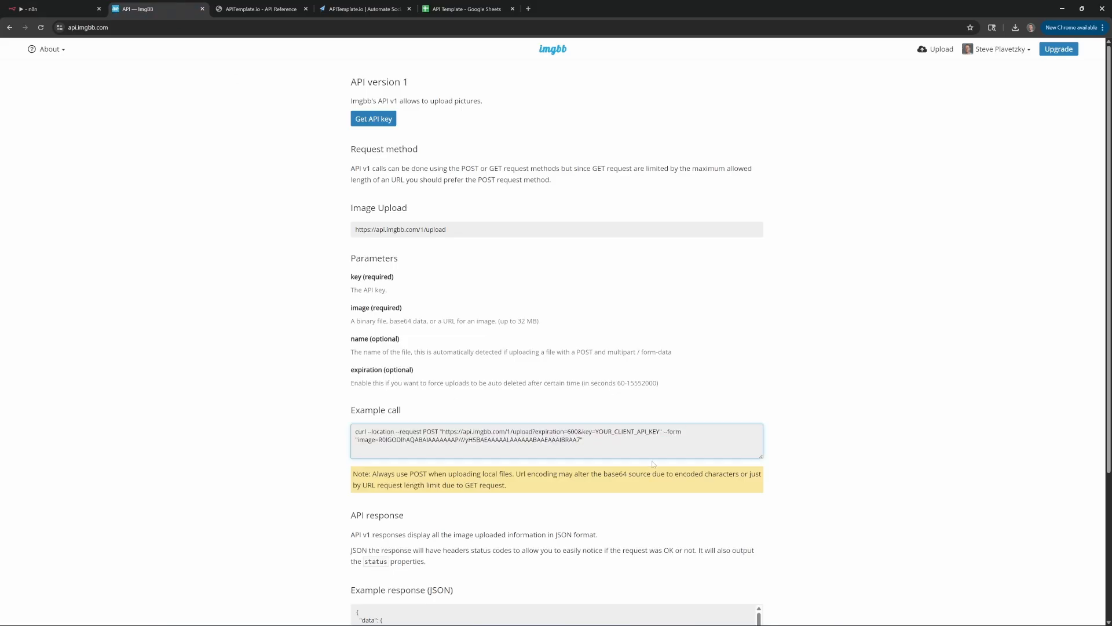
double_click(584, 431)
click(607, 431)
double_click(584, 430)
key(ctrl+c)
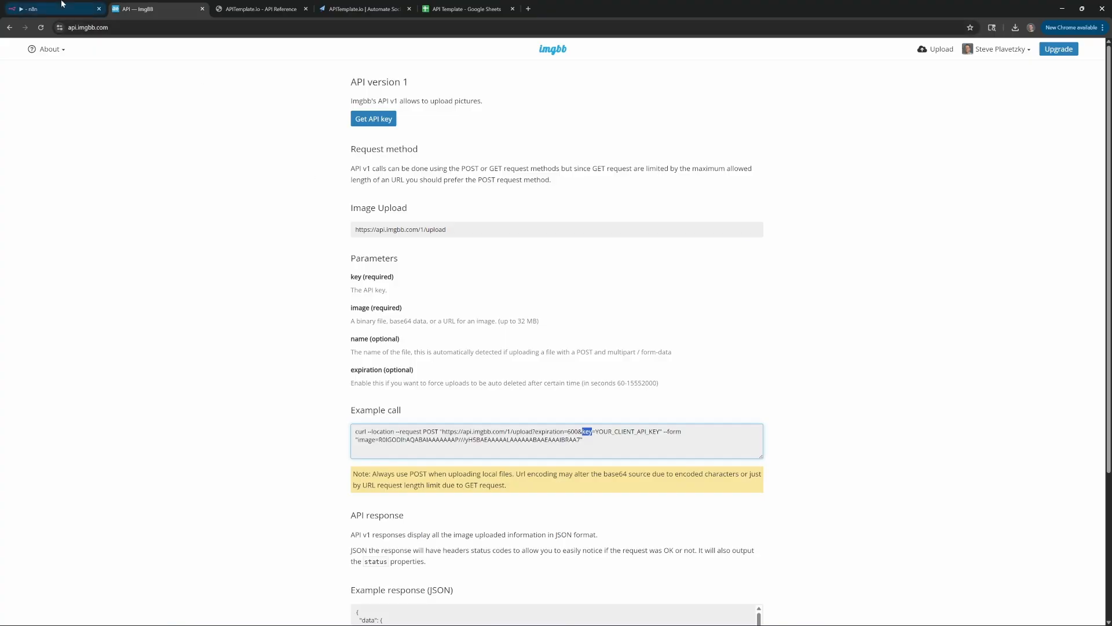
click(29, 8)
key(ctrl+v)
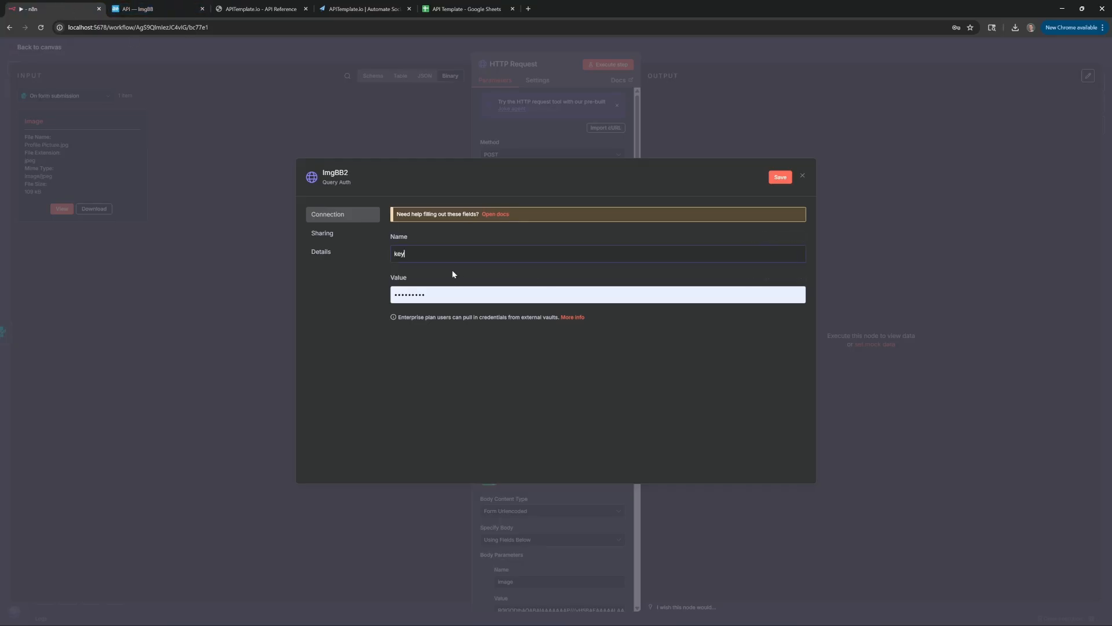
drag(441, 295, 335, 284)
key(BackSpace)
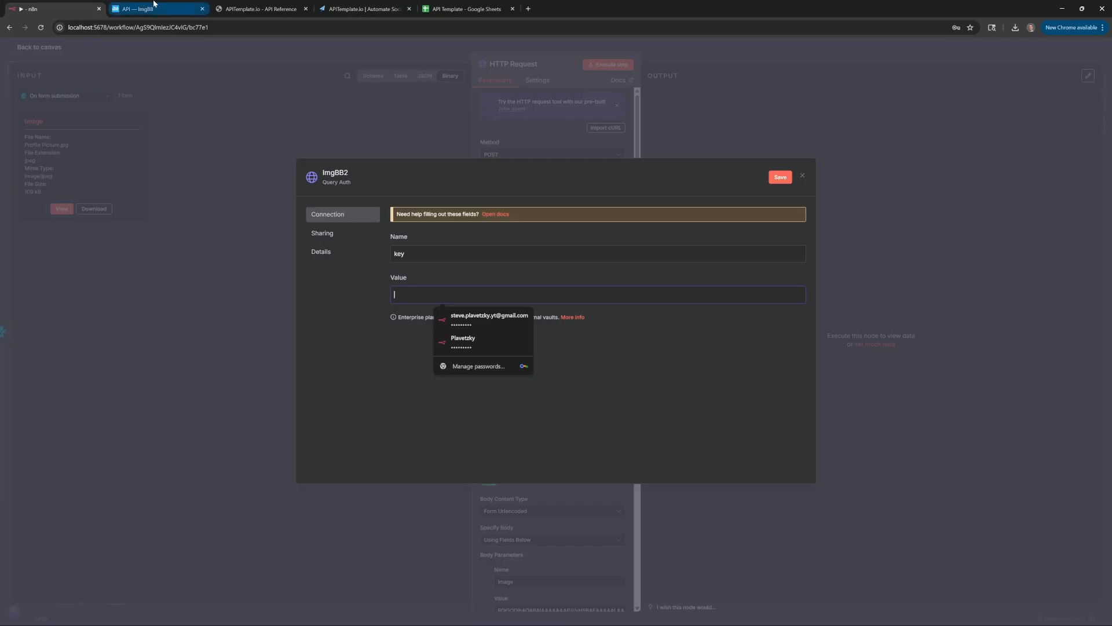
Paste a generated ImgBB API key as the value and save the ImgBB2 credential
click(167, 4)
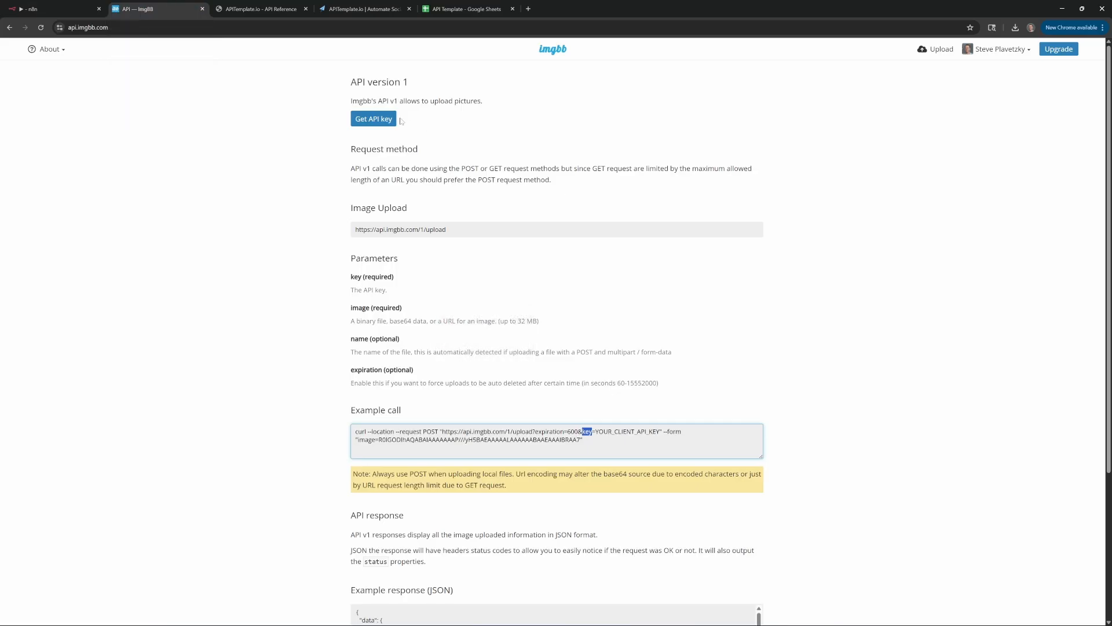
click(380, 121)
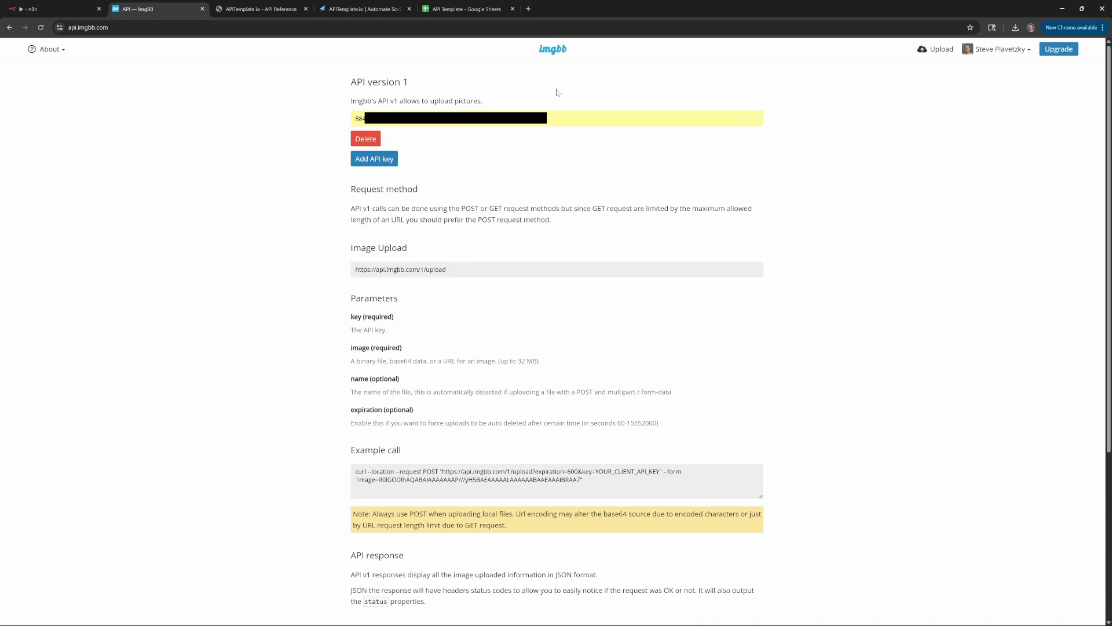
click(64, 4)
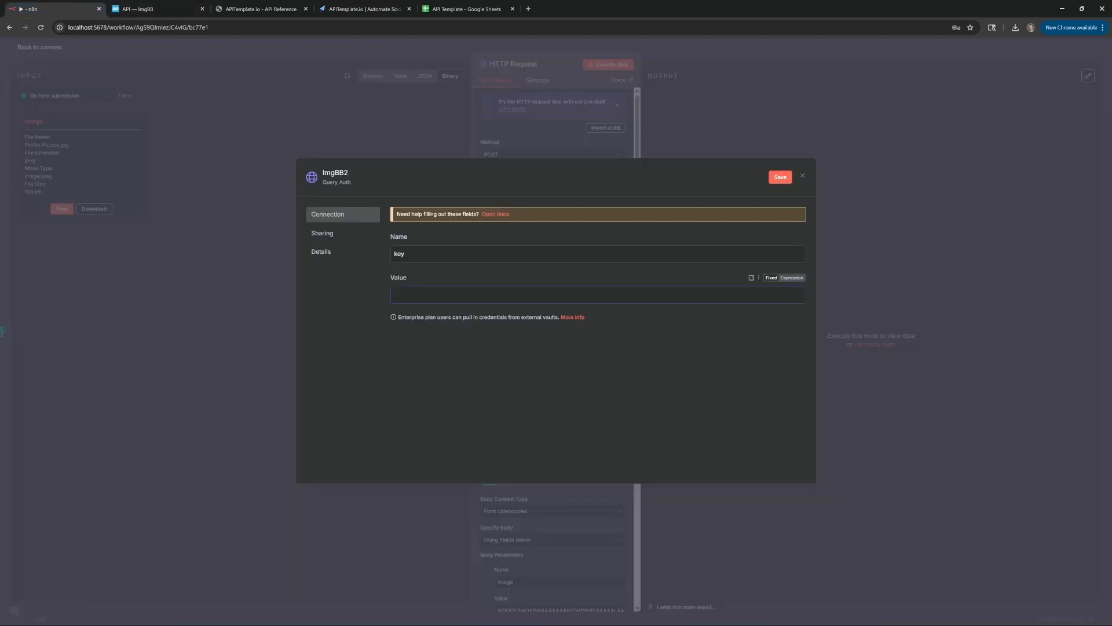
key(ctrl+v)
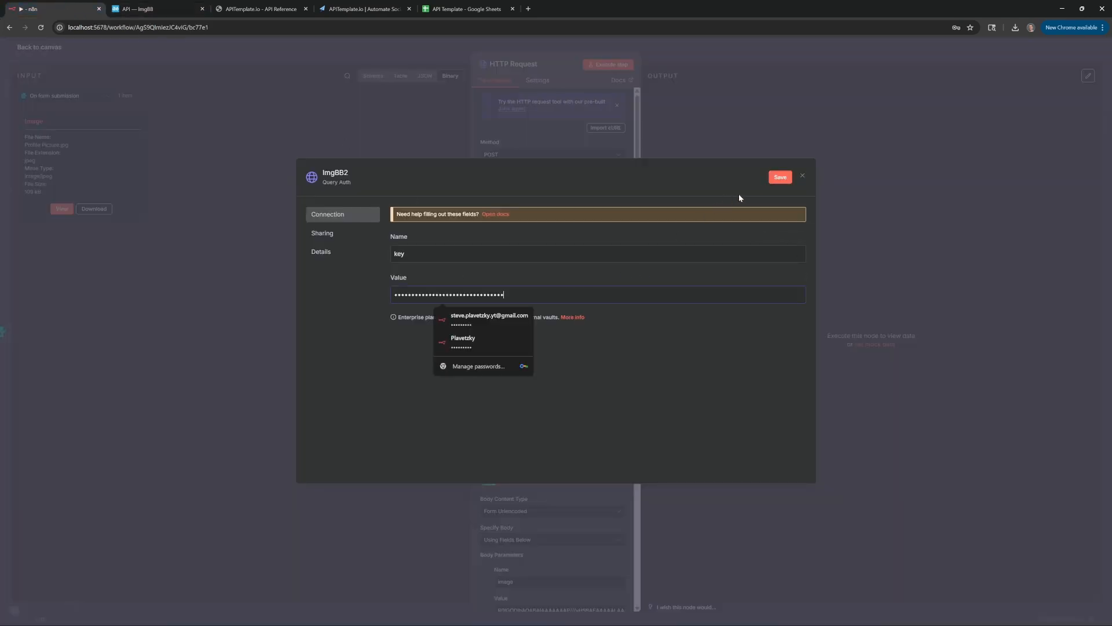
click(779, 178)
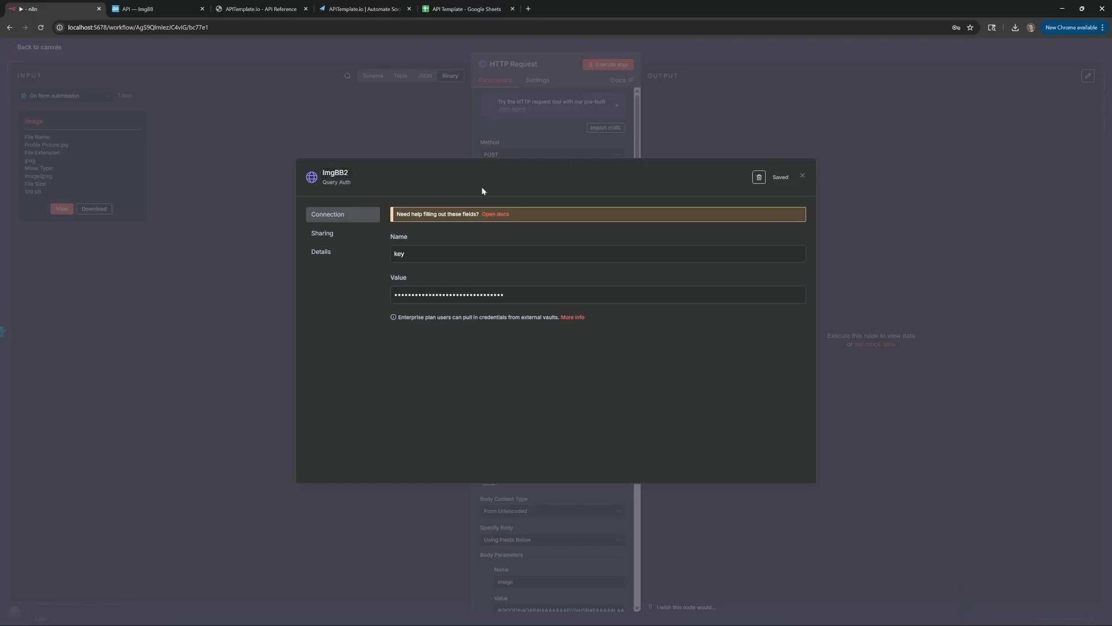
key(Escape)
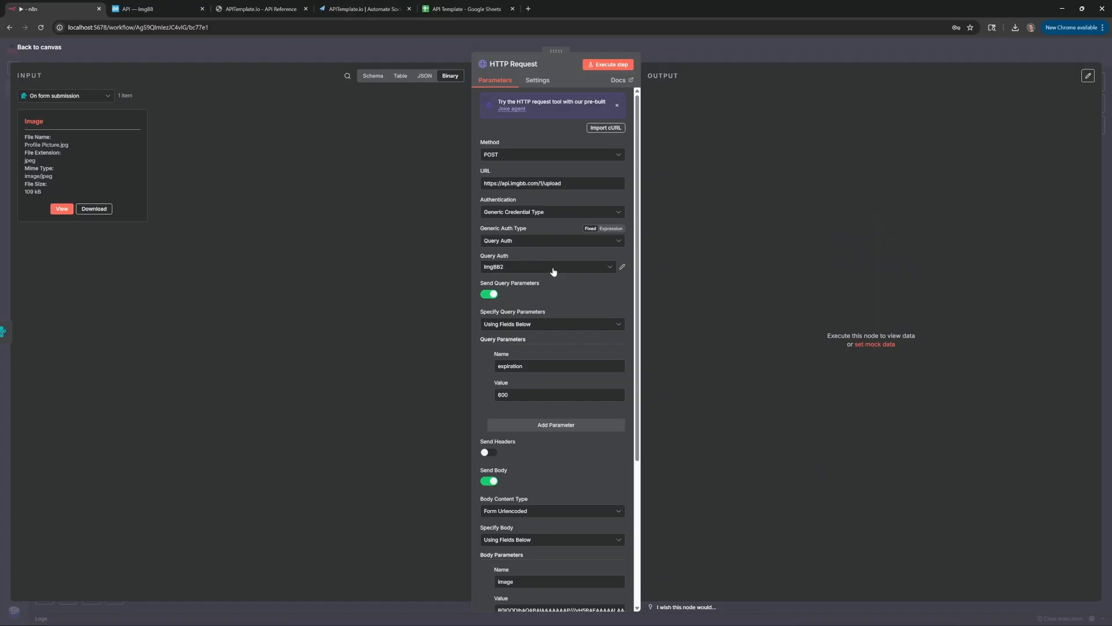
Keep ImgBB2 as the credential and send a Form-Data body with an n8n Binary File parameter
click(553, 268)
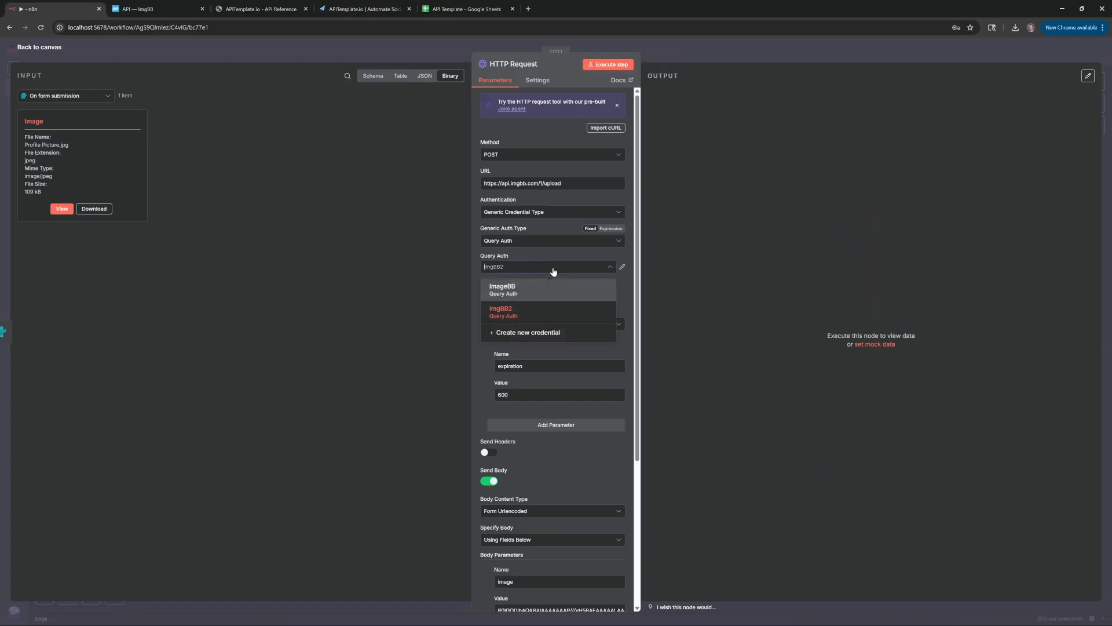
click(537, 312)
scroll(484, 342, down, 2)
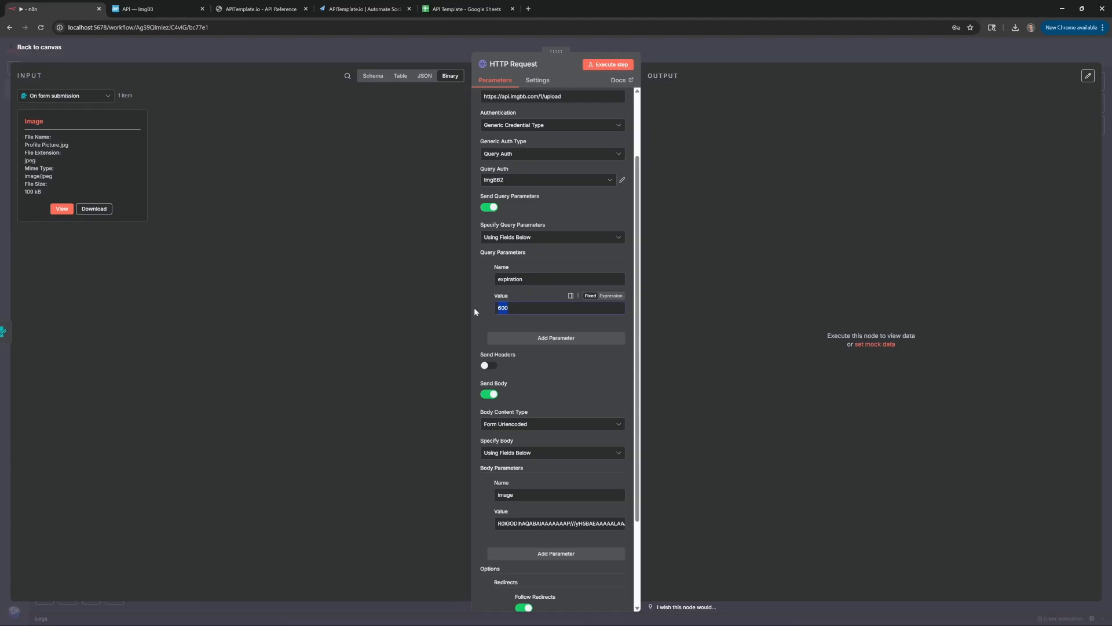
scroll(474, 307, down, 2)
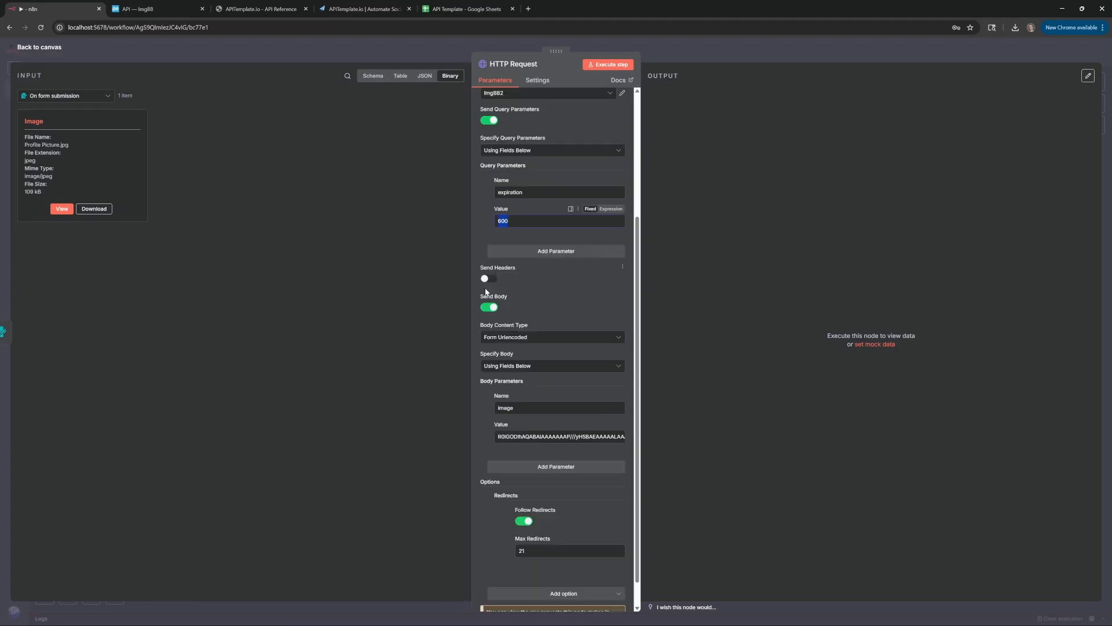
click(539, 337)
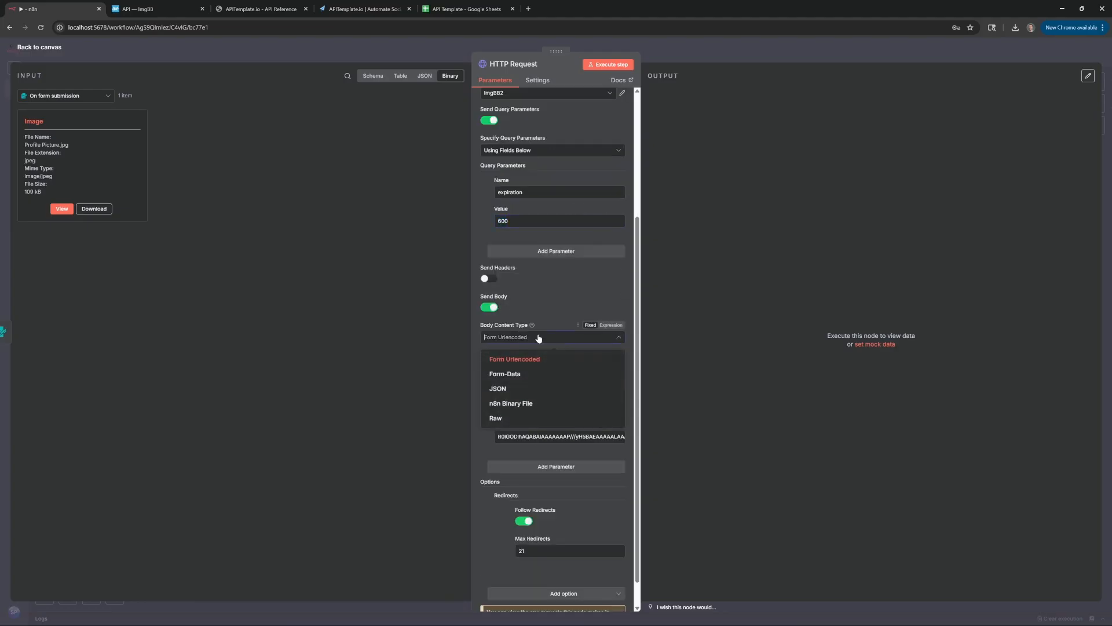
click(545, 375)
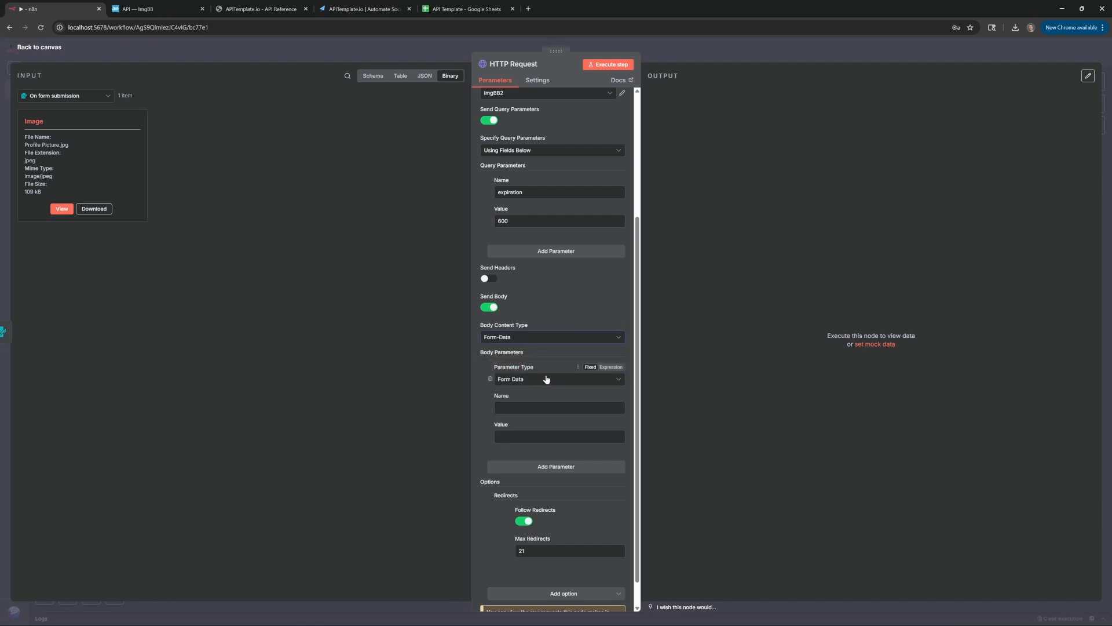
click(546, 379)
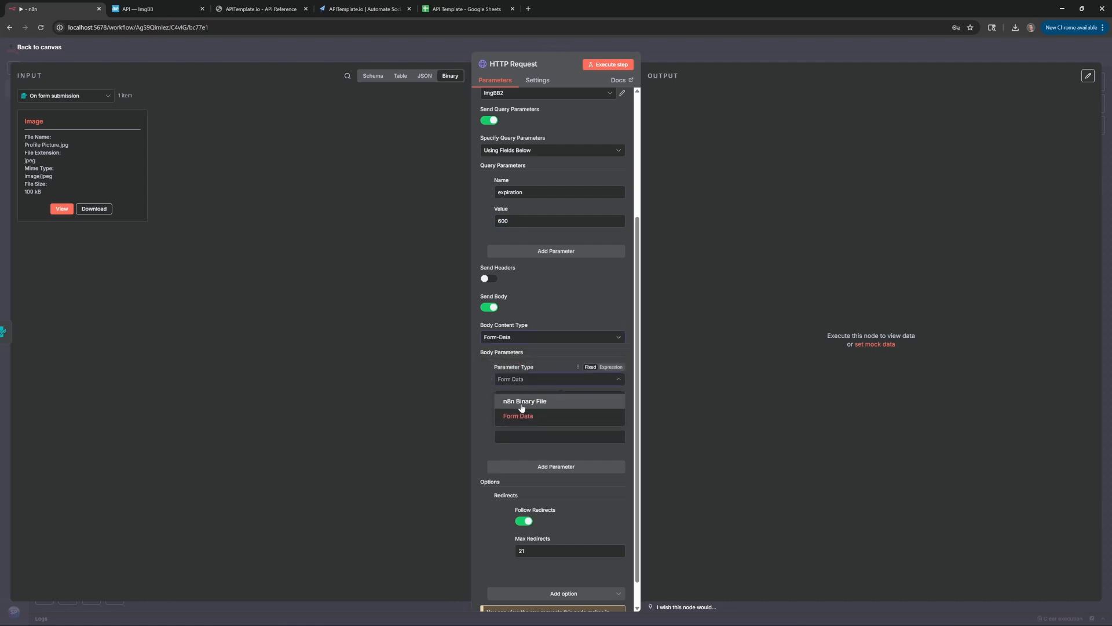
click(560, 406)
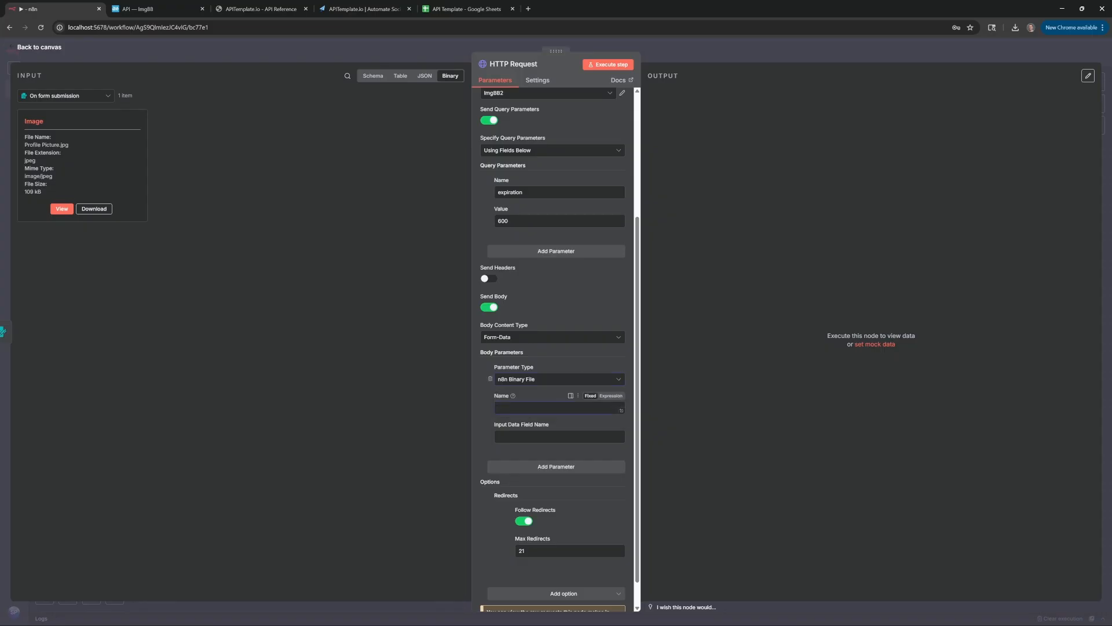
Set the body parameter name to 'image' and the input data field name to 'Image'
click(159, 9)
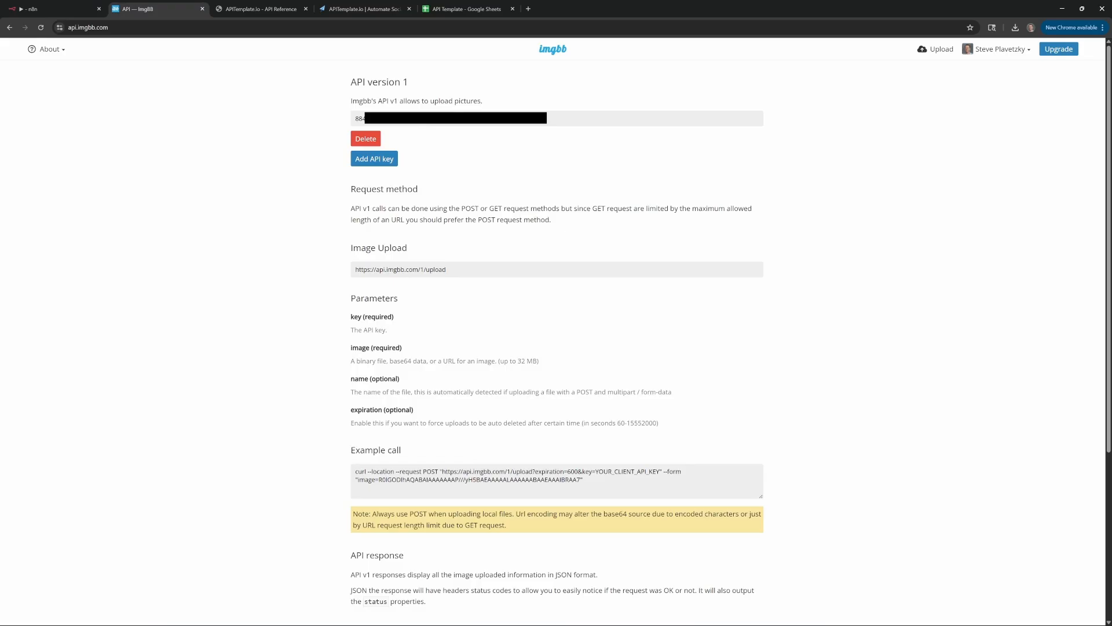
double_click(366, 479)
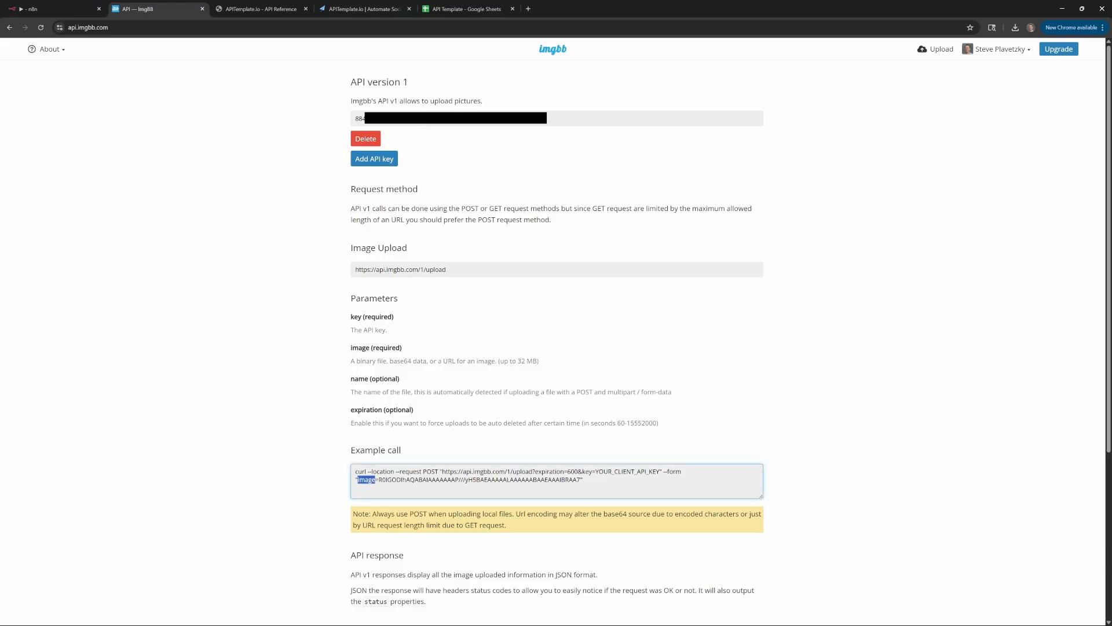
click(382, 480)
double_click(366, 480)
key(ctrl+c)
click(52, 9)
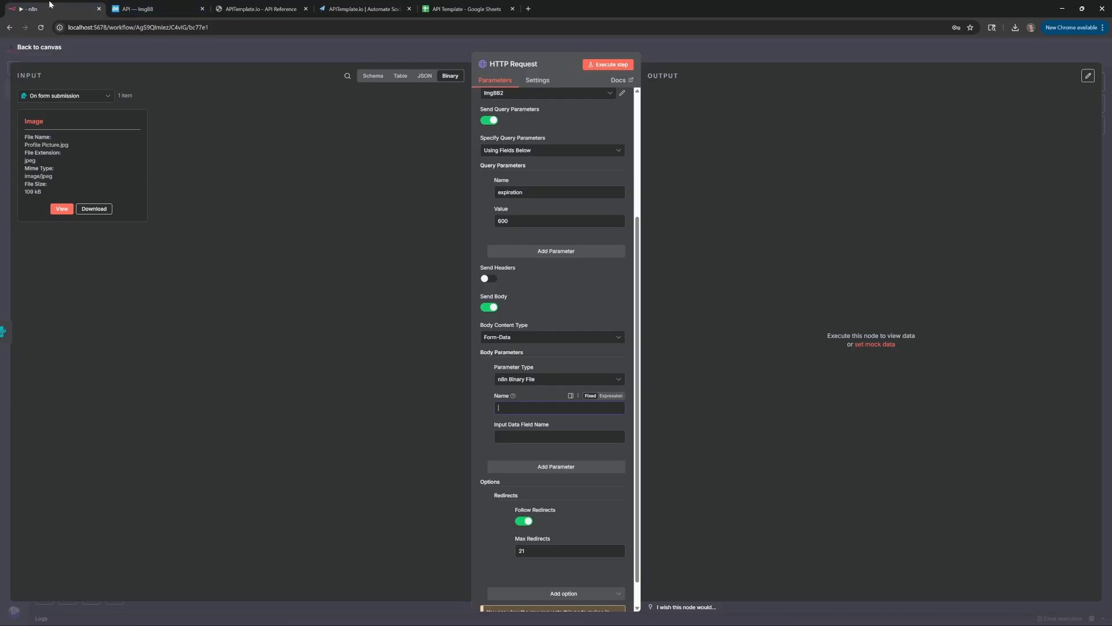
key(ctrl+v)
click(534, 436)
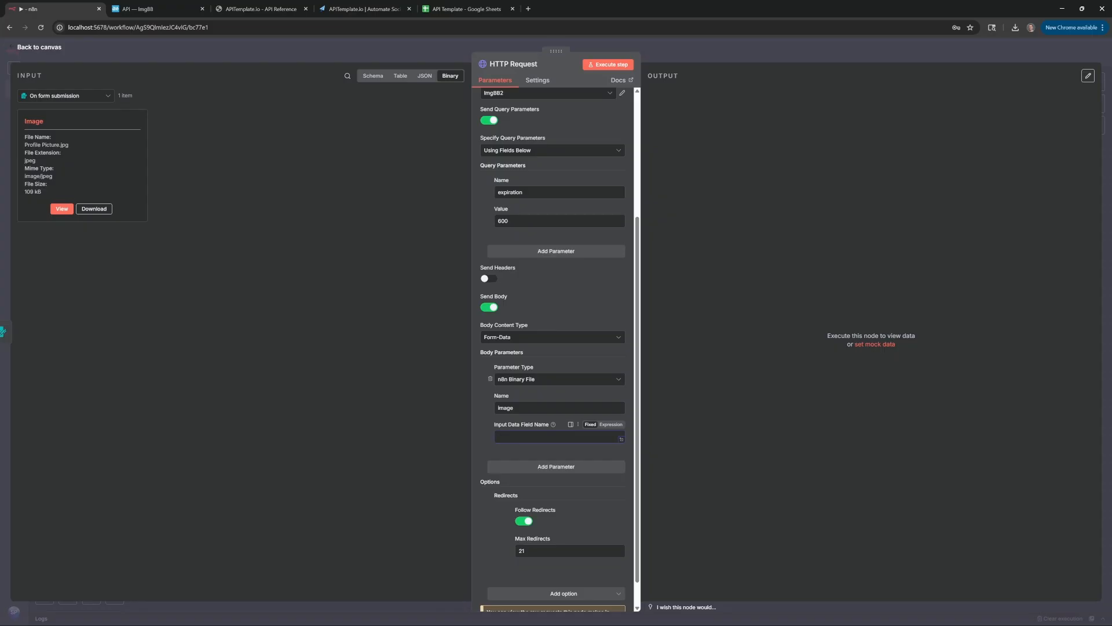
double_click(34, 121)
key(ctrl+c)
click(556, 436)
key(ctrl+v)
Run the upload request and confirm the ImgBB image url appears in the output
click(610, 64)
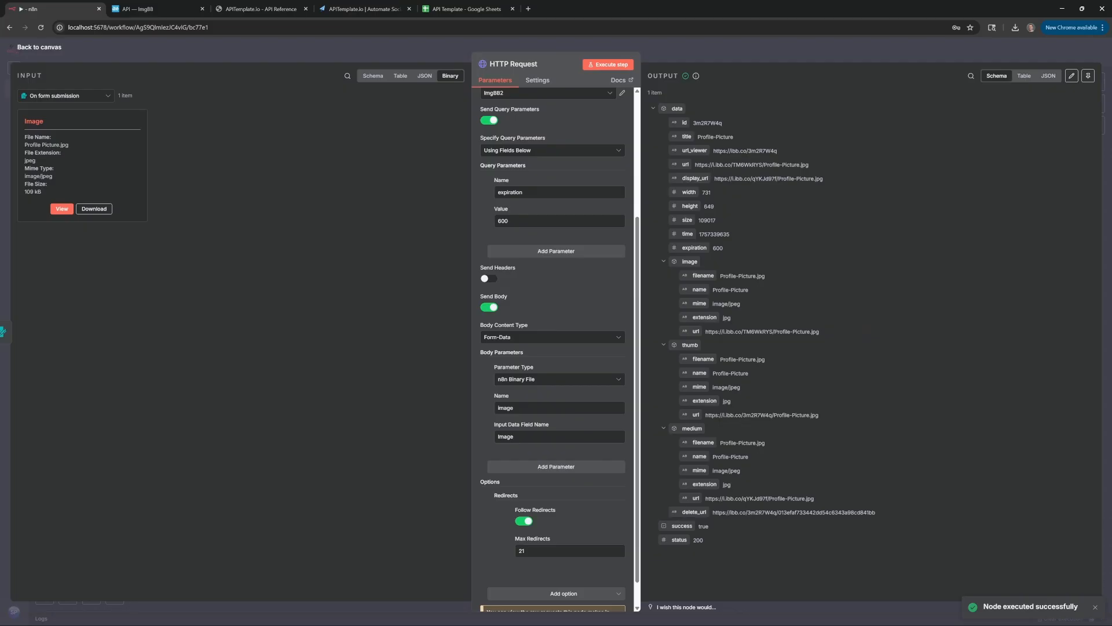
drag(695, 164, 815, 167)
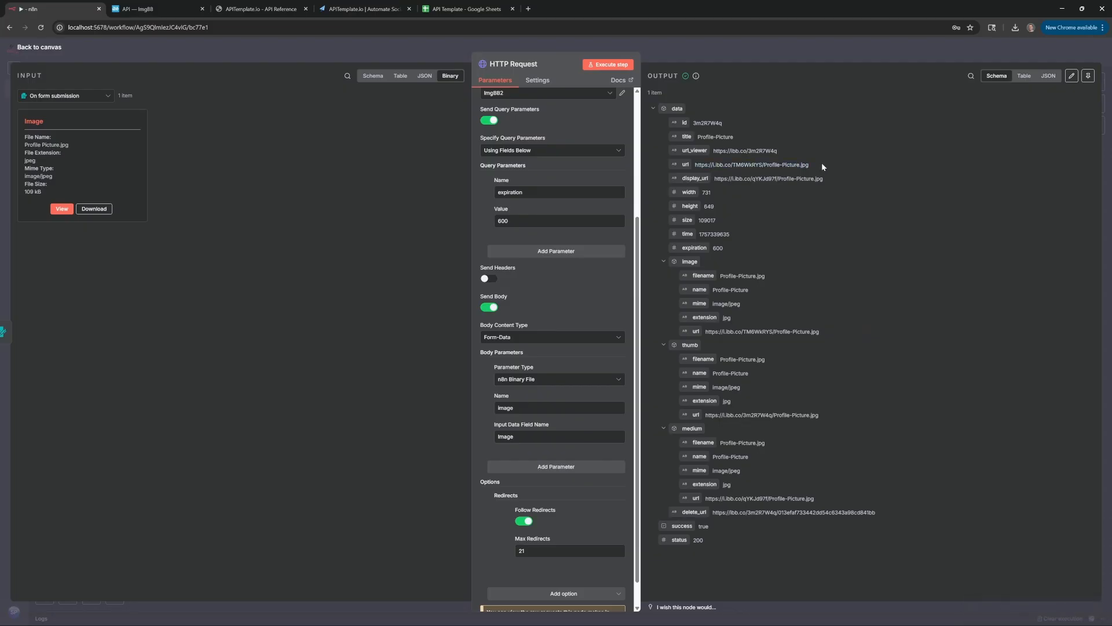
key(Escape)
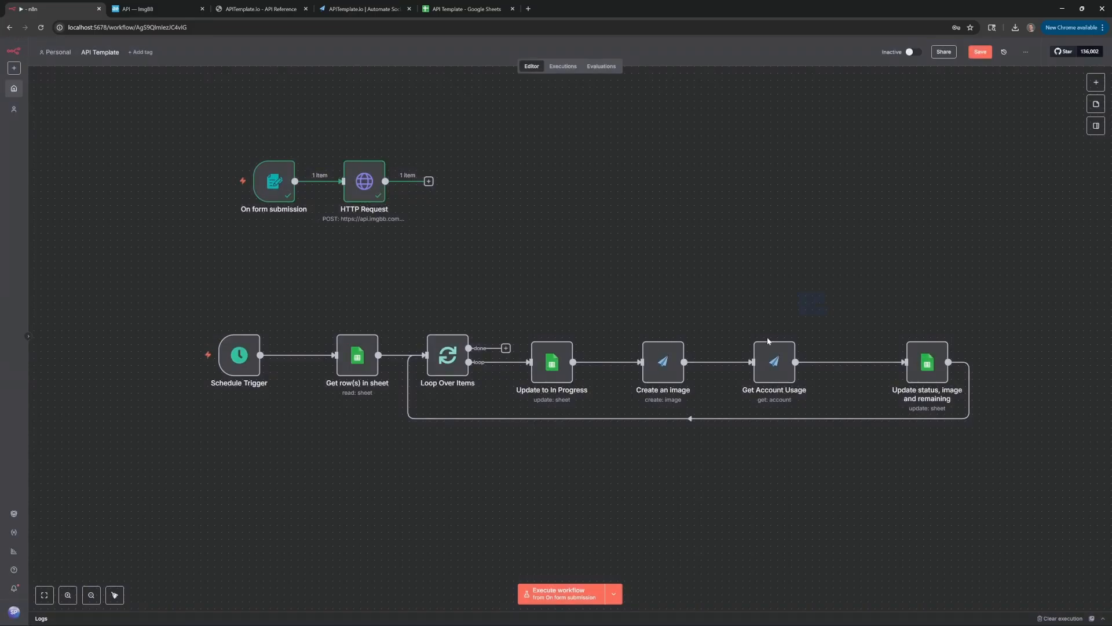
Copy the Create an image and Get Account Usage nodes and connect them after HTTP Request
drag(829, 294, 660, 381)
key(ctrl+c)
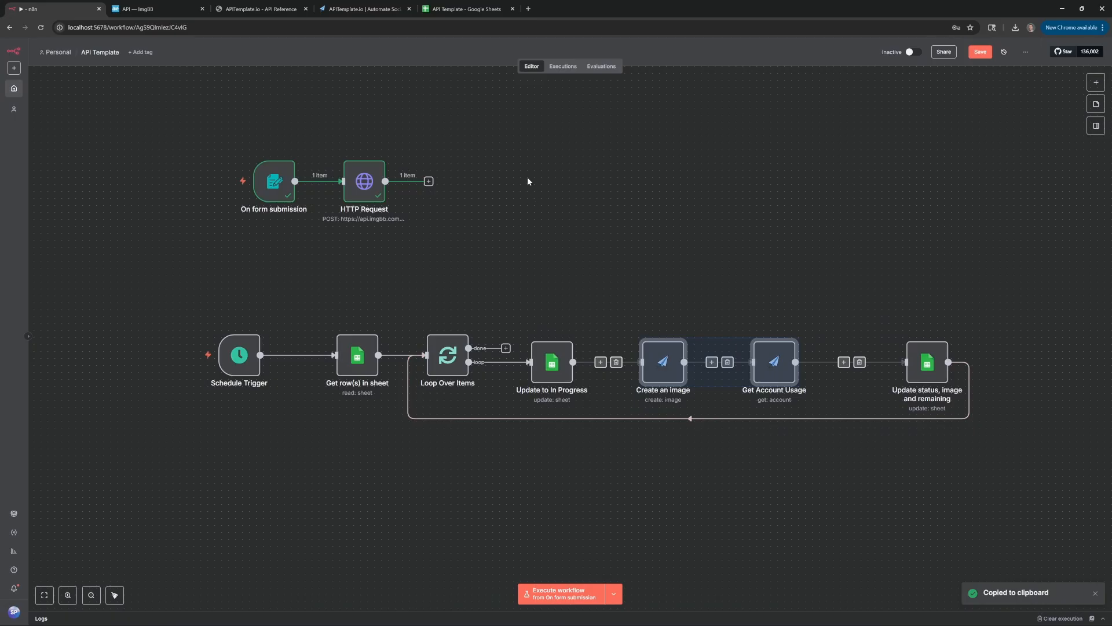
key(ctrl+v)
drag(538, 195, 510, 181)
drag(429, 181, 490, 181)
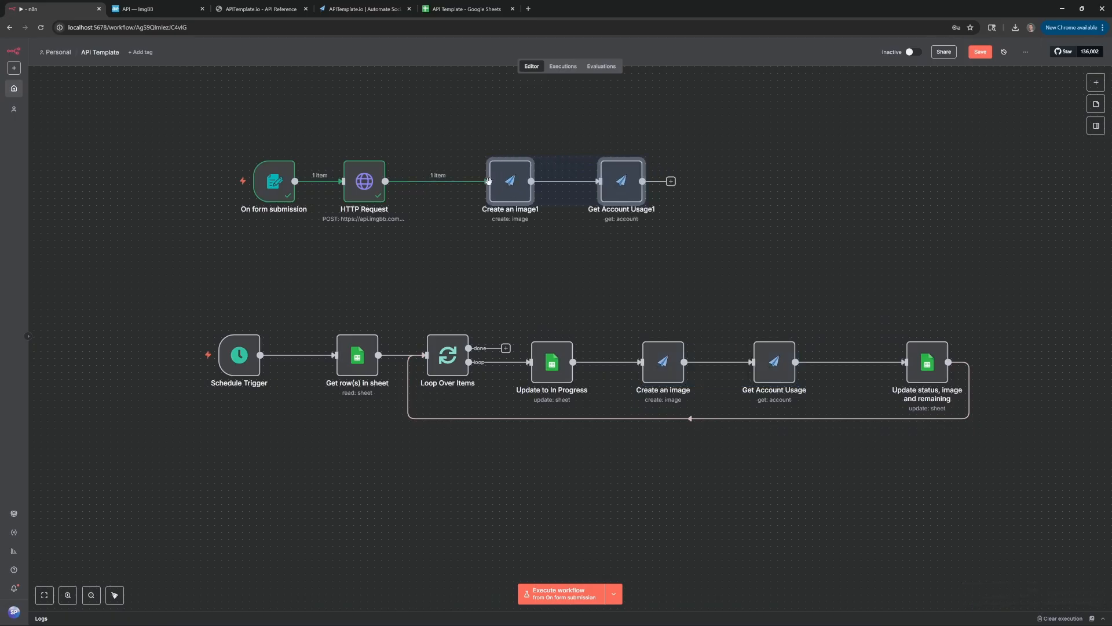
In Create an image1, replace the quote text override with the submitted form Quote
double_click(513, 194)
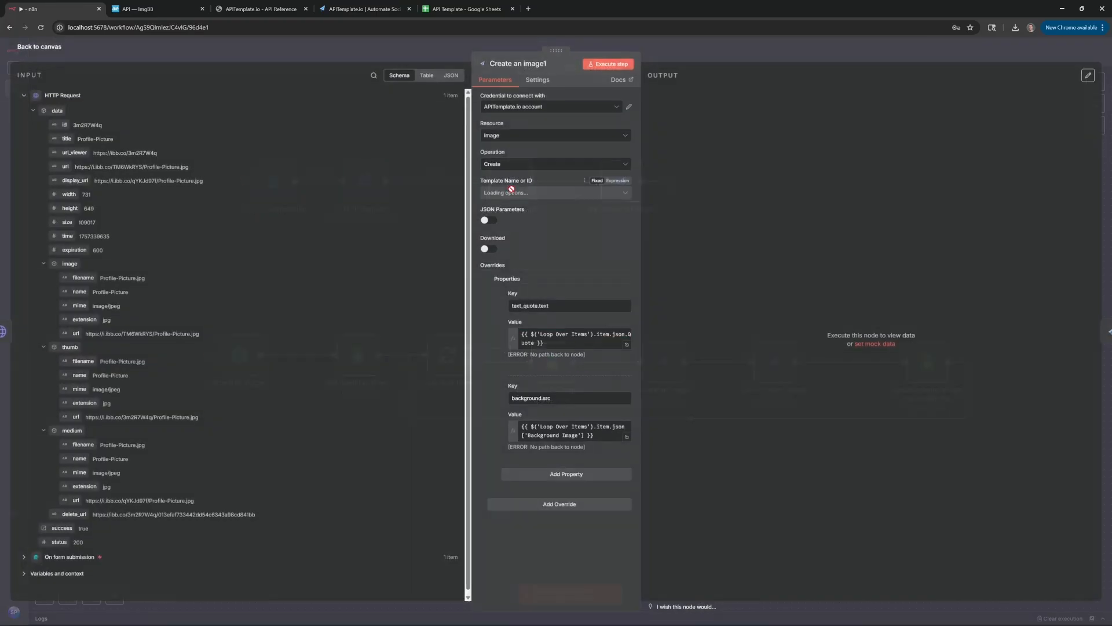
click(555, 339)
key(ctrl+a)
key(BackSpace)
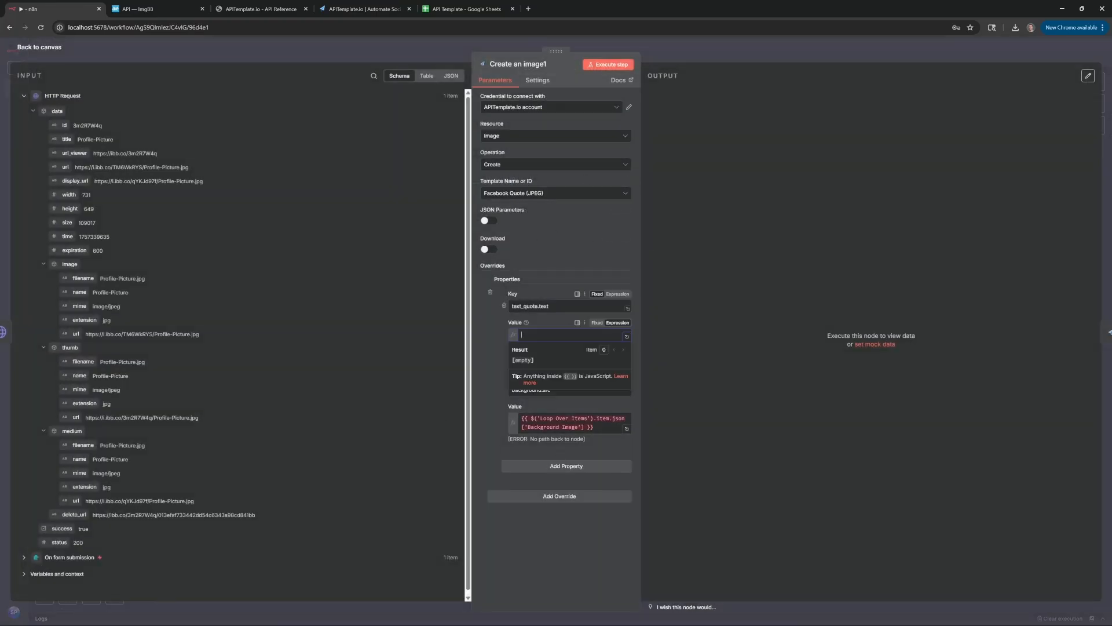
click(24, 557)
scroll(79, 464, down, 2)
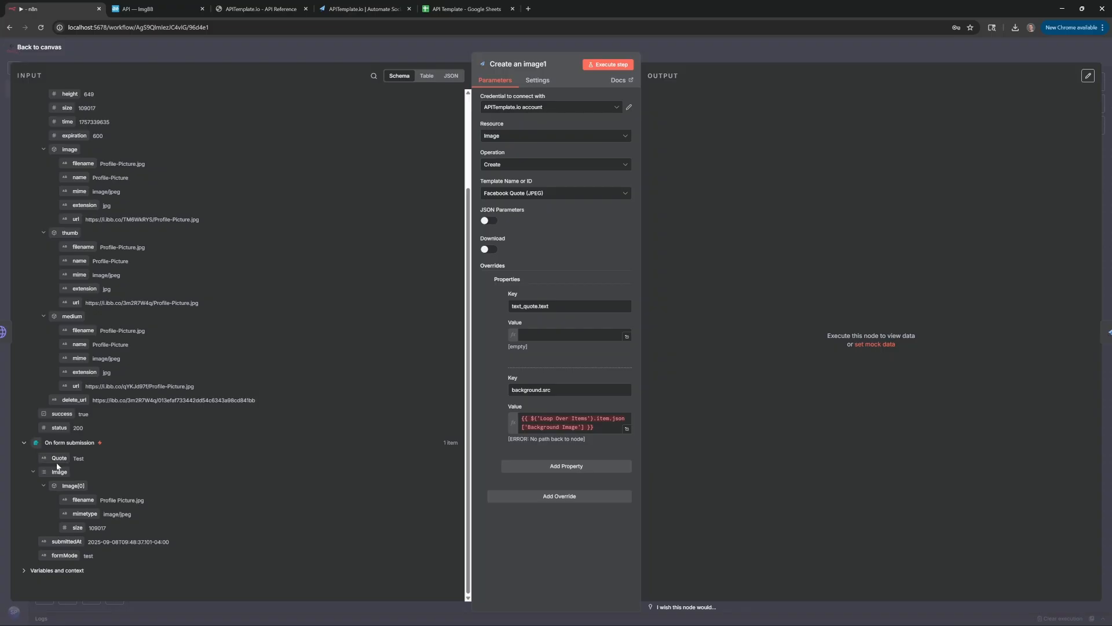
drag(59, 459, 555, 339)
Replace the background.src override with the ImgBB image url from HTTP Request
click(599, 434)
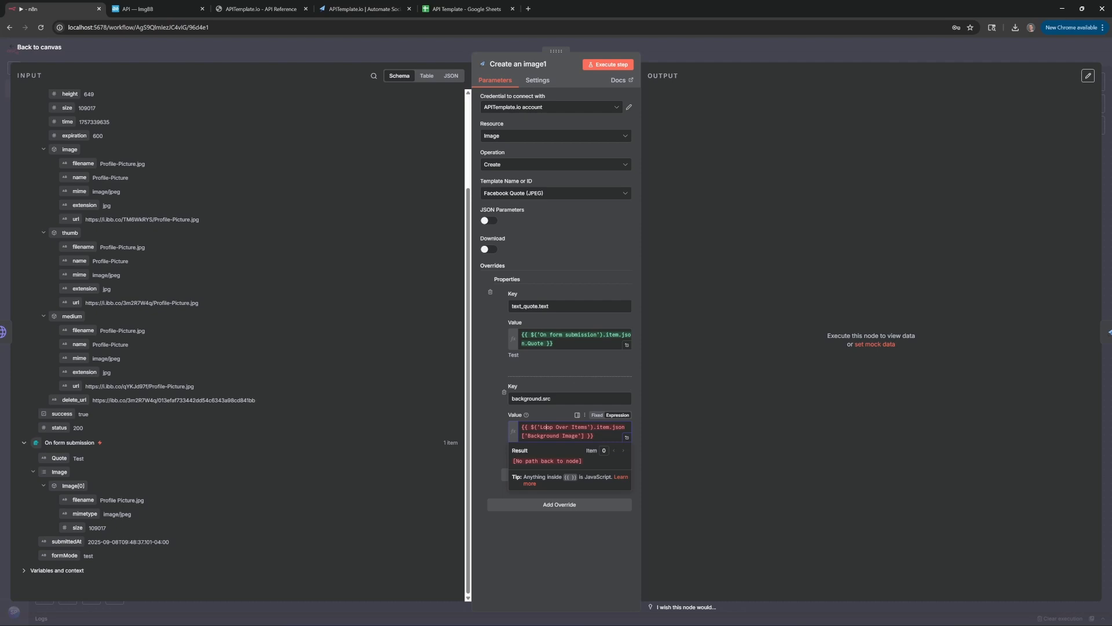
key(ctrl+a)
key(BackSpace)
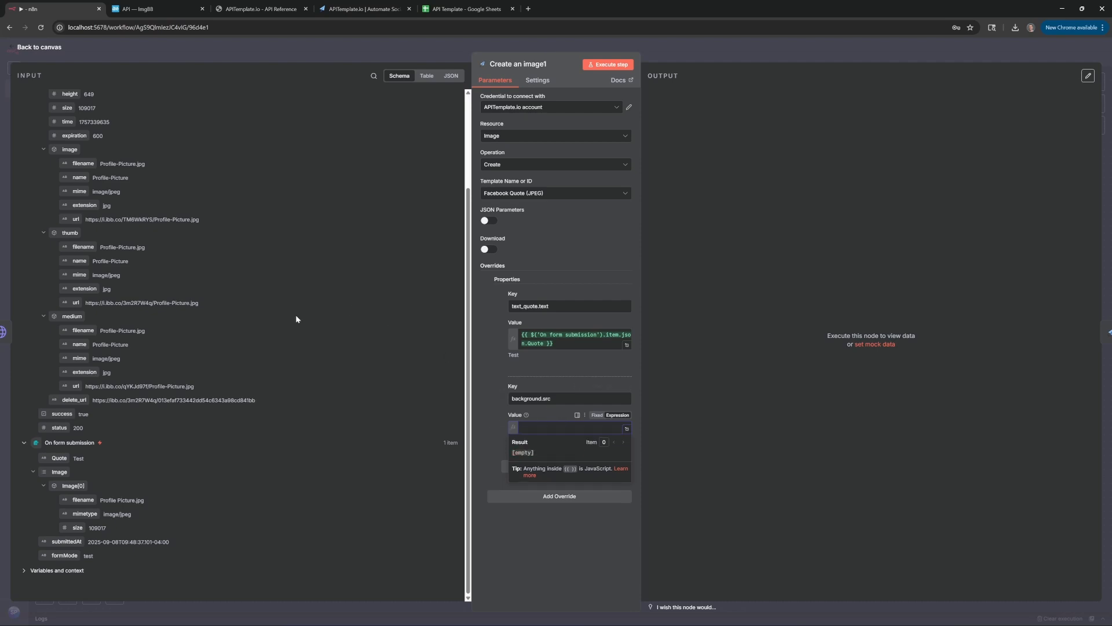
scroll(209, 281, up, 3)
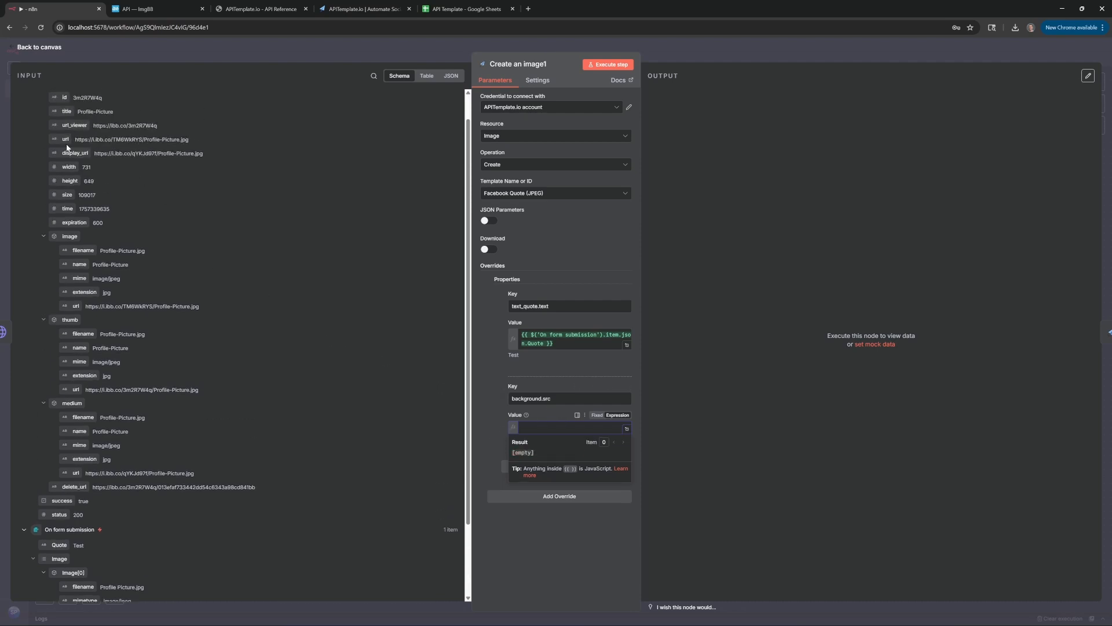
drag(65, 140, 552, 427)
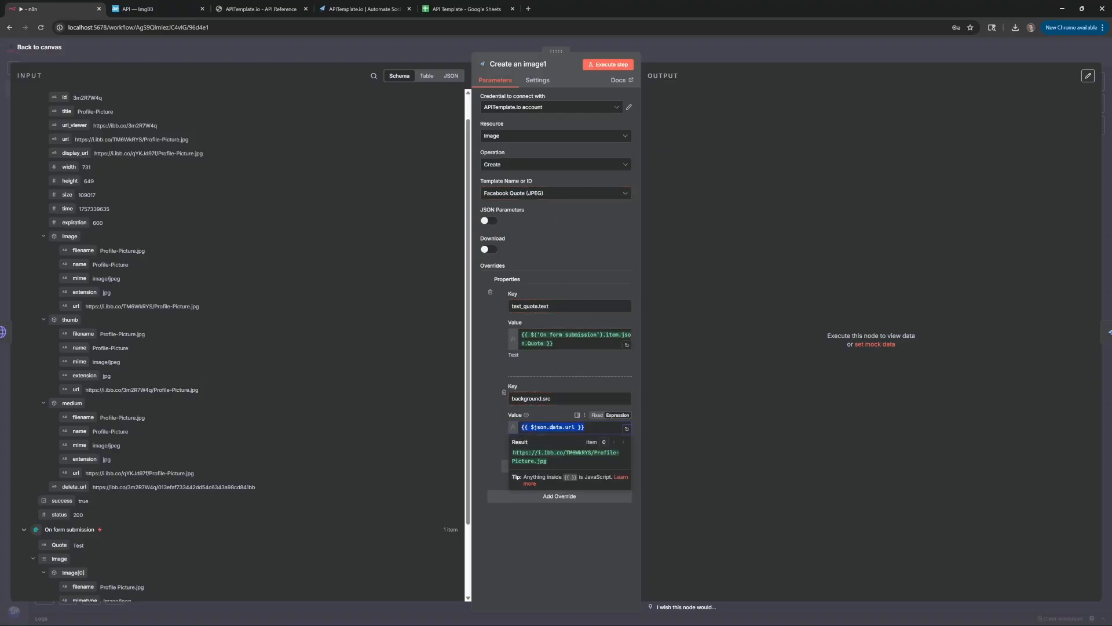
click(450, 43)
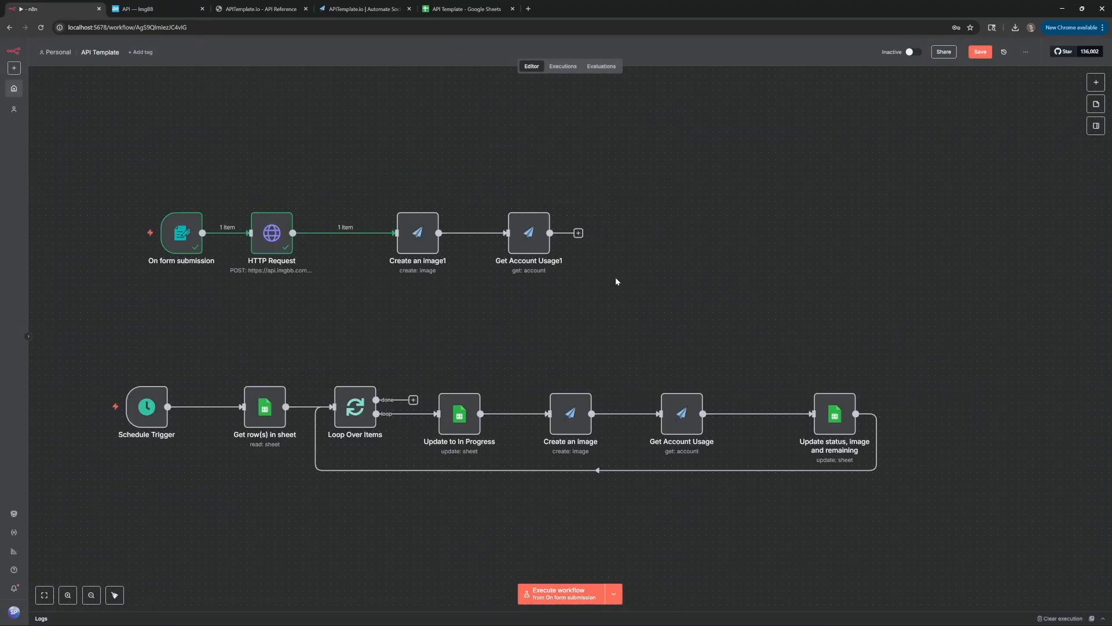
Copy the 'Update status, image and remaining' node, connect it after Get Account Usage1, and switch to the spreadsheet
click(838, 414)
key(ctrl+c)
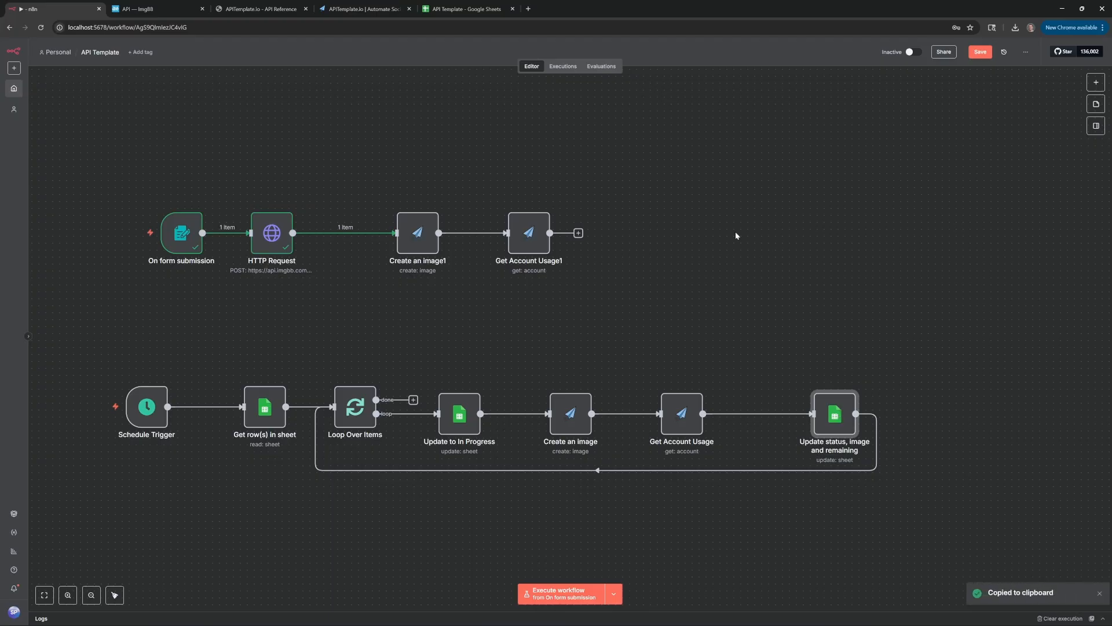
key(ctrl+v)
drag(661, 255, 641, 238)
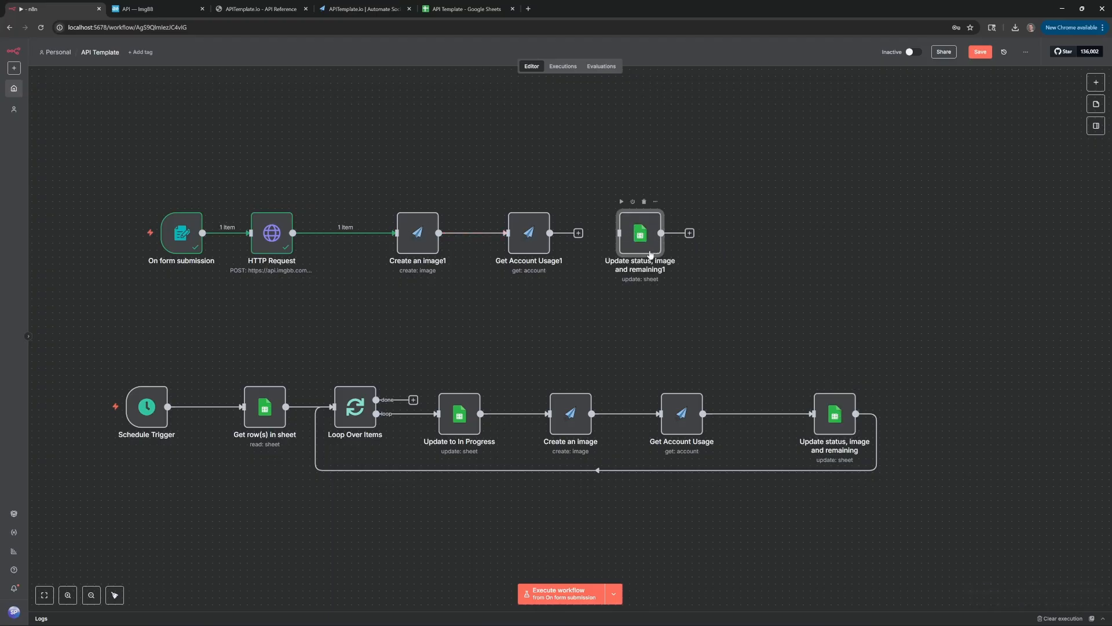
drag(578, 233, 639, 238)
double_click(635, 242)
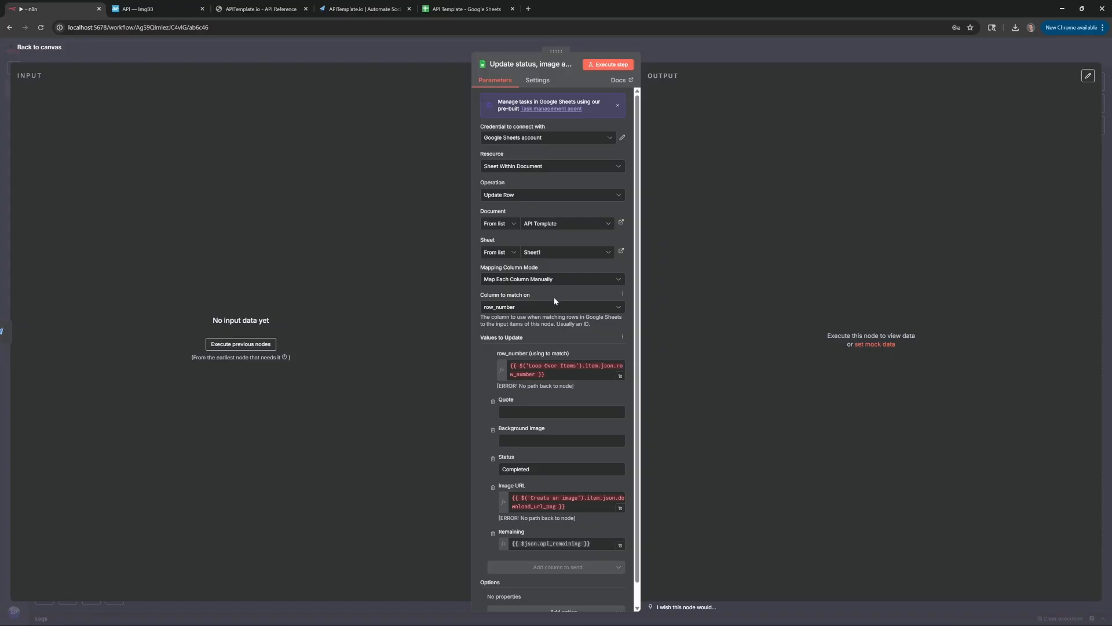
click(465, 4)
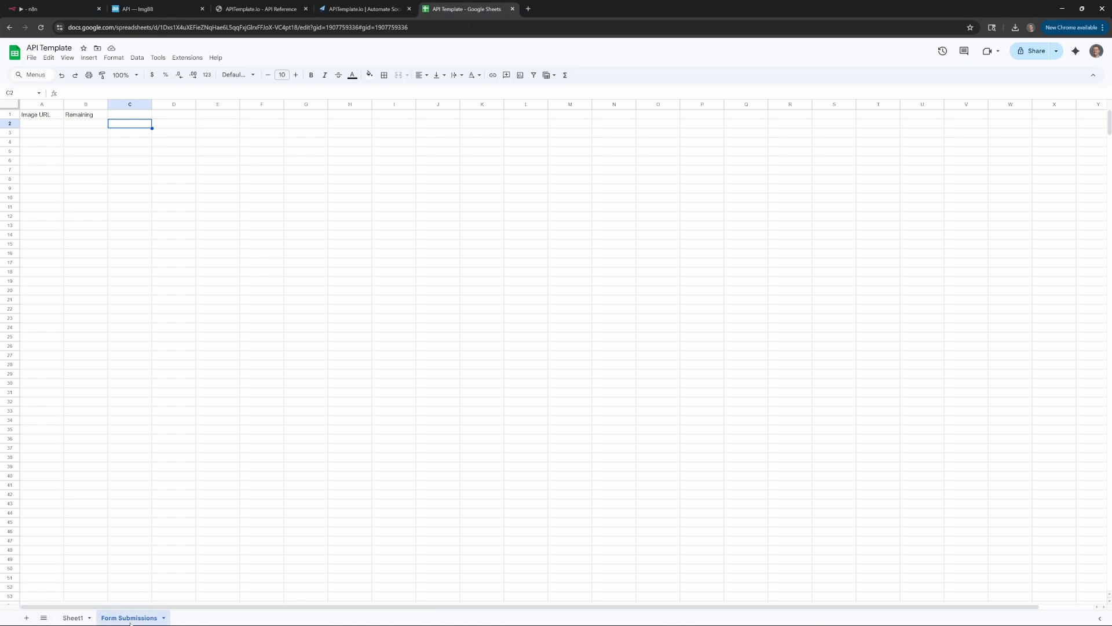
Inspect the Image URL and Remaining headers and first cells, then go back to n8n
click(35, 115)
click(36, 124)
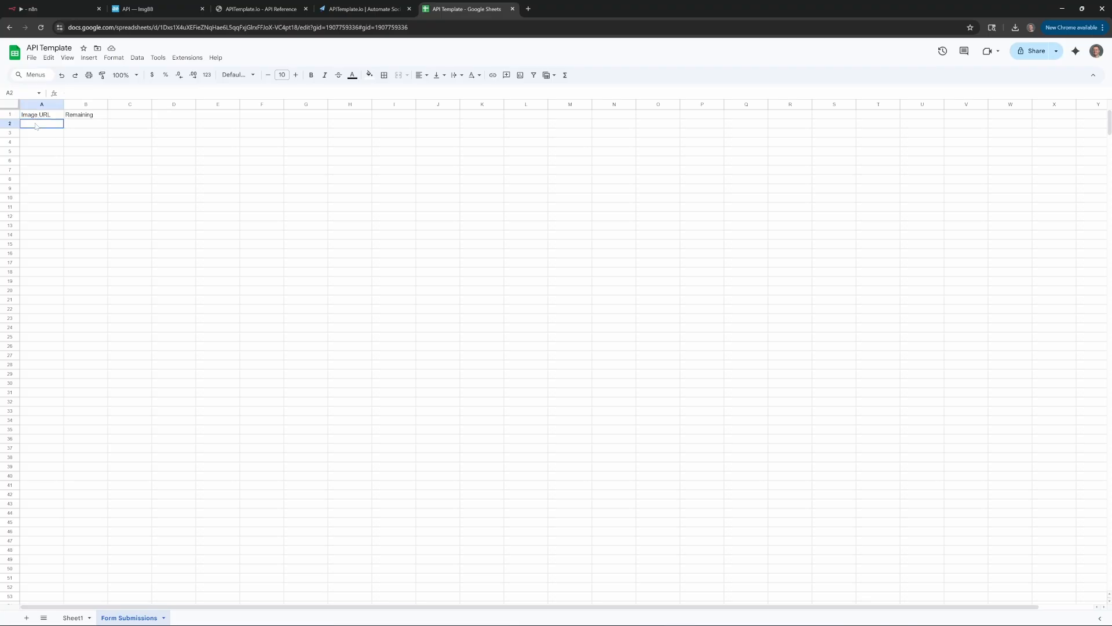
click(81, 116)
click(81, 124)
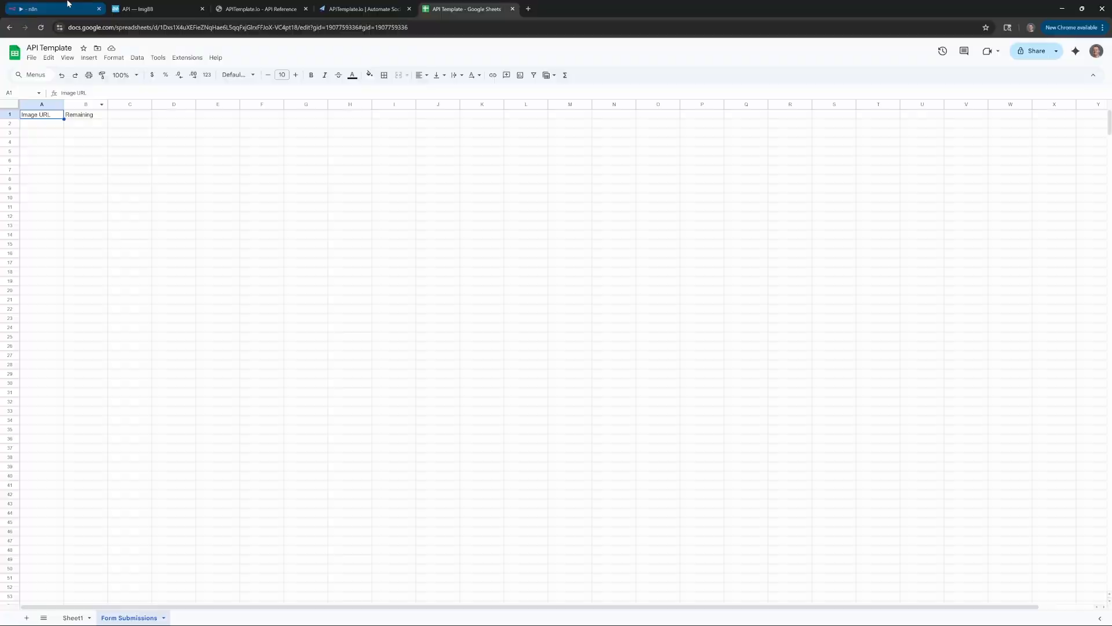
click(68, 4)
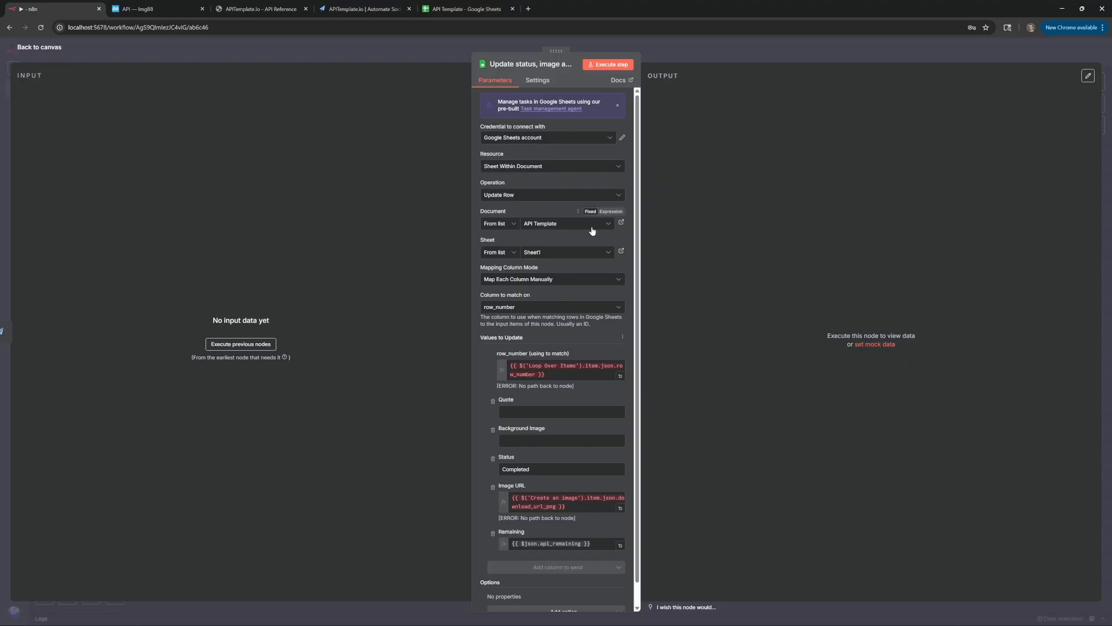
Change the copied sheet step's operation to append a new row
click(540, 195)
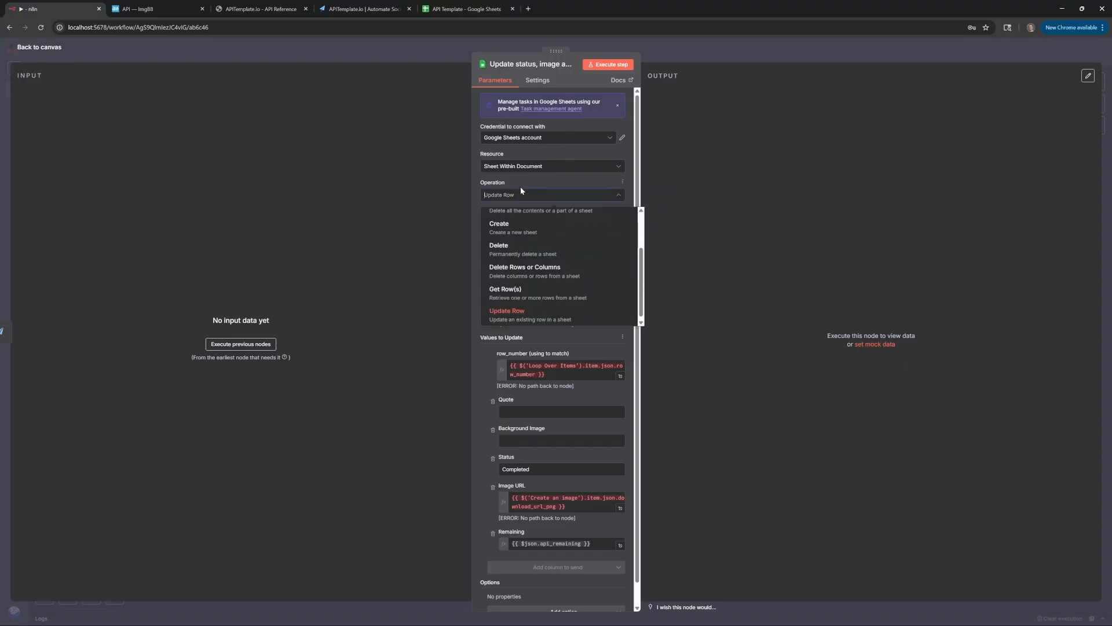
scroll(570, 302, up, 1)
scroll(564, 292, up, 1)
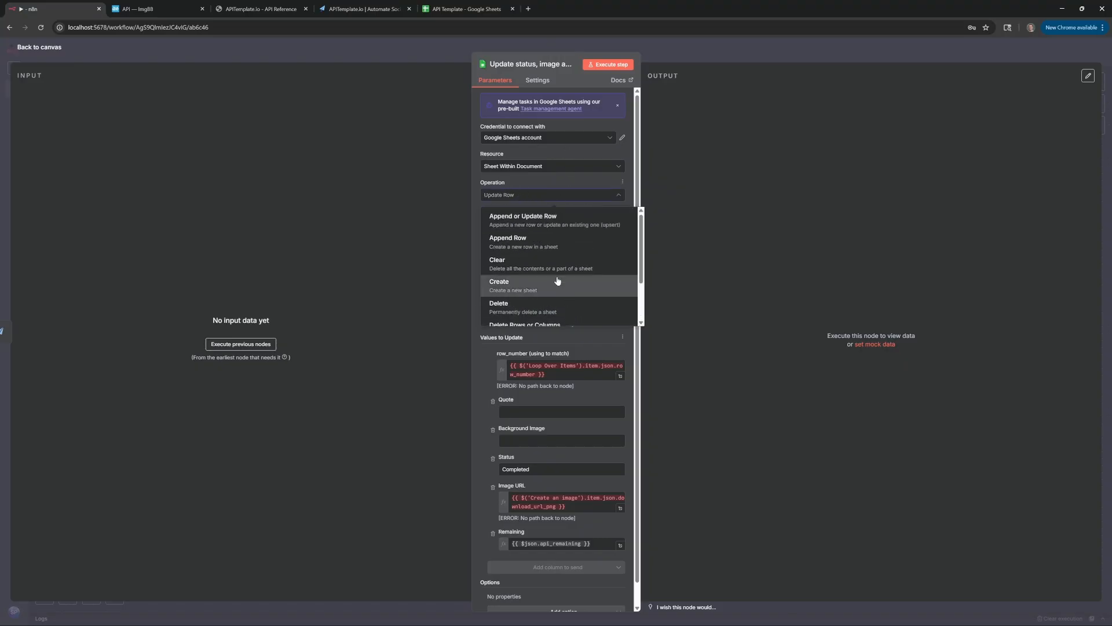
click(545, 247)
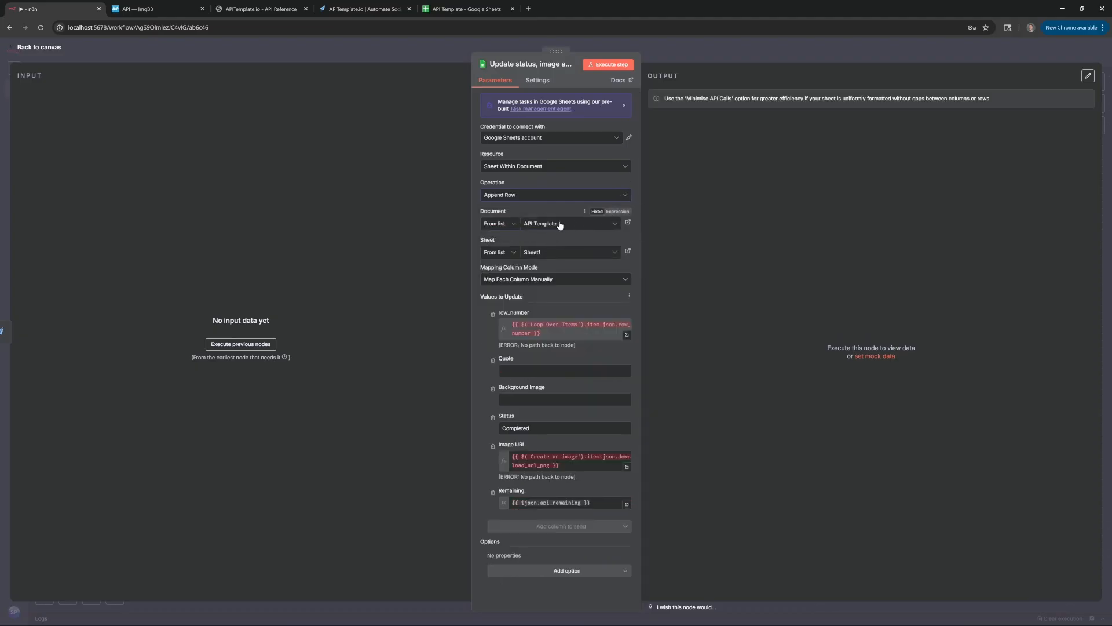
Target the API Template document's Form Submissions sheet, mapping each column manually
click(559, 230)
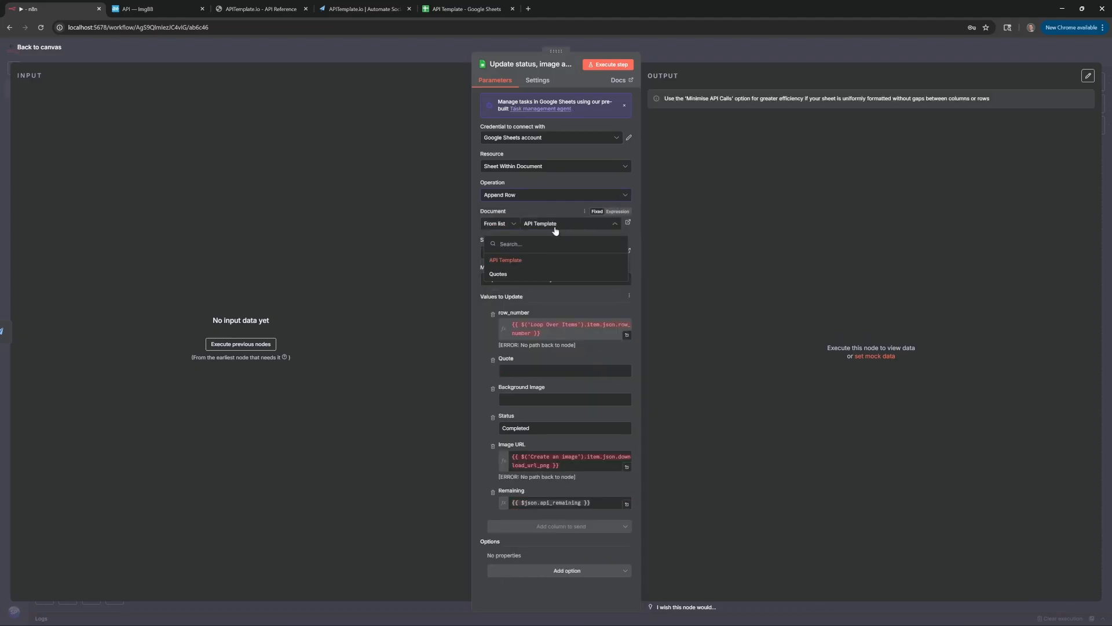
click(530, 259)
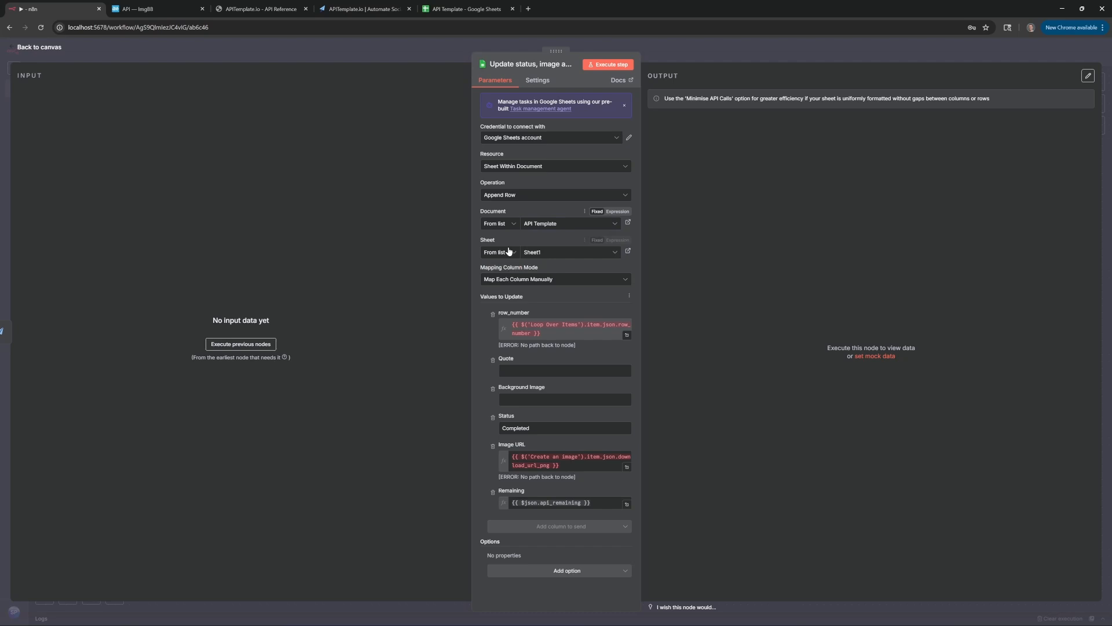
click(581, 253)
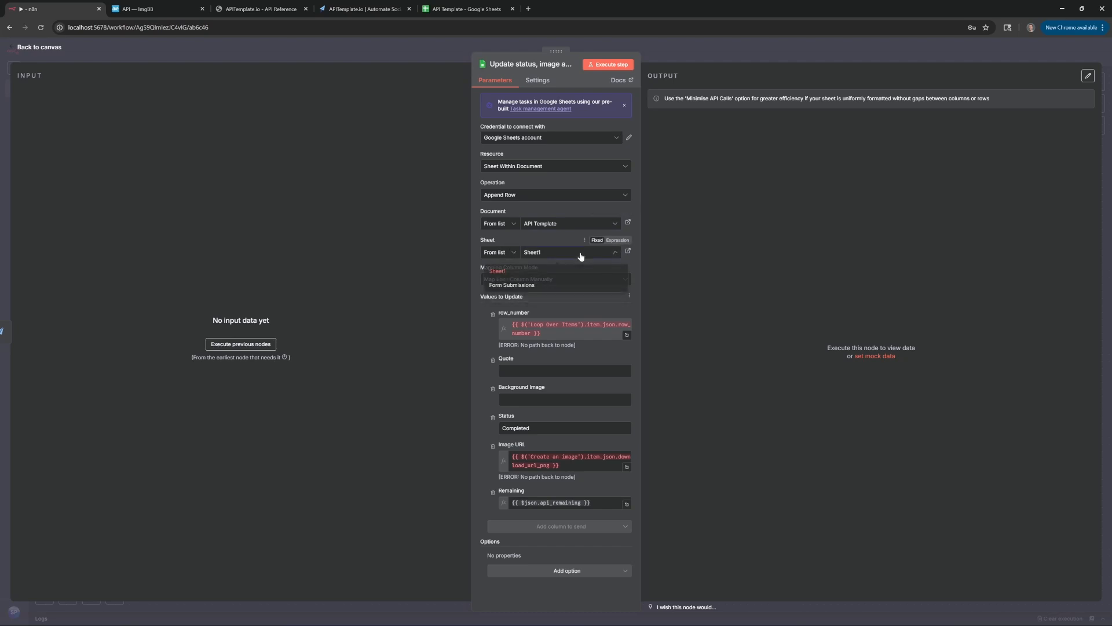
click(520, 285)
click(591, 280)
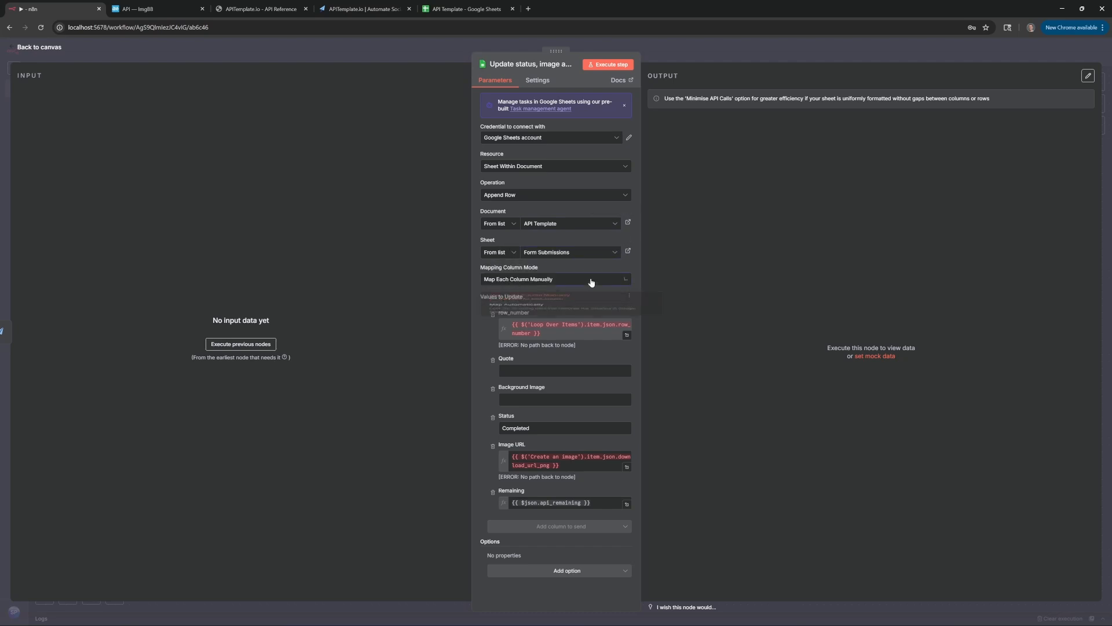
click(541, 294)
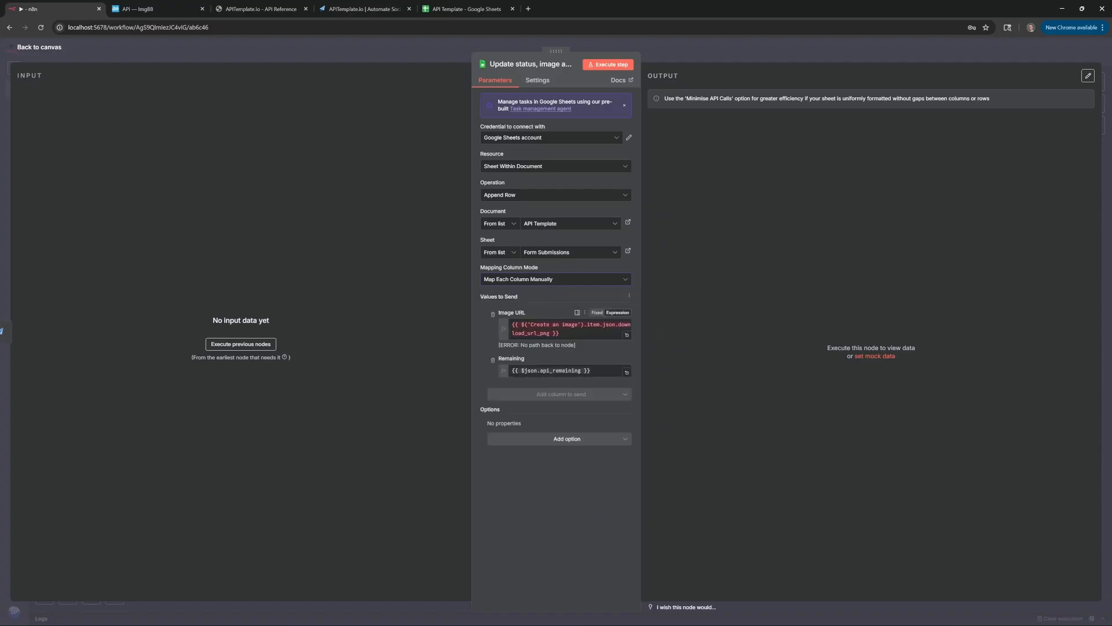
Point the Image URL expression at 'Create an image1' output and return to the canvas
drag(571, 334, 478, 317)
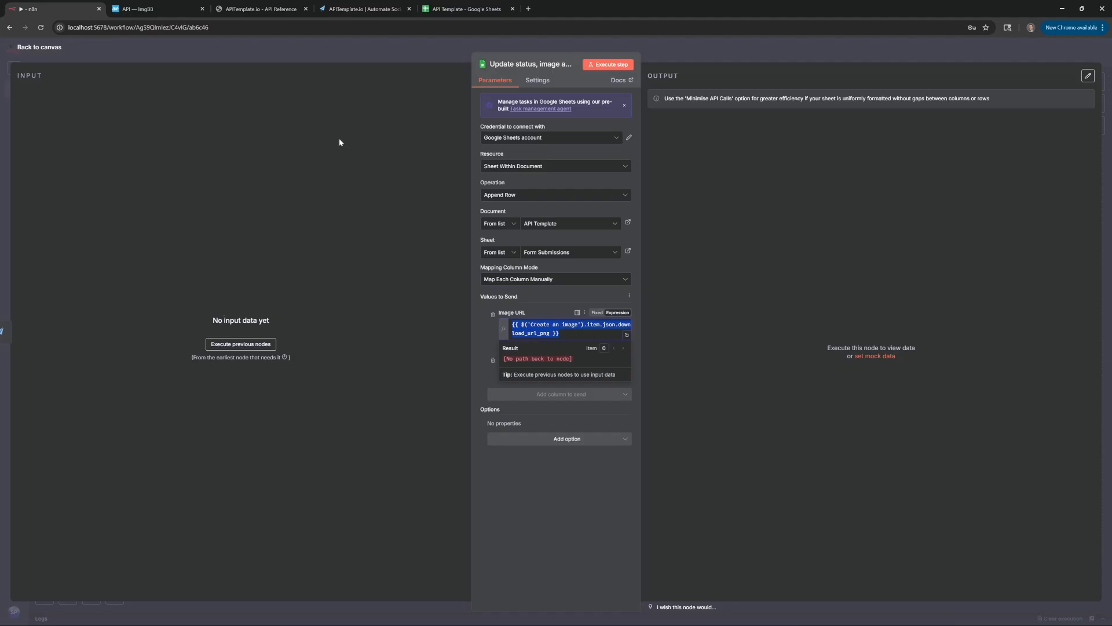
click(485, 331)
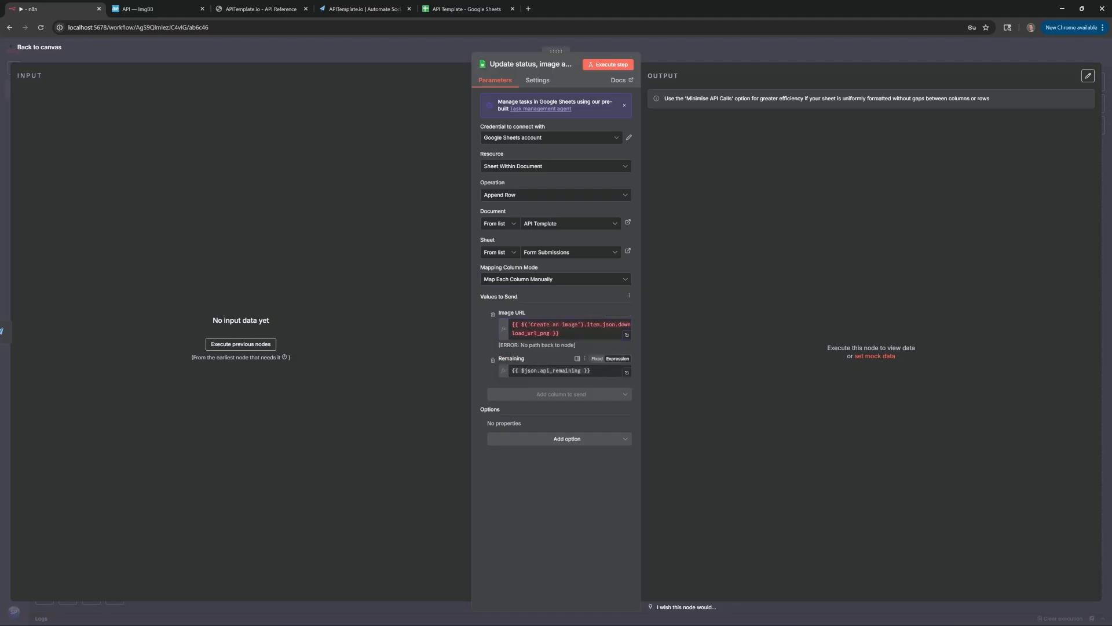
click(614, 335)
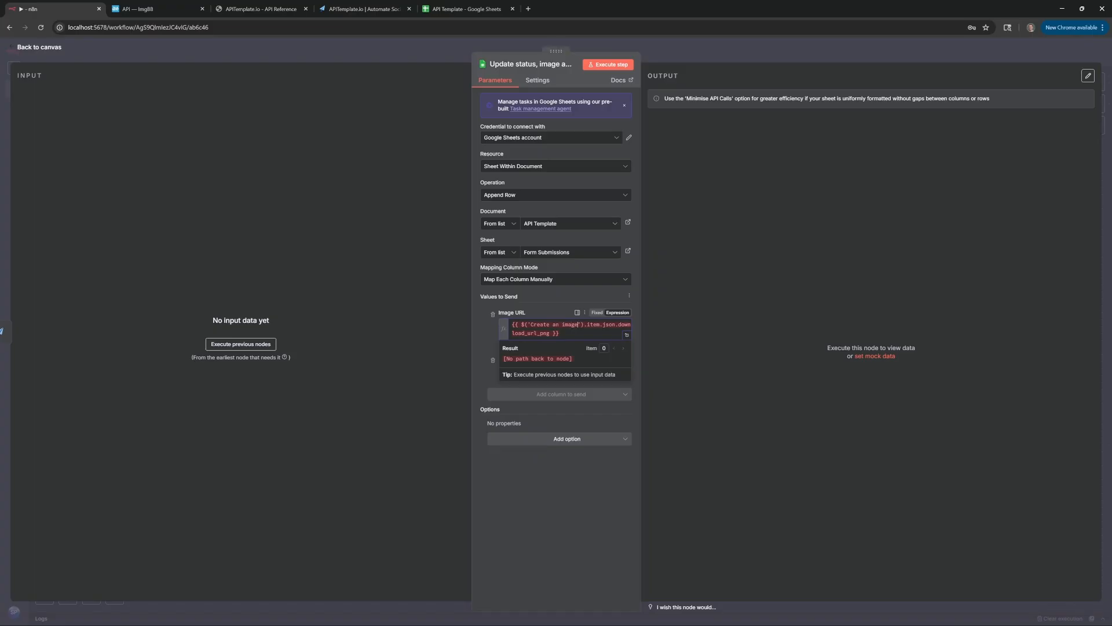
text(1)
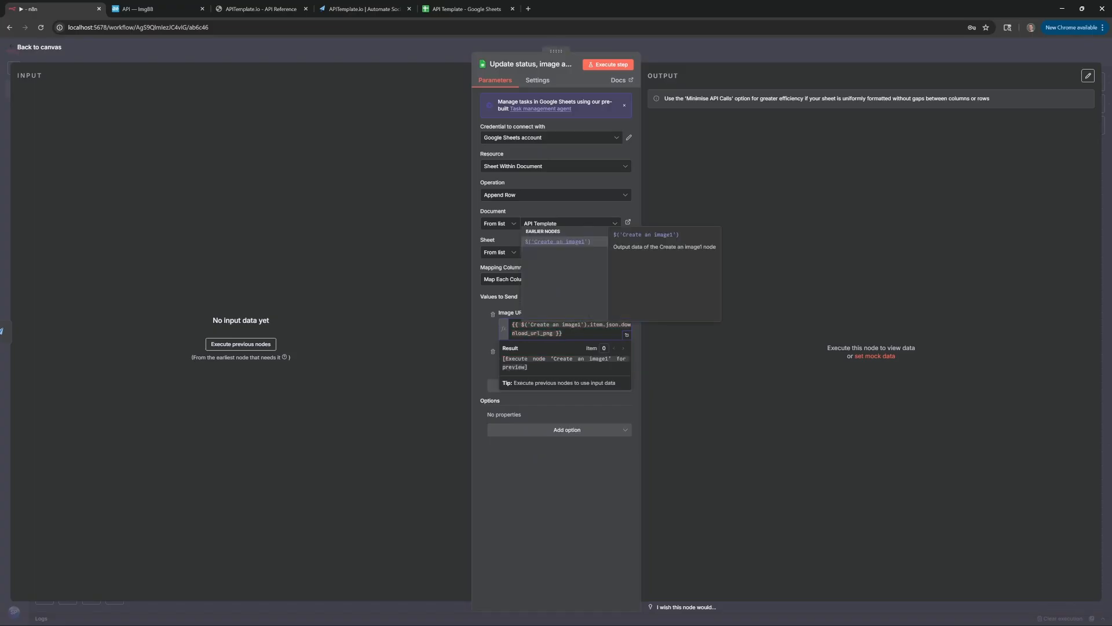
click(158, 46)
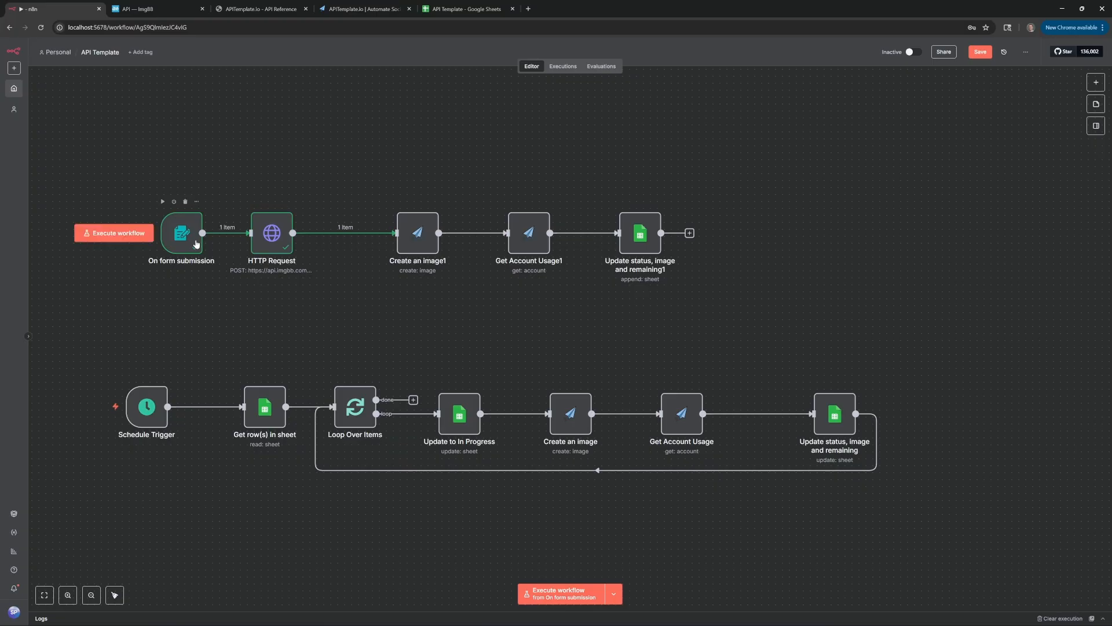
Test-run the form workflow and submit the Demo Form with its quote and image
mouse_move(194, 231)
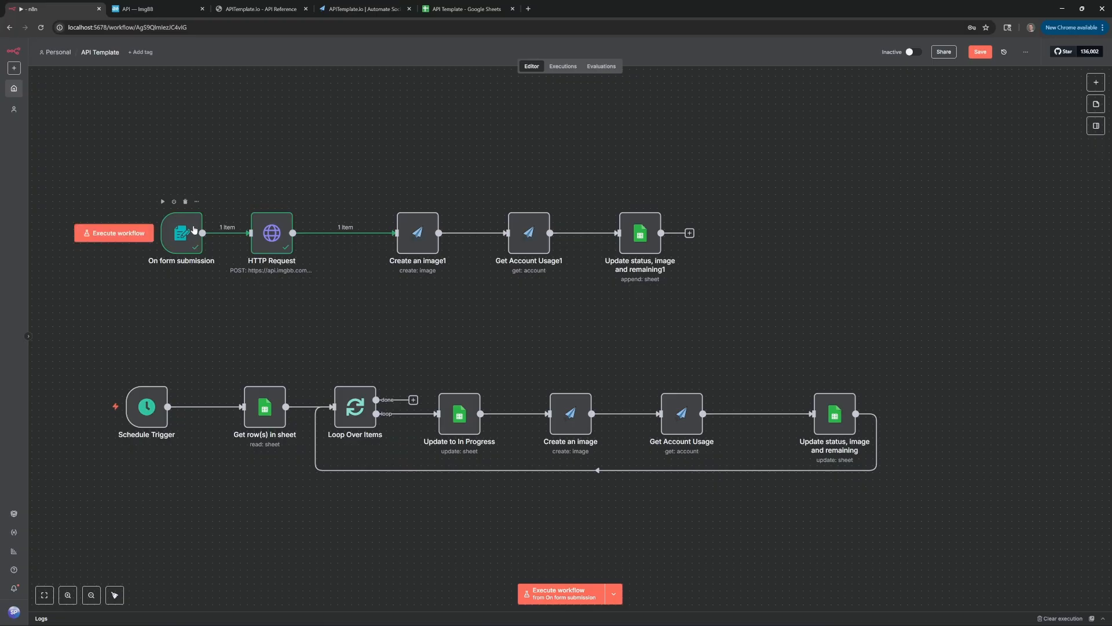
click(122, 236)
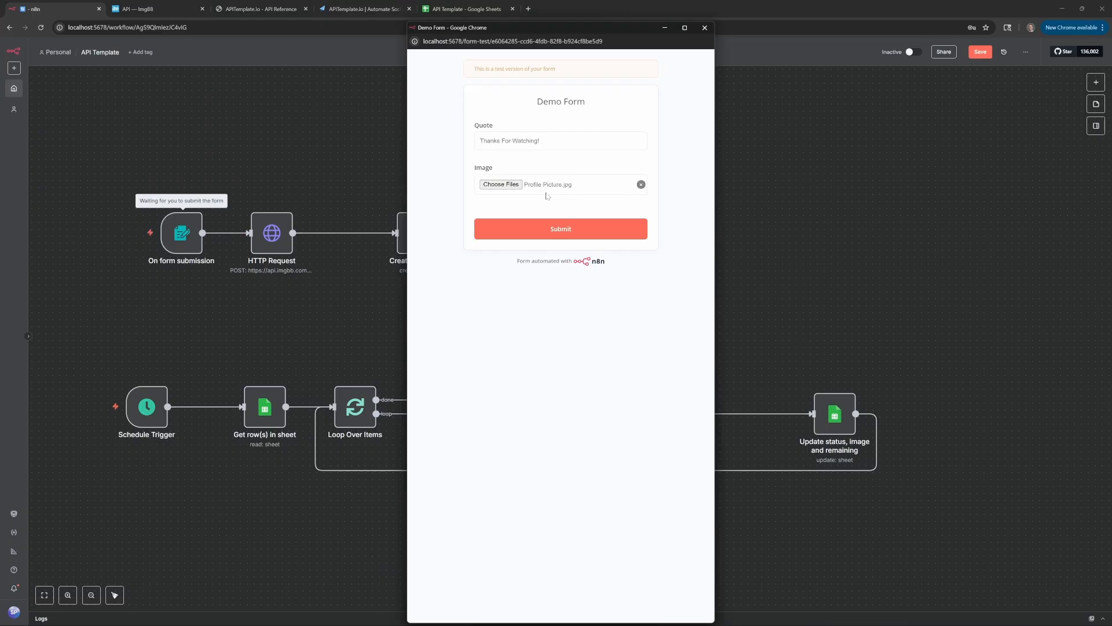
click(590, 230)
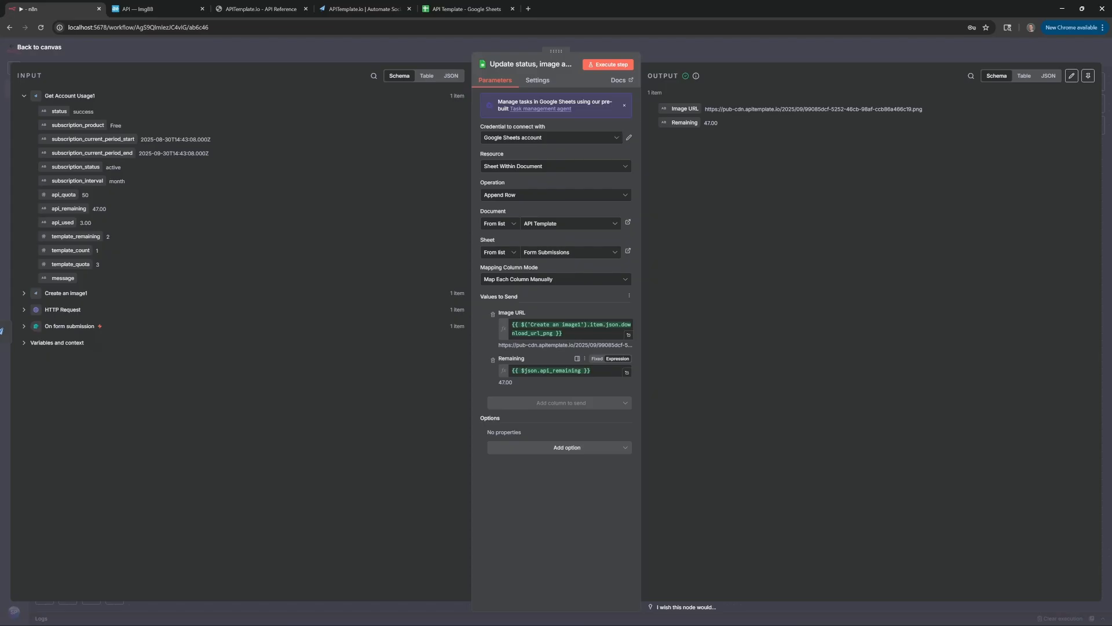
Check that the Remaining expression resolves to 47 in the sheet append node
double_click(531, 370)
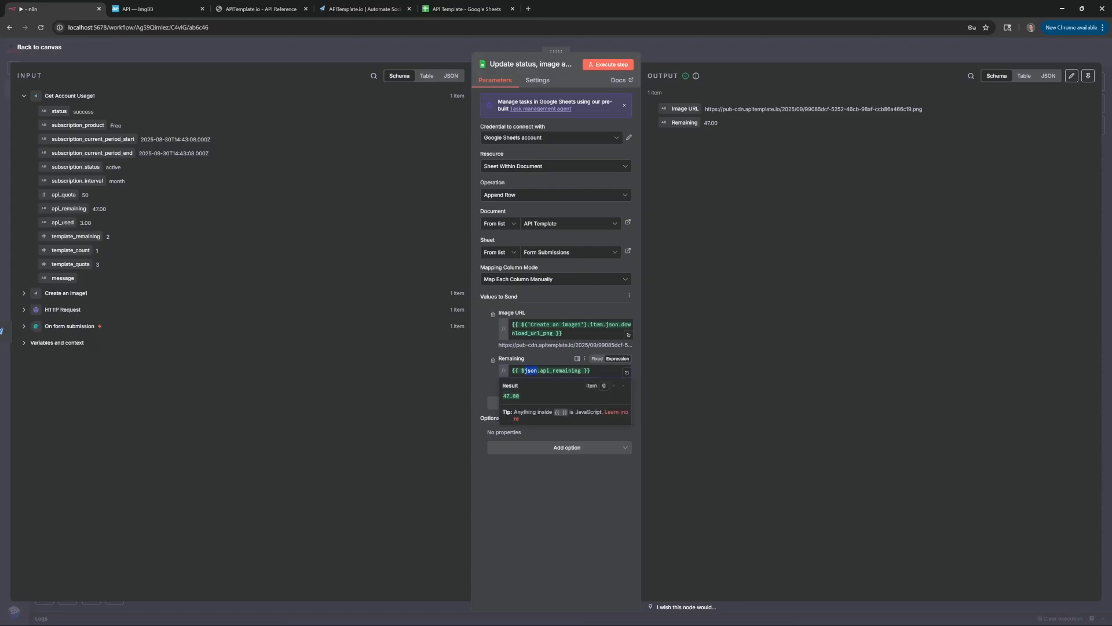
click(491, 369)
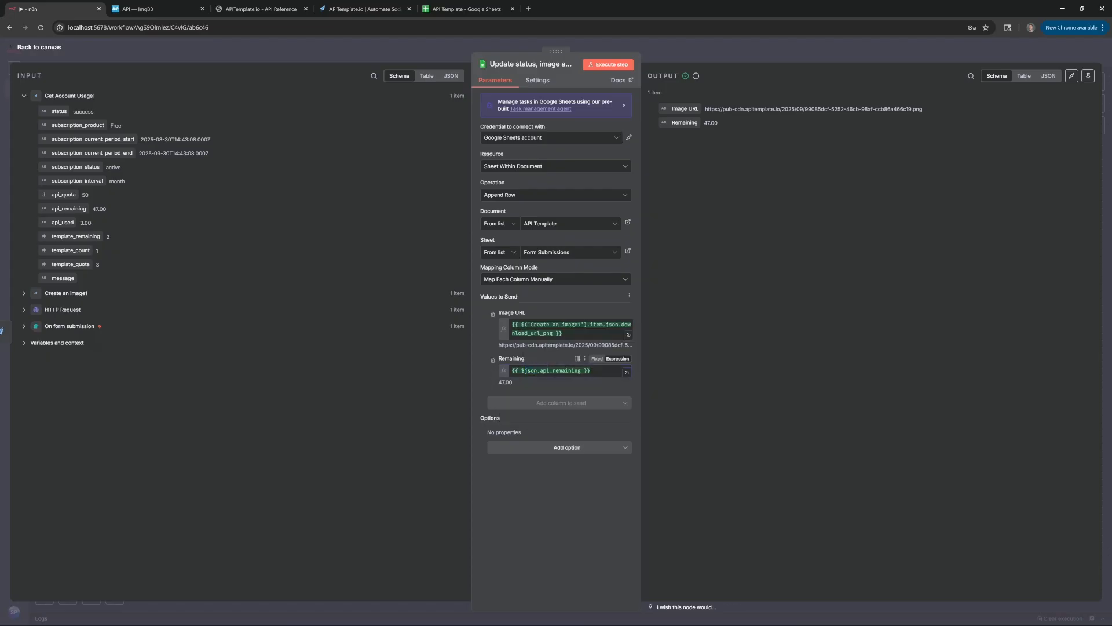
mouse_move(530, 371)
Open the image link in Form Submissions cell A2 of the API Template spreadsheet
click(457, 9)
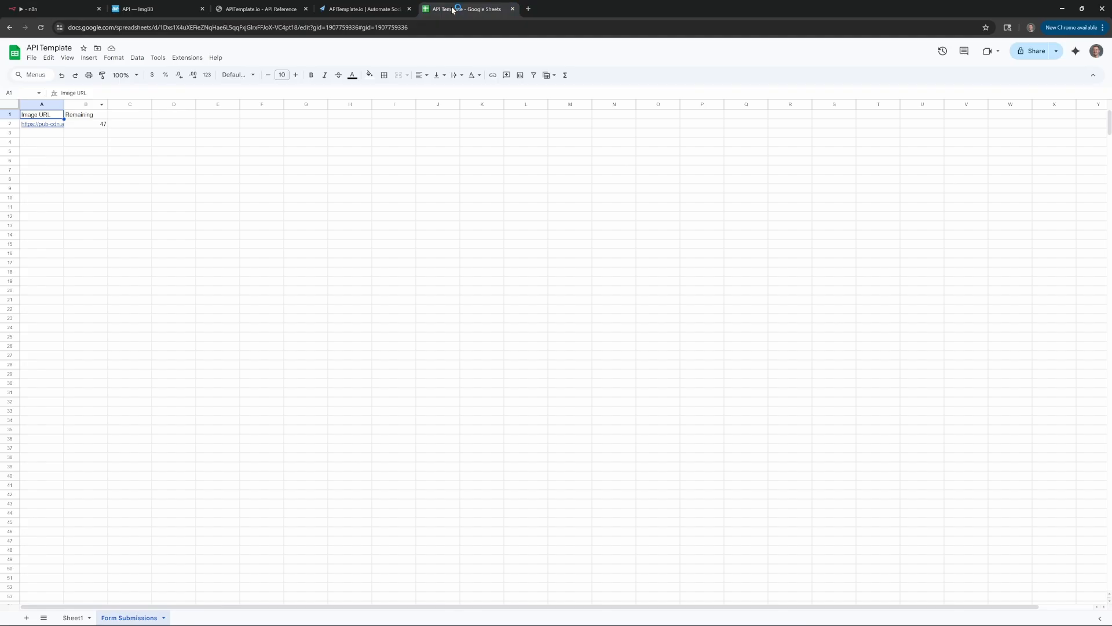
click(41, 124)
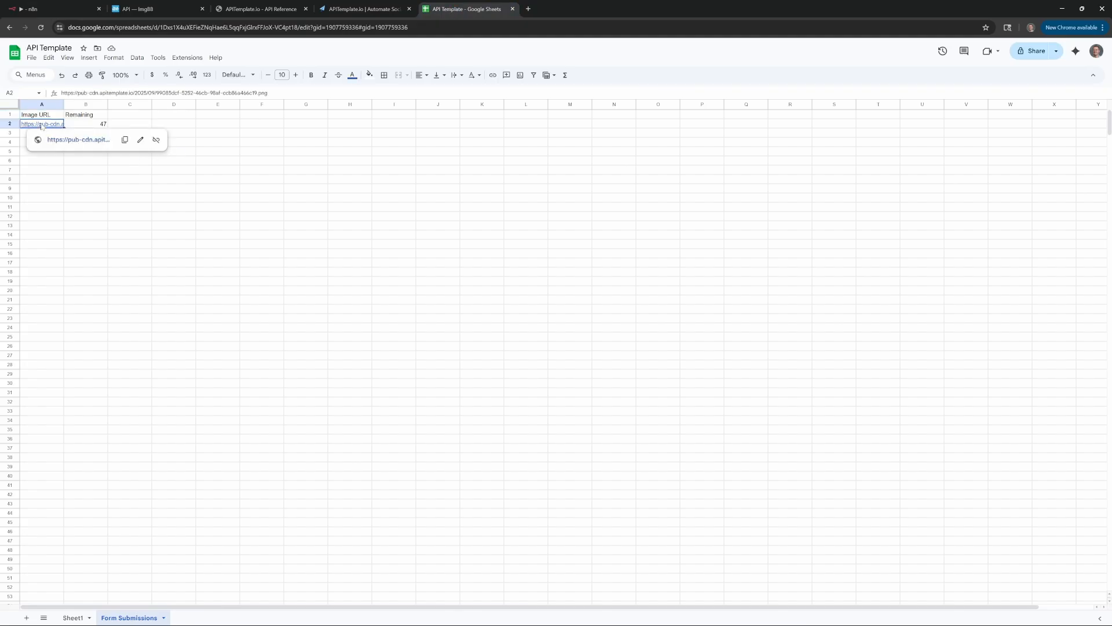
click(68, 139)
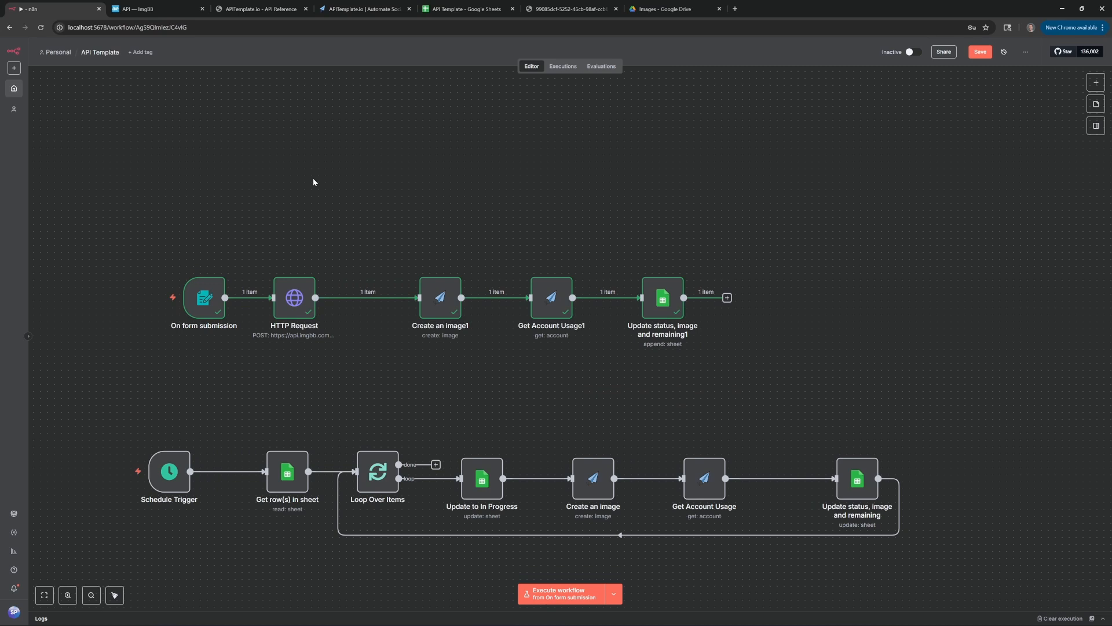
Add a Google Drive 'Search files and folders' node to the workflow
key(Tab)
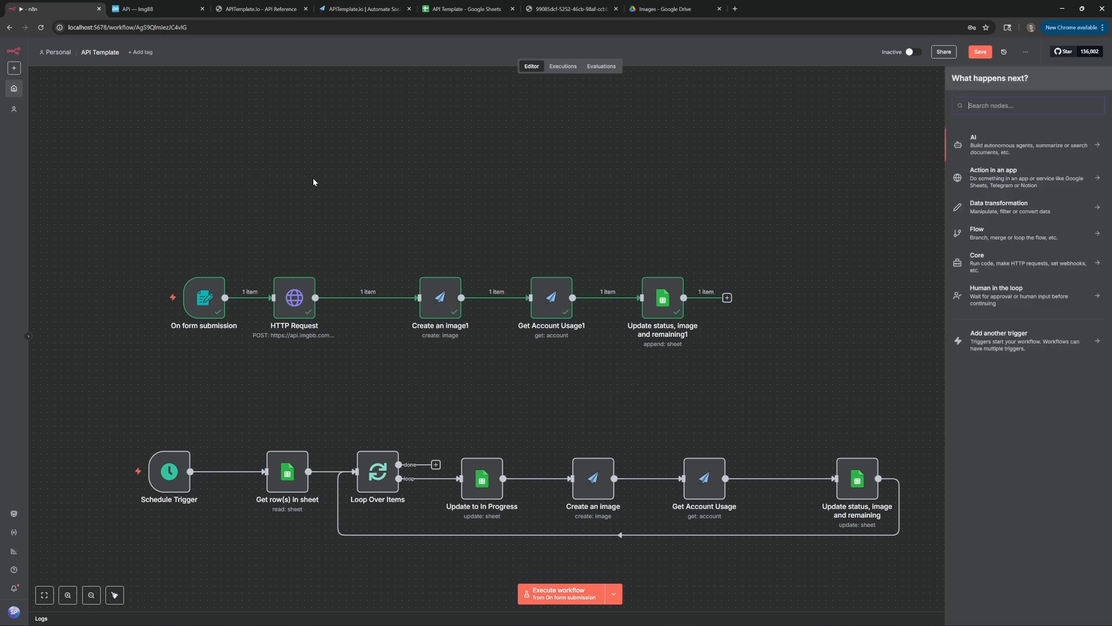
text(drive)
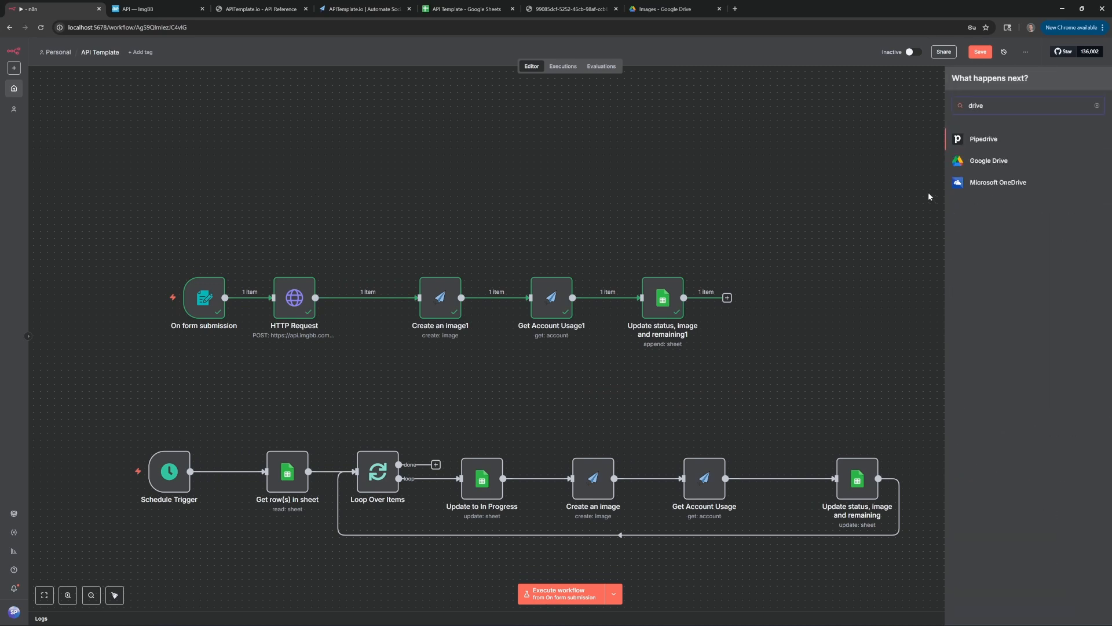
click(982, 163)
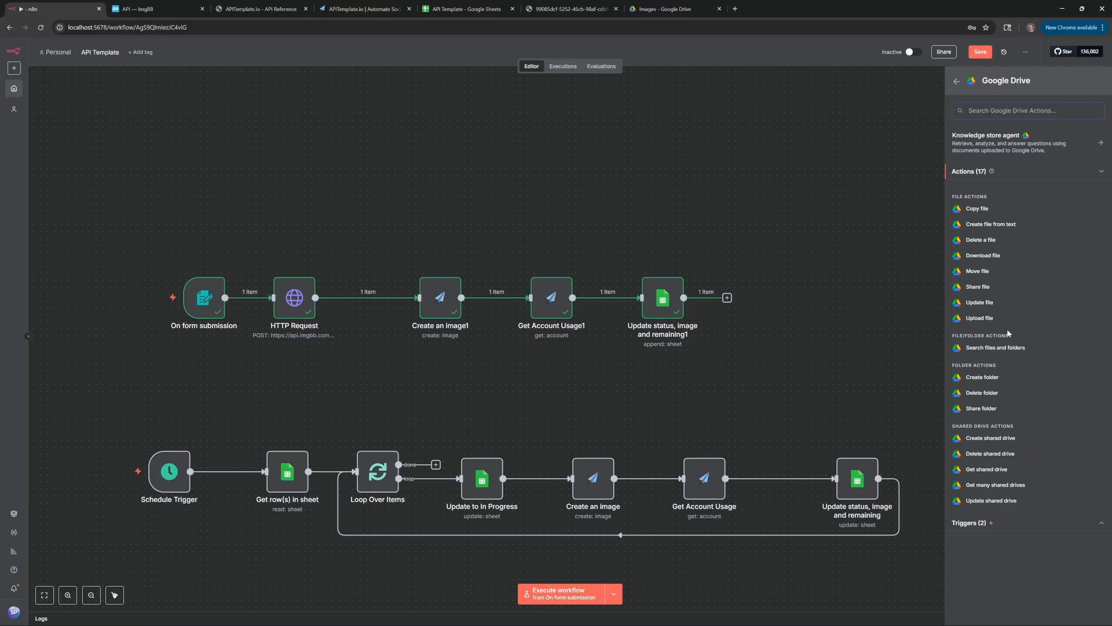
click(997, 347)
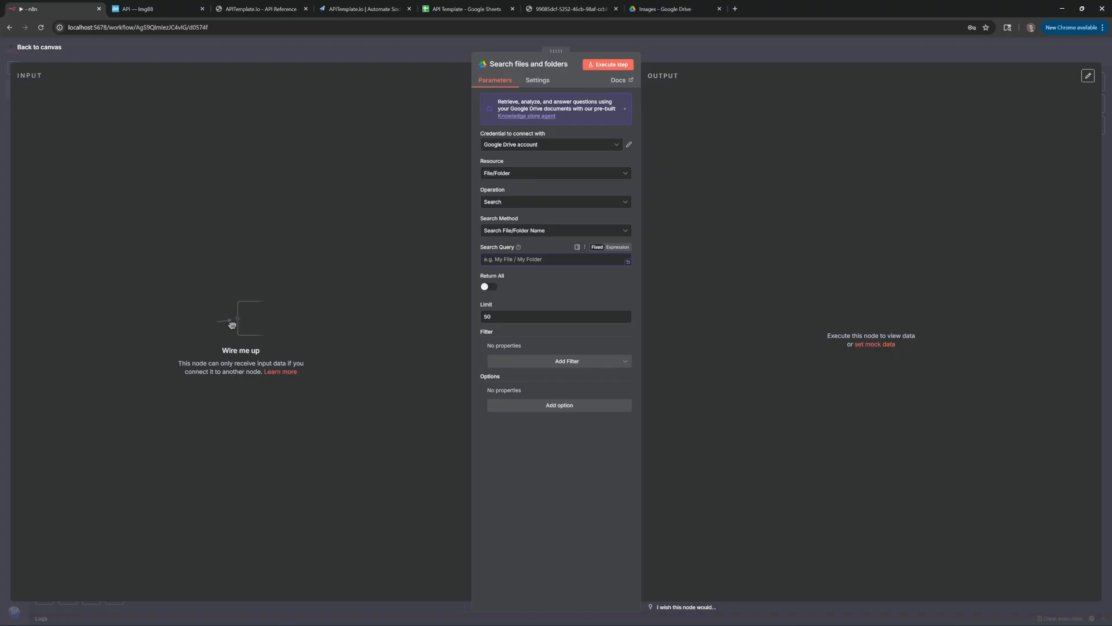
Check the image stored in the Google Drive Images folder, then return to n8n
click(664, 10)
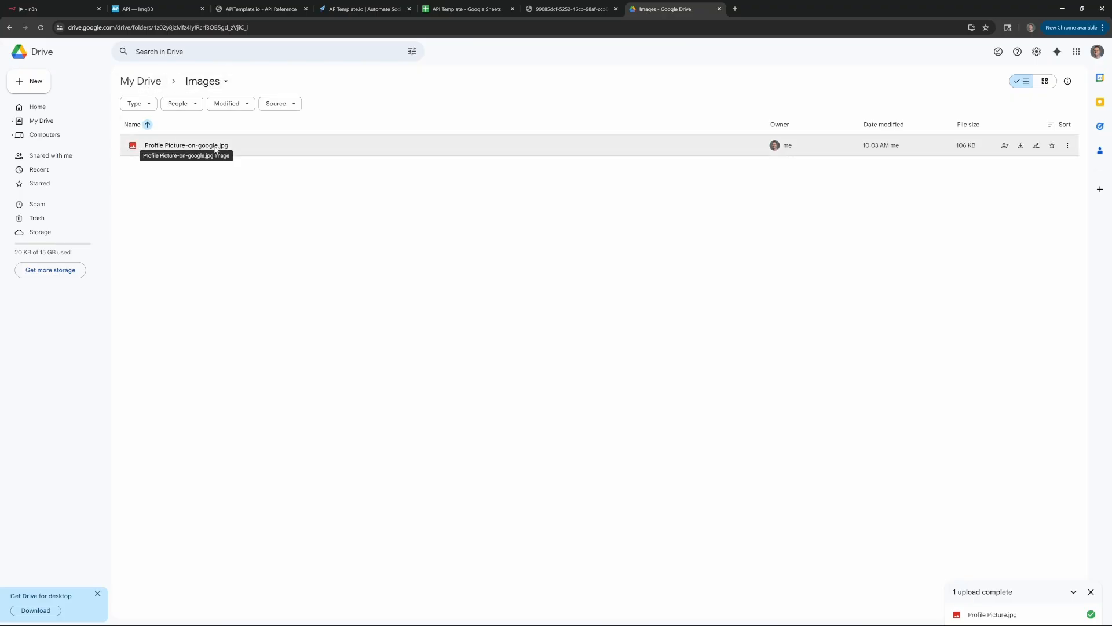
mouse_move(135, 146)
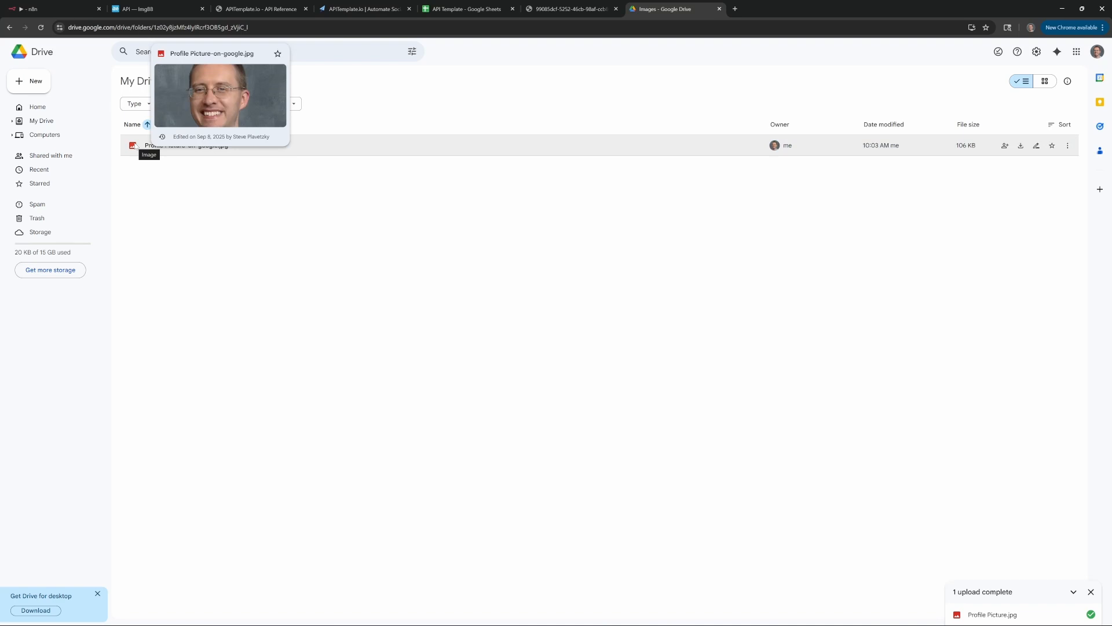
click(85, 11)
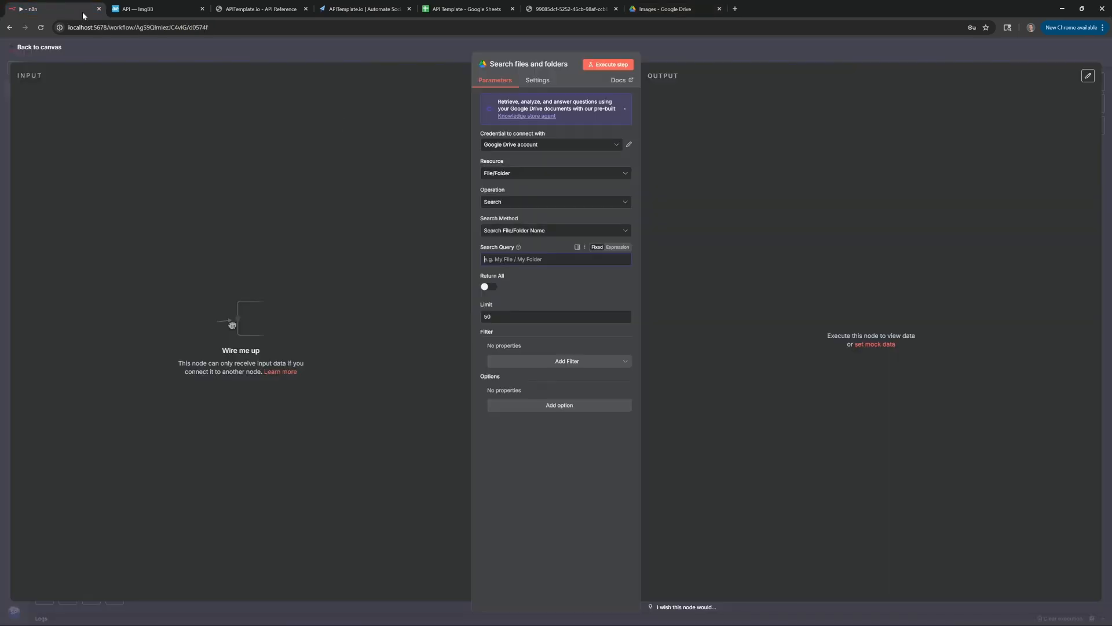
Search Drive for 'profile' and test it, returning Profile Picture-on-google.jpg
click(533, 259)
text(profile)
click(609, 64)
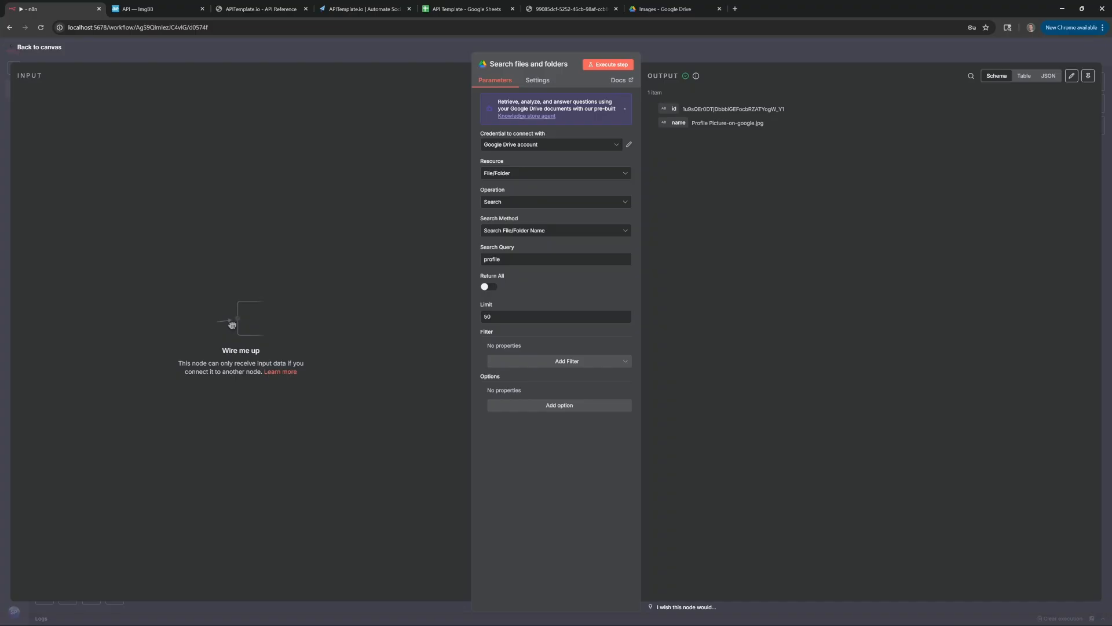
click(467, 45)
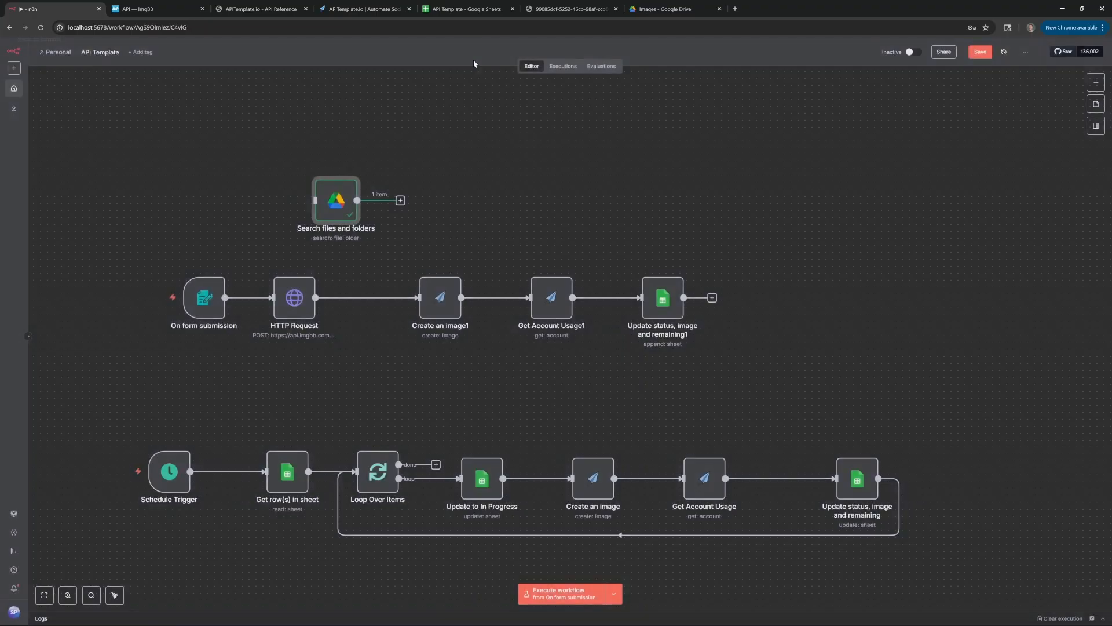
Add a Google Drive Download file node fetching the search result by its id, and test it
click(400, 200)
text(drive)
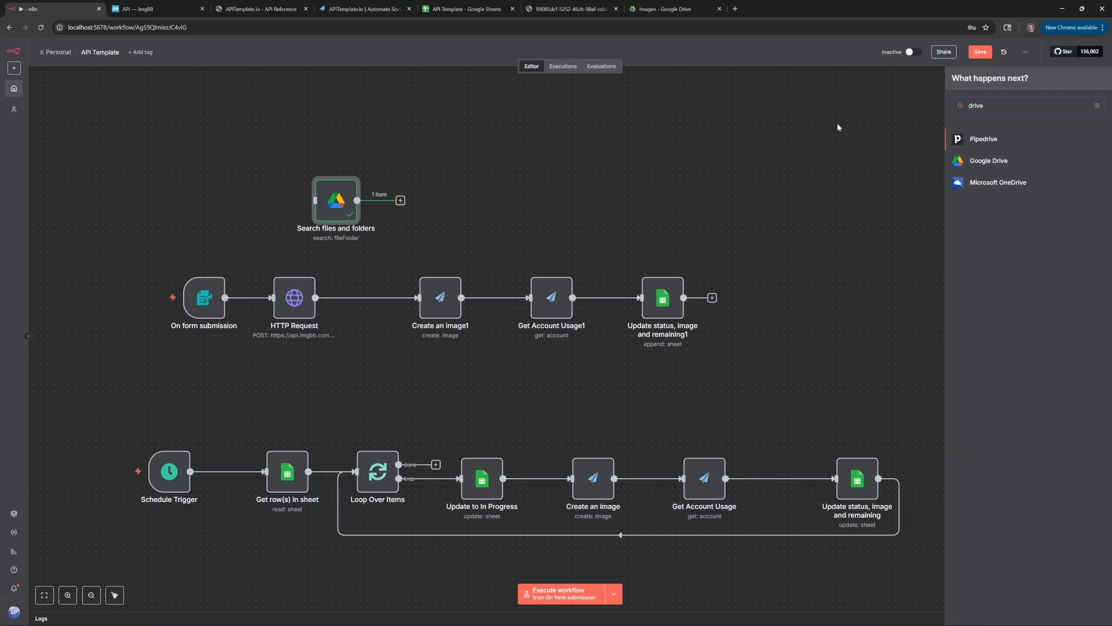
click(986, 157)
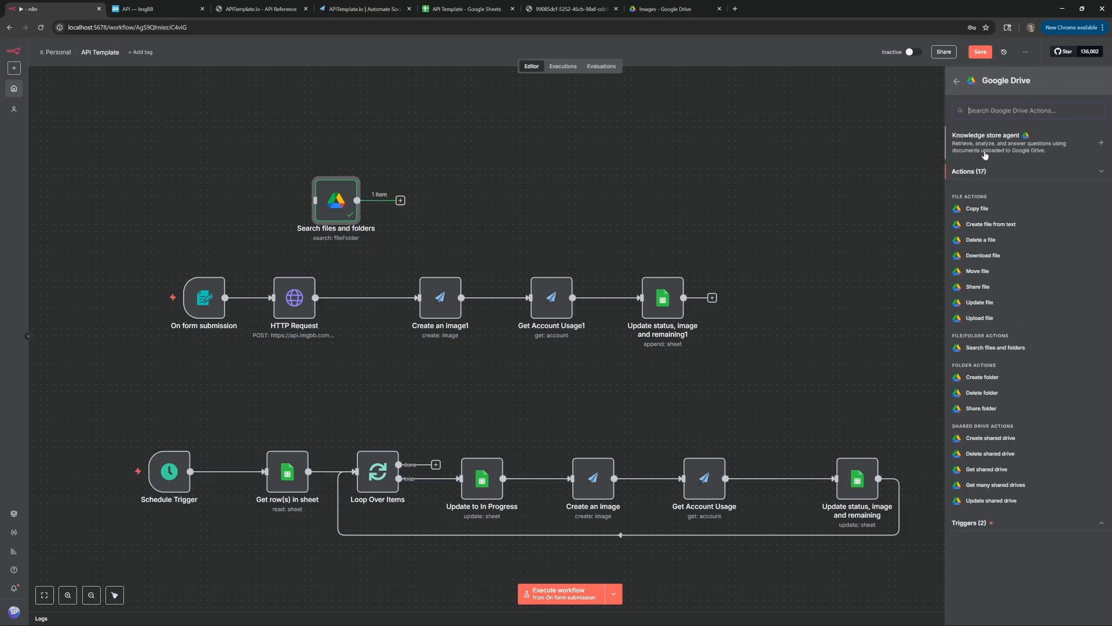
click(1010, 257)
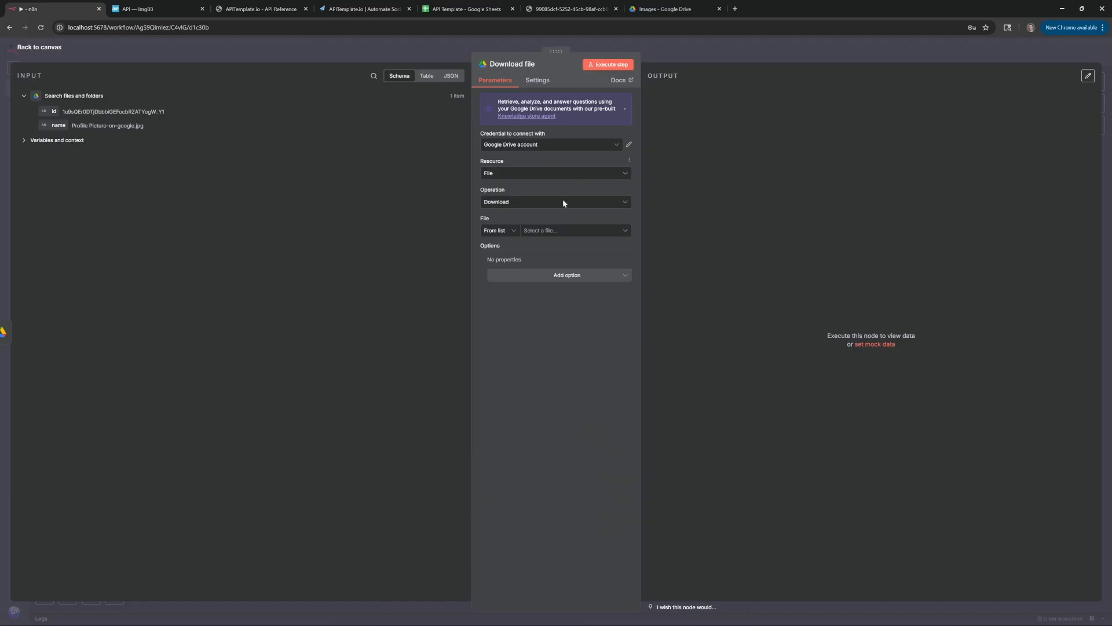
click(509, 231)
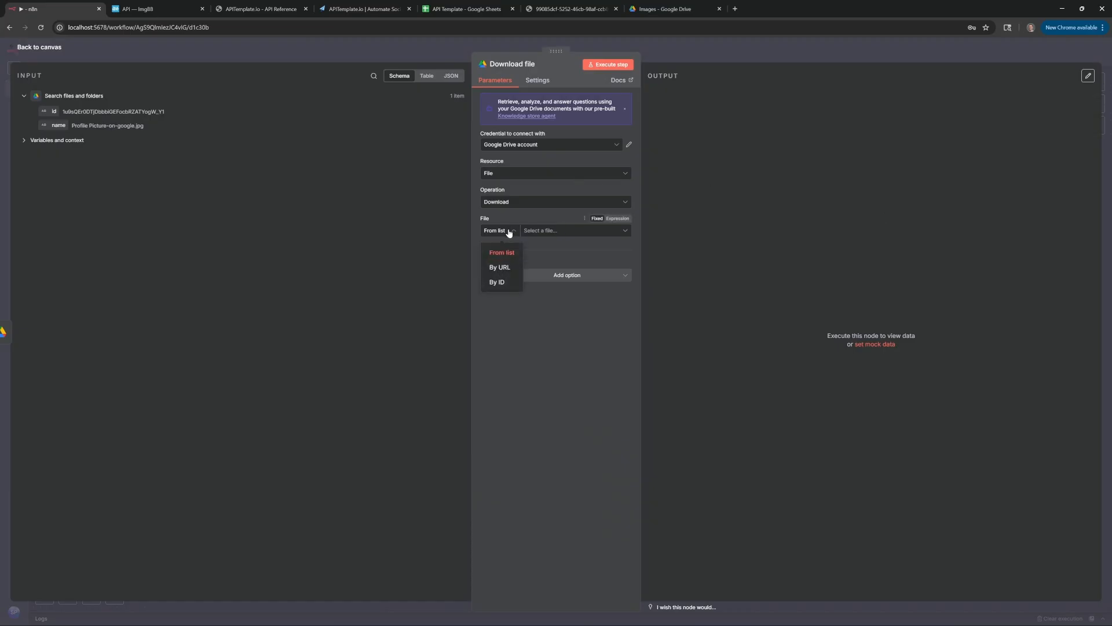
click(504, 281)
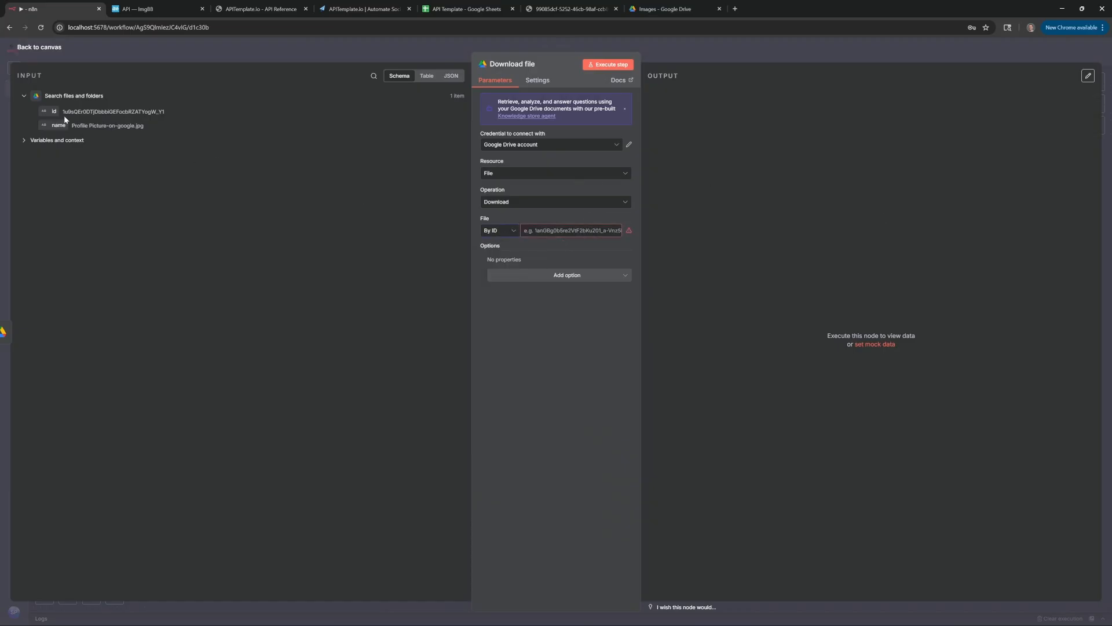
drag(54, 112, 557, 230)
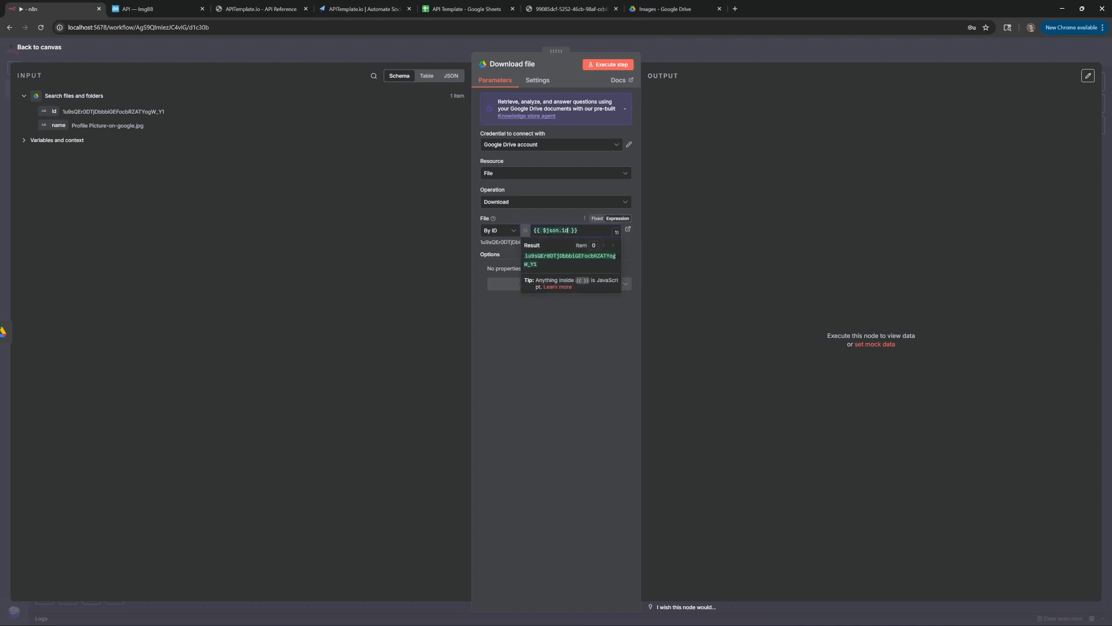
click(603, 65)
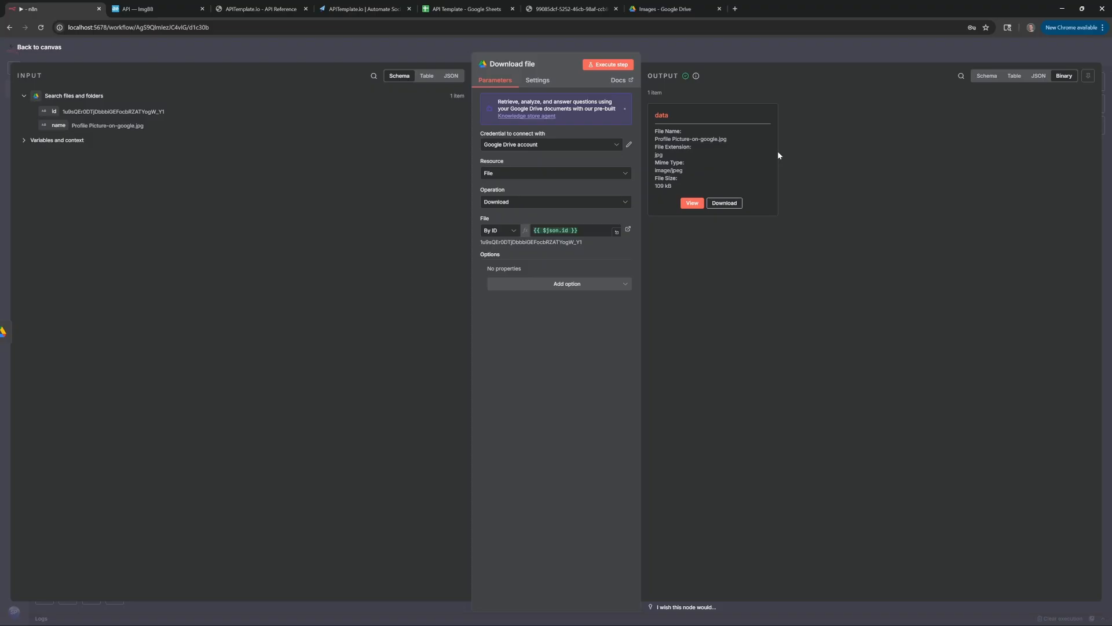
key(Escape)
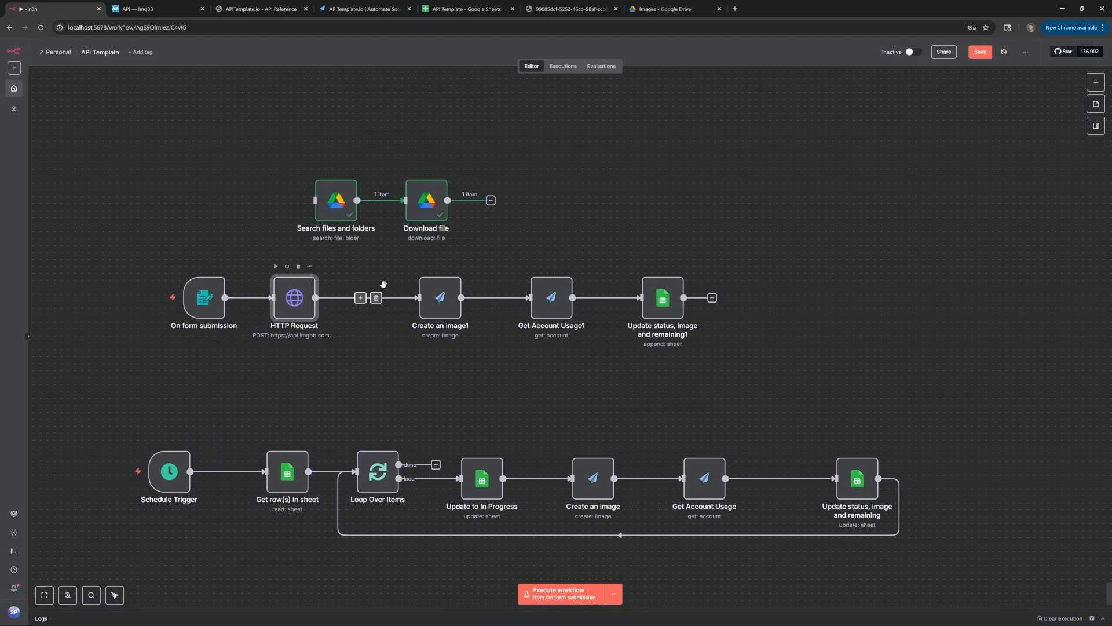
Duplicate the HTTP Request node and place the copy after Download file
key(ctrl+c)
key(ctrl+v)
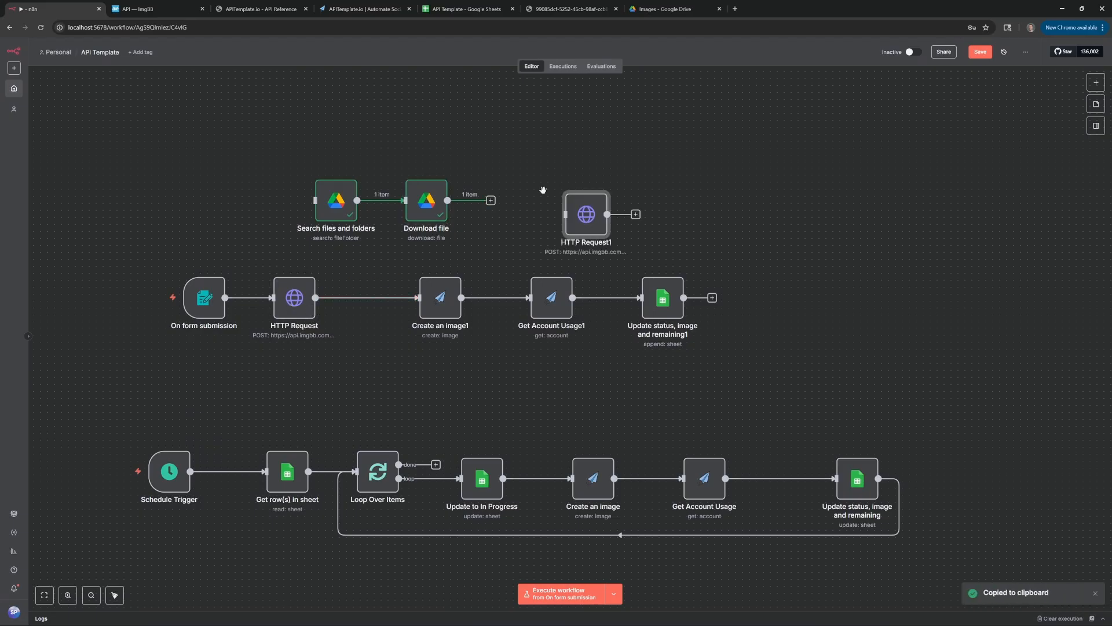
drag(586, 224, 537, 203)
double_click(527, 205)
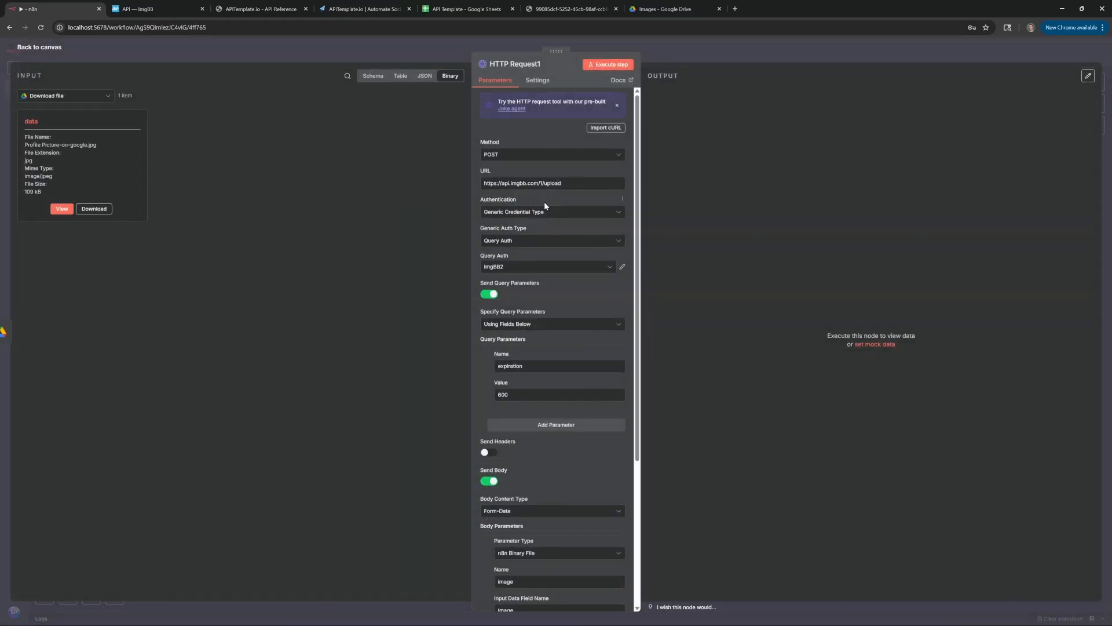
Set HTTP Request1's input data field name to 'data' and test the ImgBB upload
scroll(609, 302, down, 5)
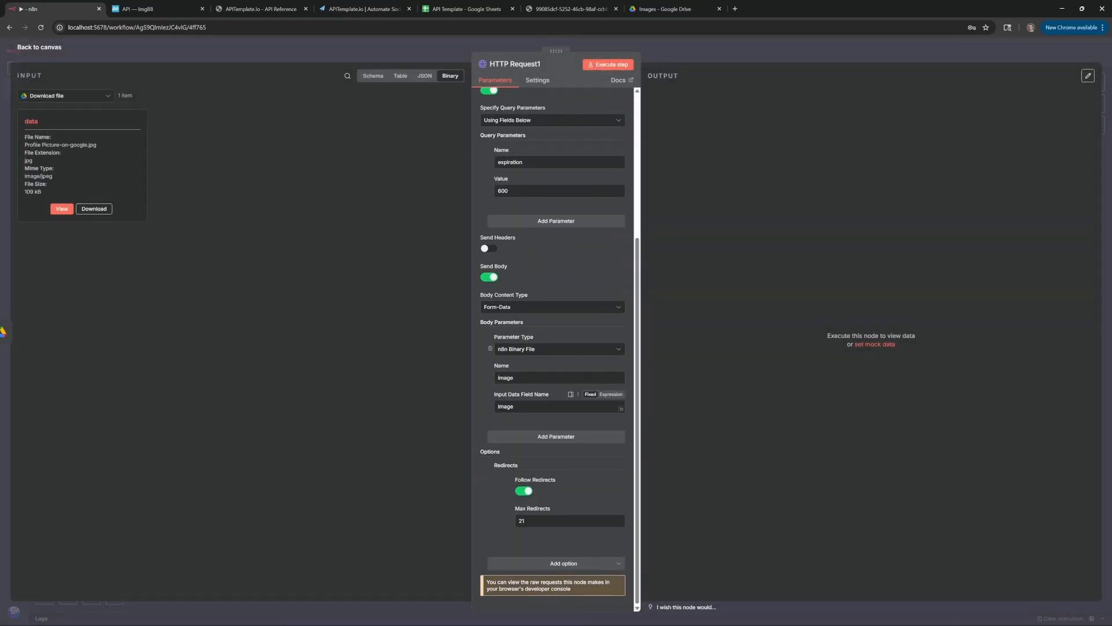
drag(514, 406, 462, 407)
text(data)
click(609, 65)
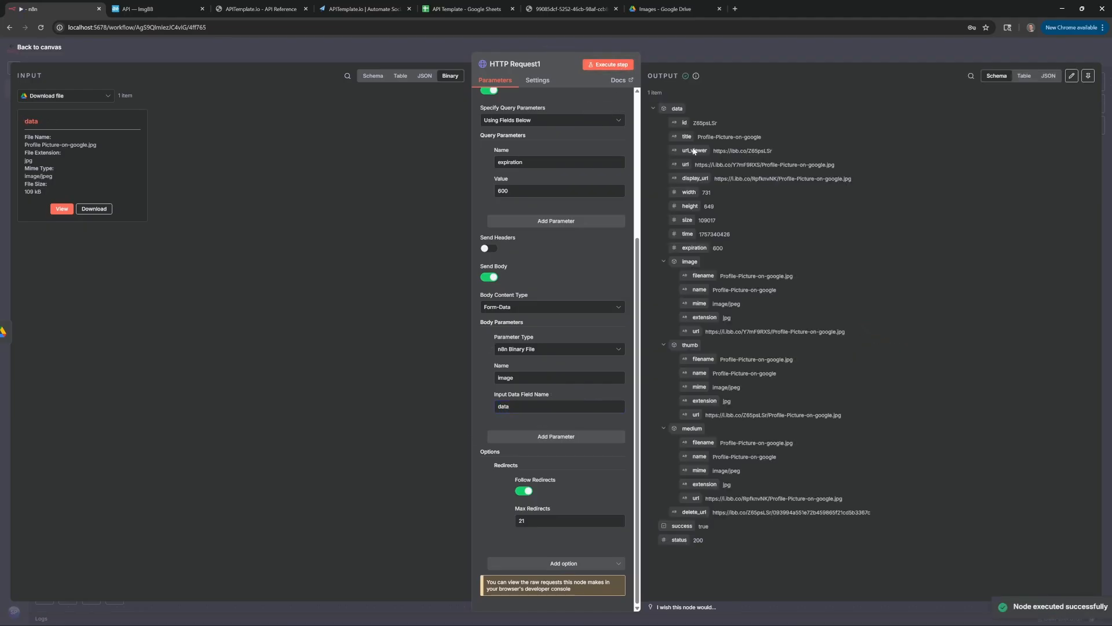
Review the uploaded image's url and title in HTTP Request1's output
drag(696, 165, 822, 165)
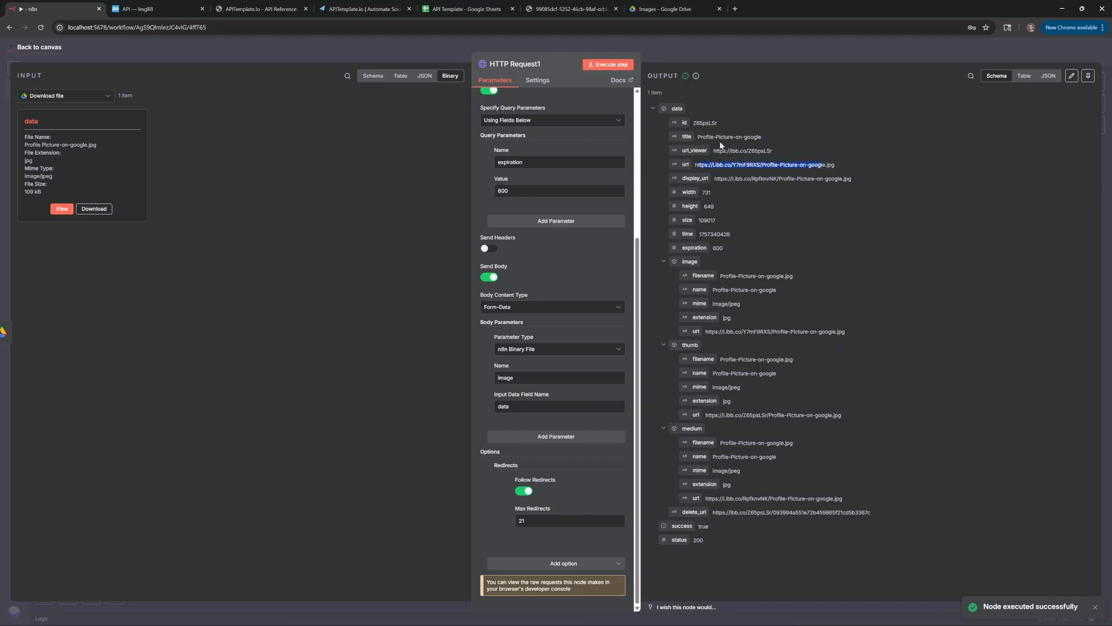
click(698, 140)
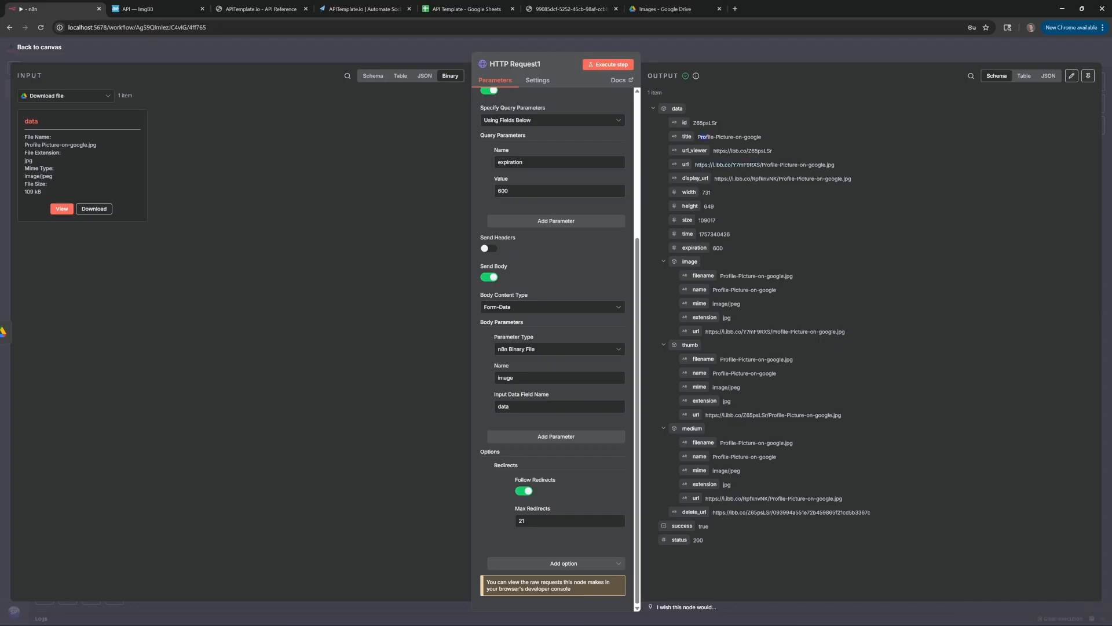
drag(705, 136, 769, 136)
key(Escape)
double_click(388, 196)
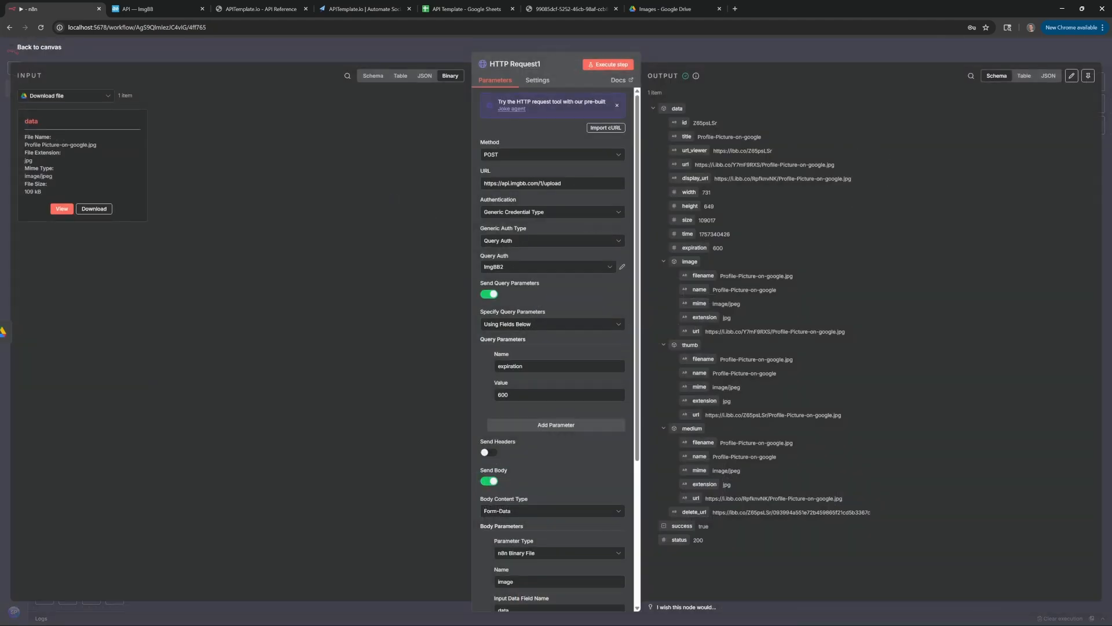
drag(701, 165, 831, 171)
click(832, 170)
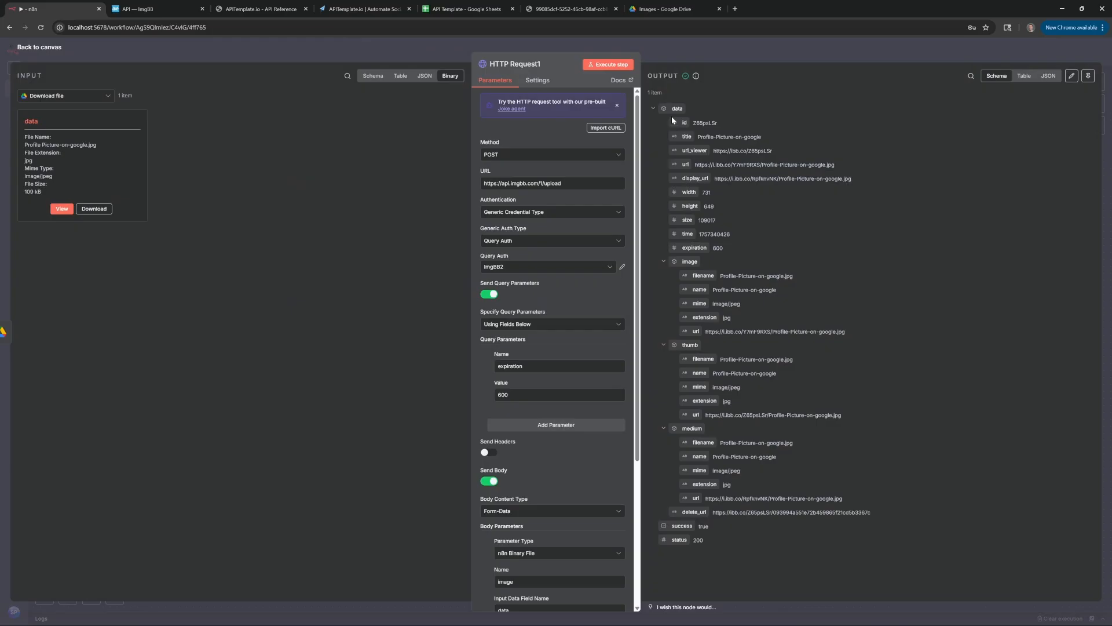
click(335, 48)
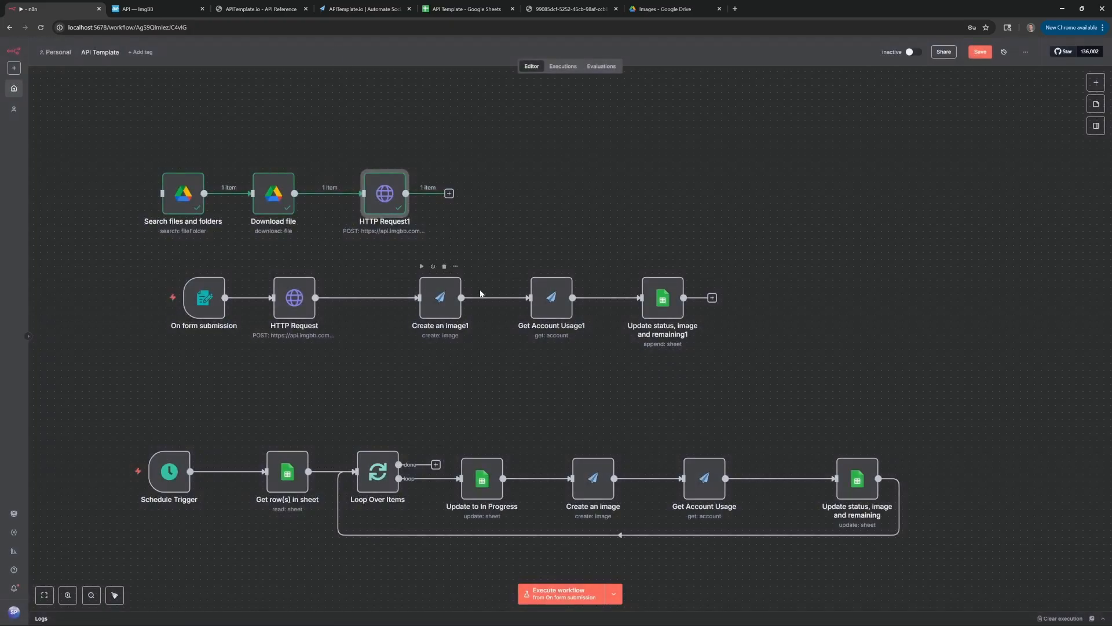
Sign in to ImgBB and permanently delete the Profile-Picture test image
click(814, 247)
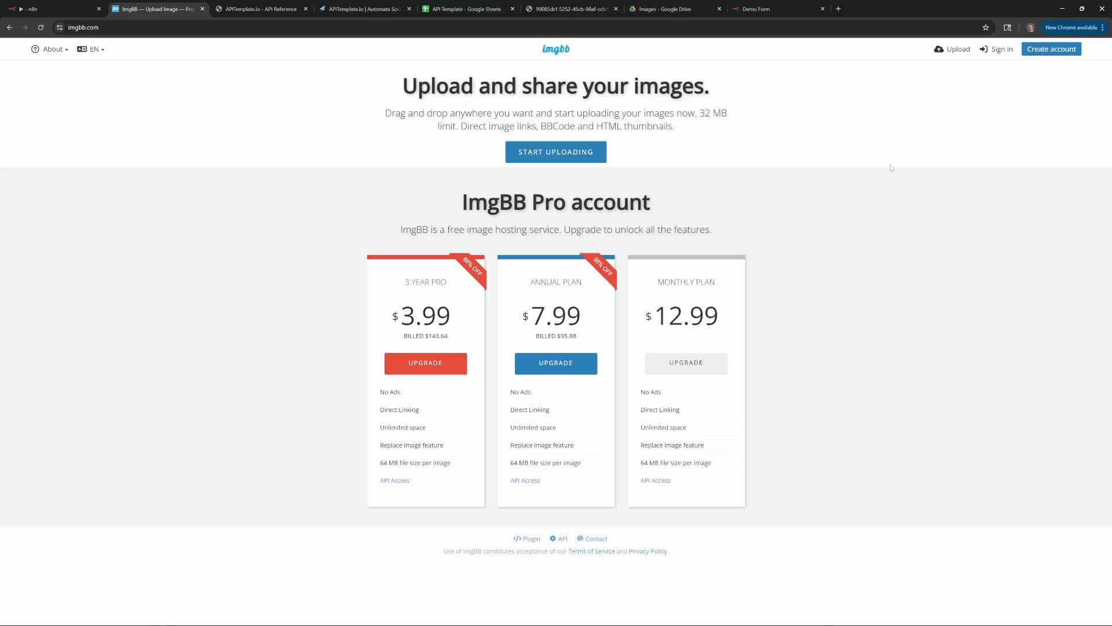
click(1002, 53)
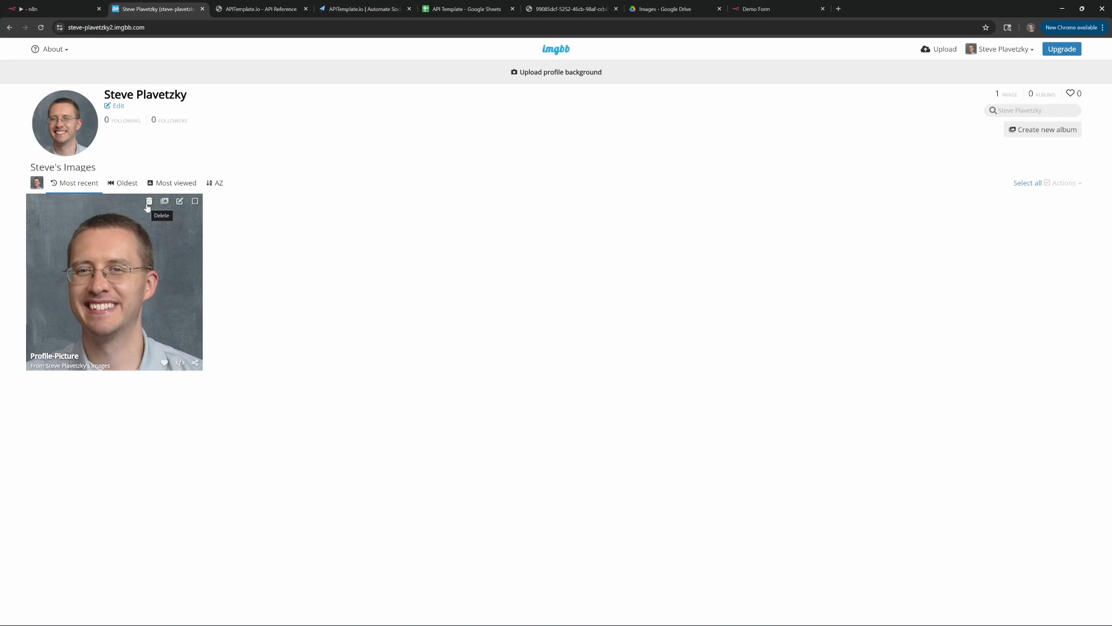
click(1023, 183)
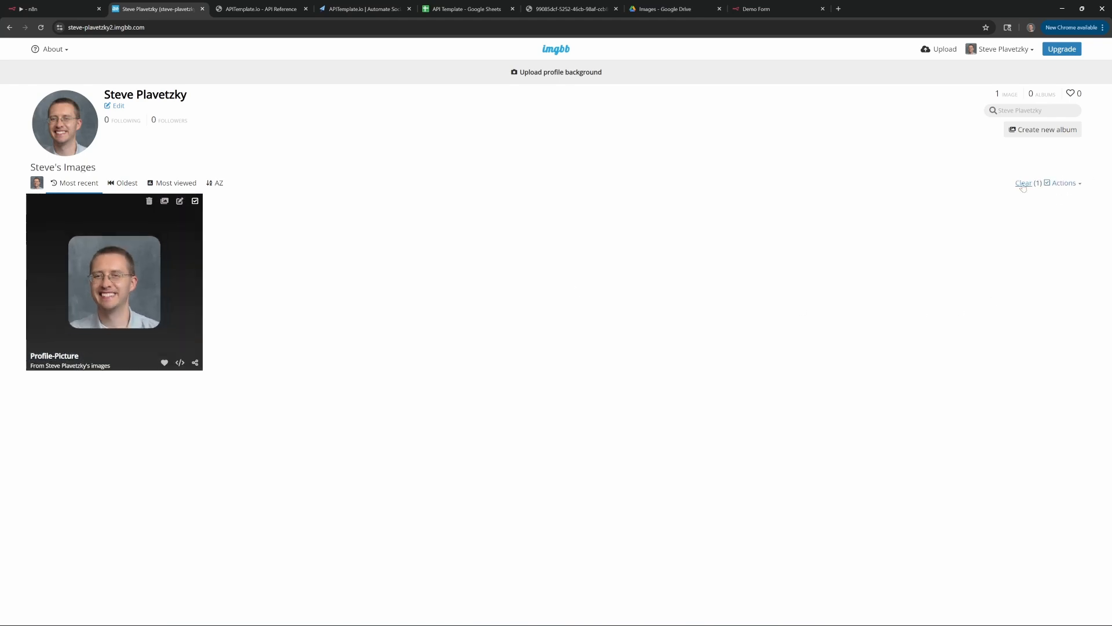
click(149, 201)
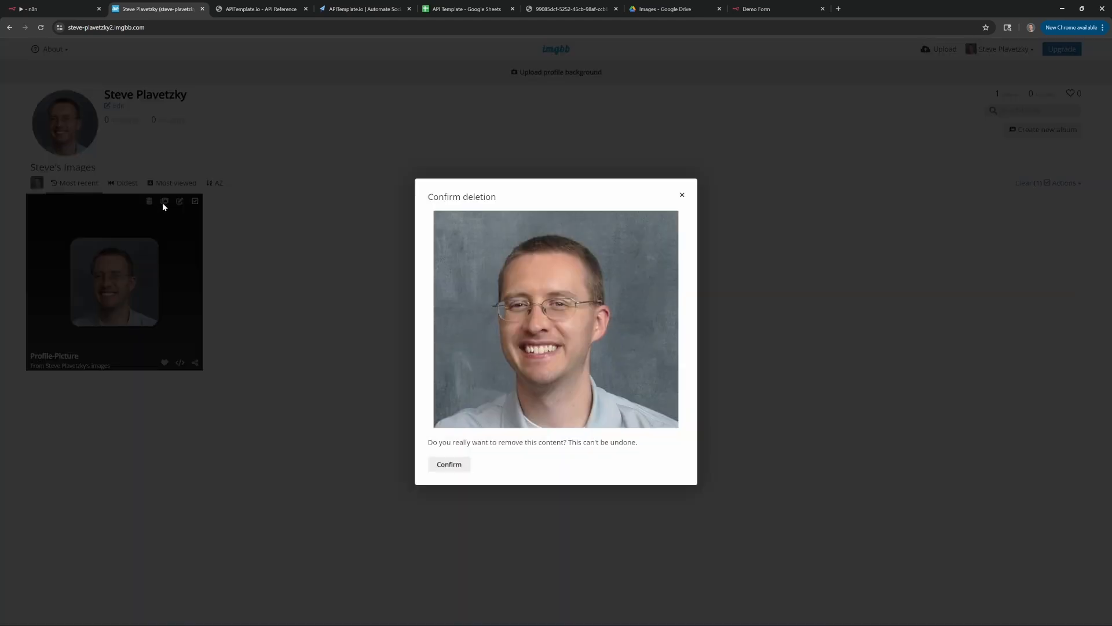
click(450, 464)
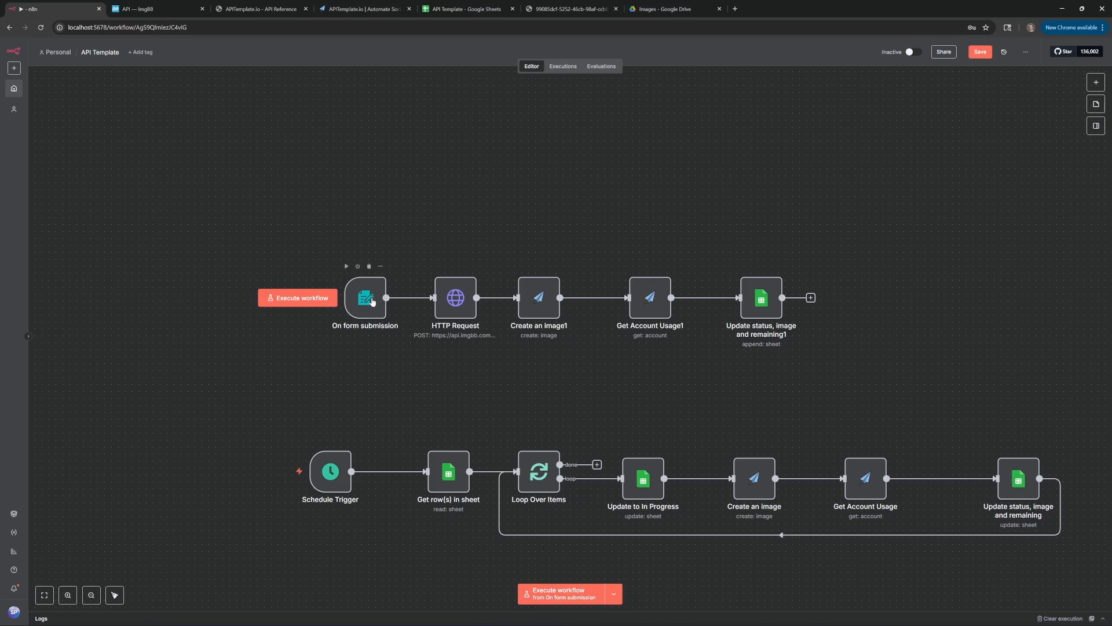
Copy the production URL from the On form submission node
double_click(373, 301)
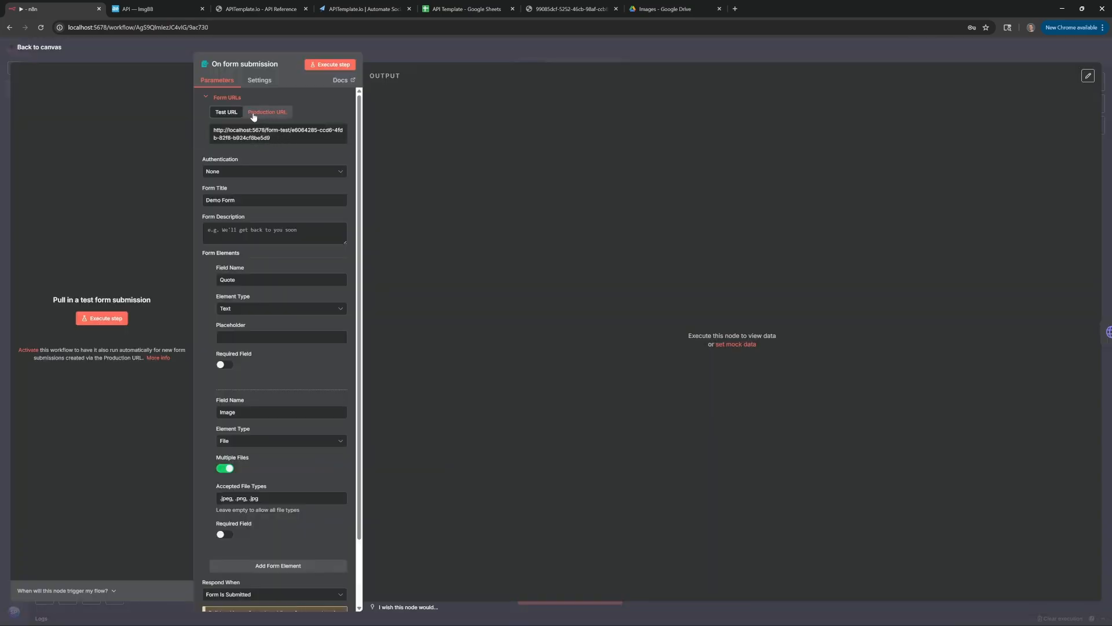
click(284, 113)
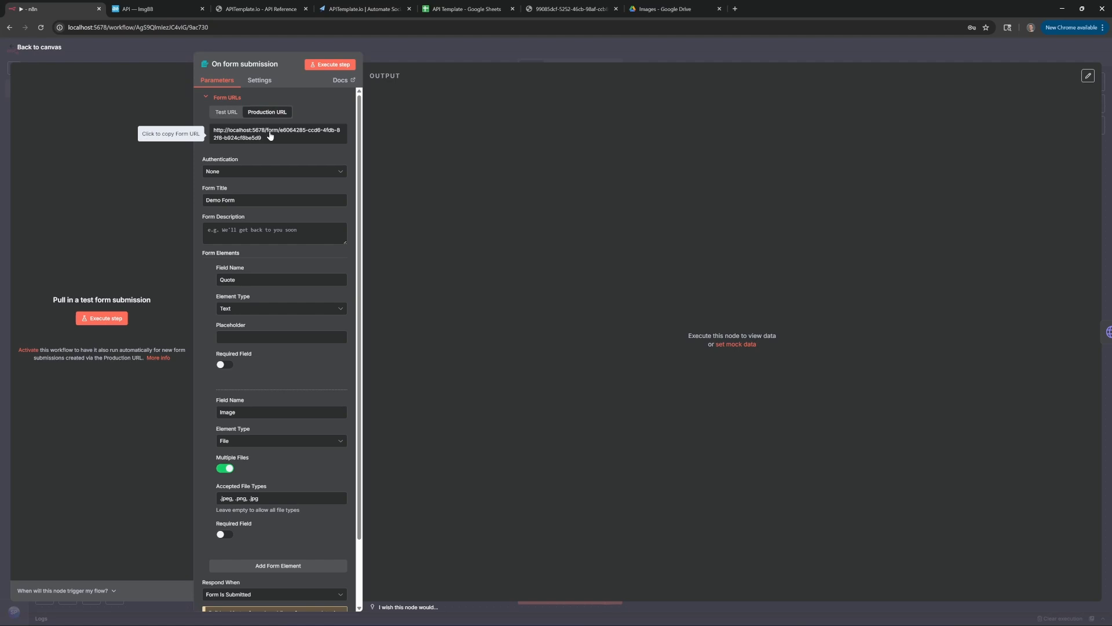
click(270, 136)
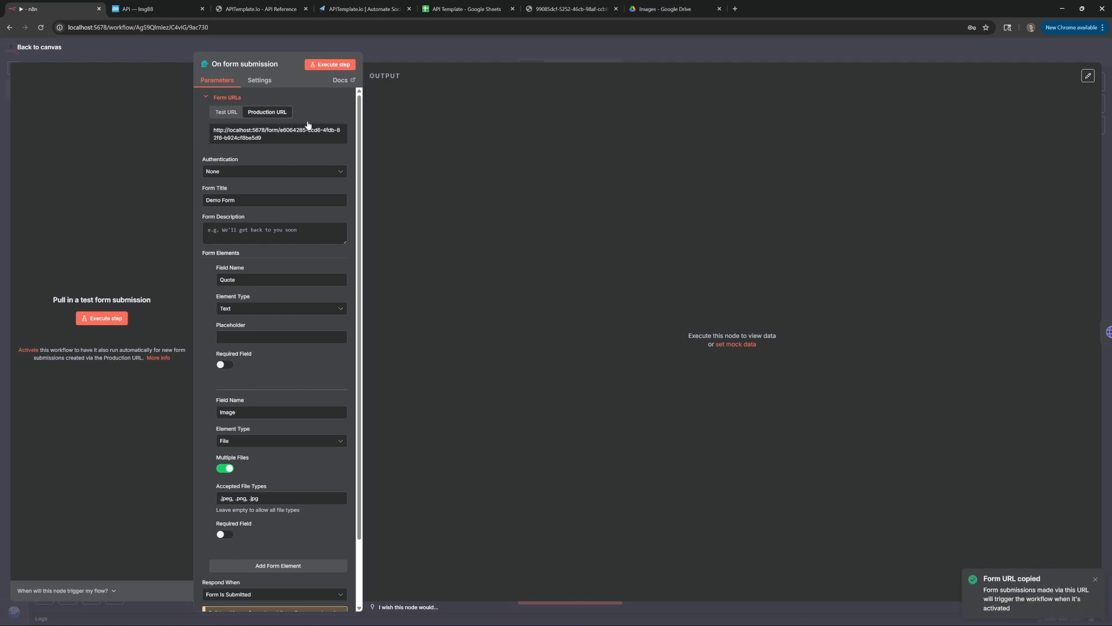
Load the production form URL in a new browser tab, then return to the workflow canvas
key(ctrl+t)
key(ctrl+v)
key(Return)
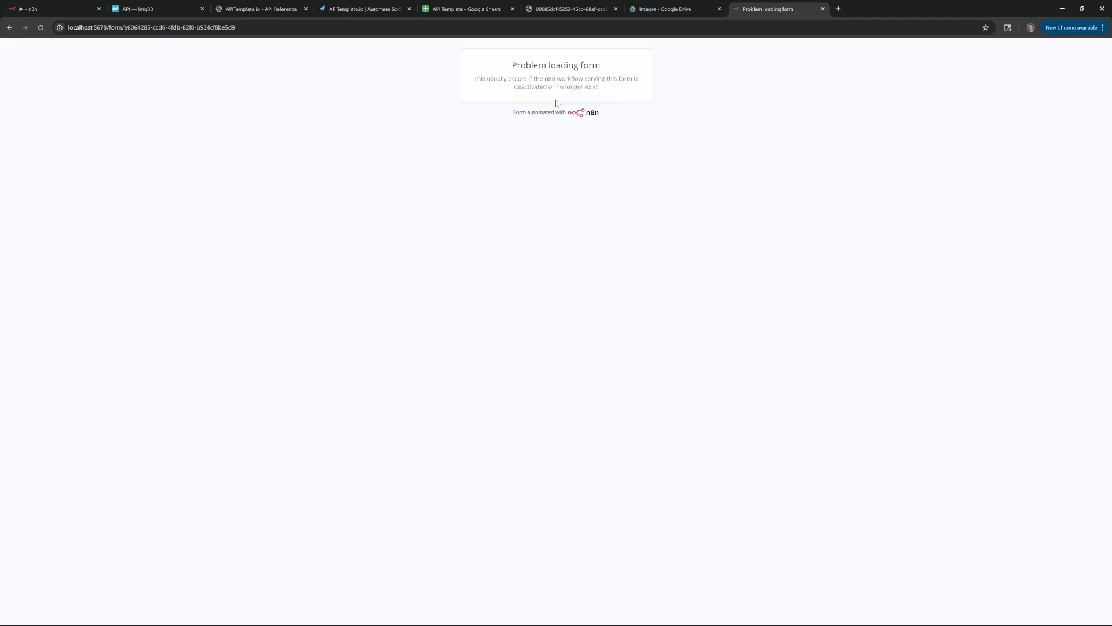
click(23, 9)
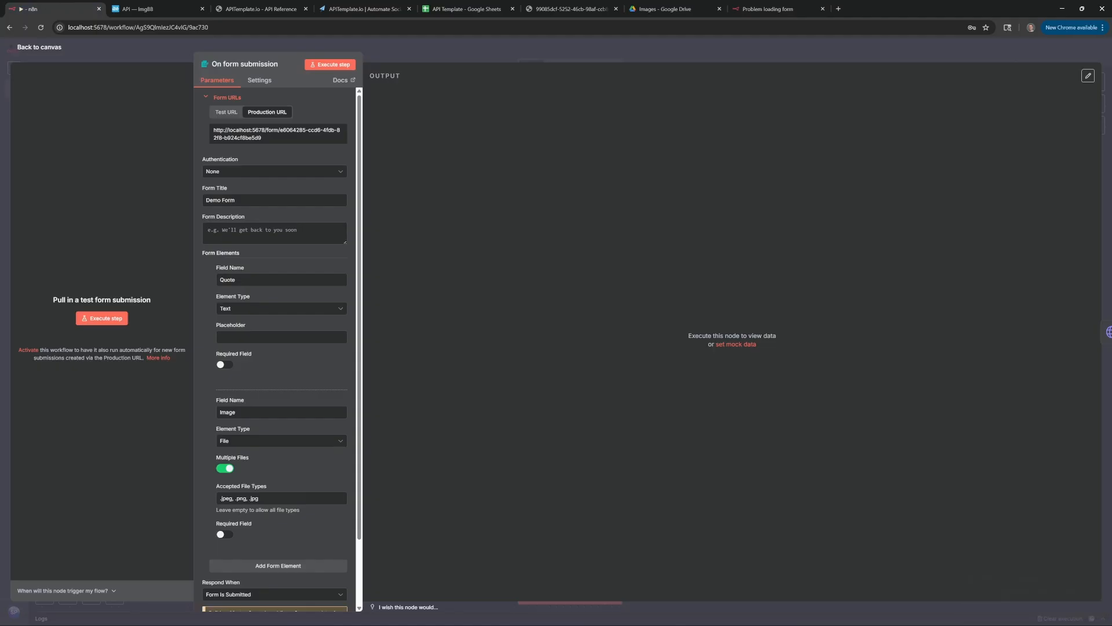
click(172, 41)
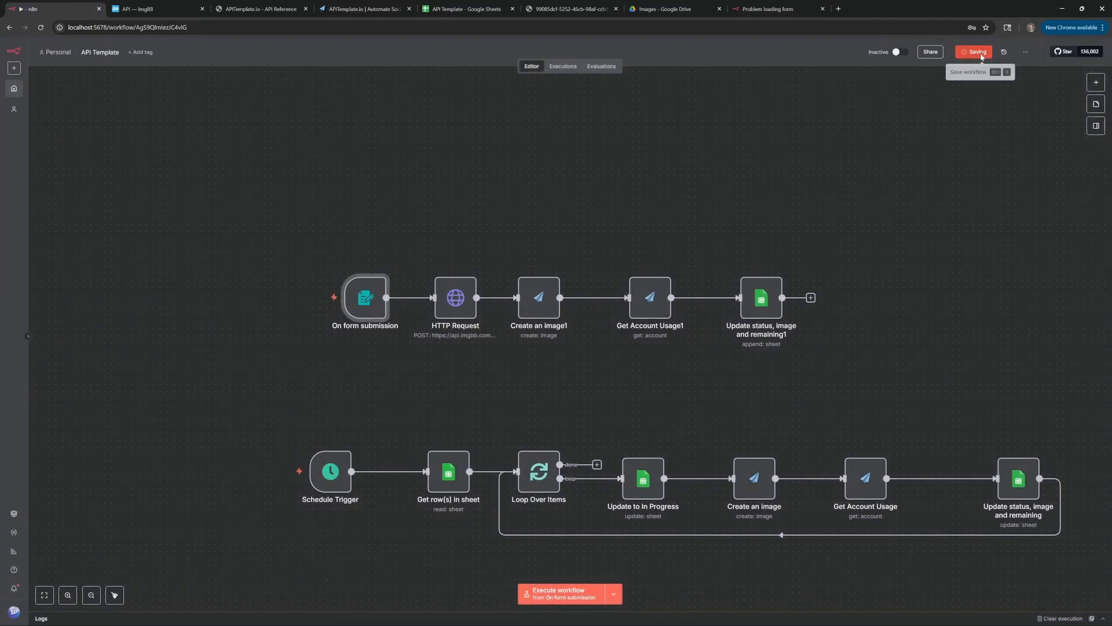
Activate the workflow and dismiss the activation notices
click(911, 51)
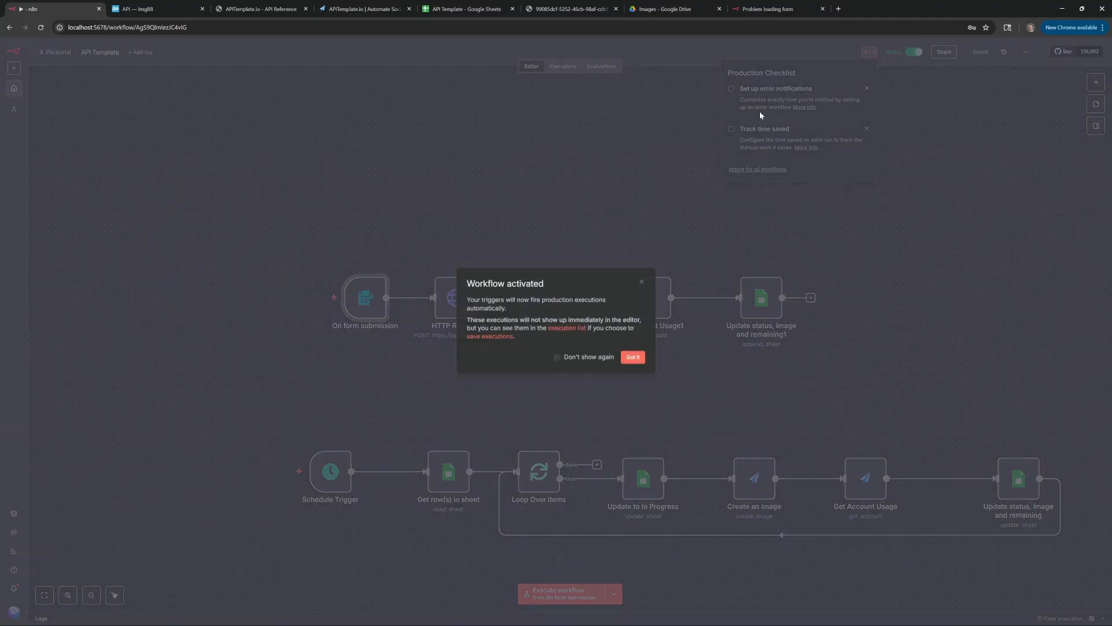
click(630, 356)
click(645, 192)
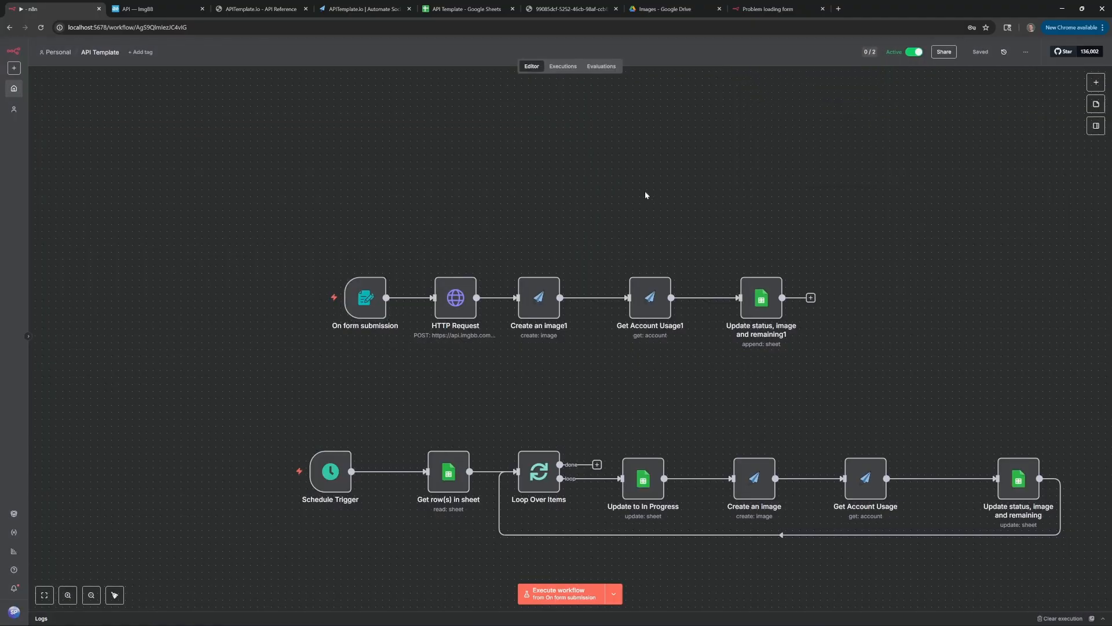
Reload the live Demo Form and submit it with the quote 'Please like and subscribe!' and Profile Picture.jpg
click(756, 8)
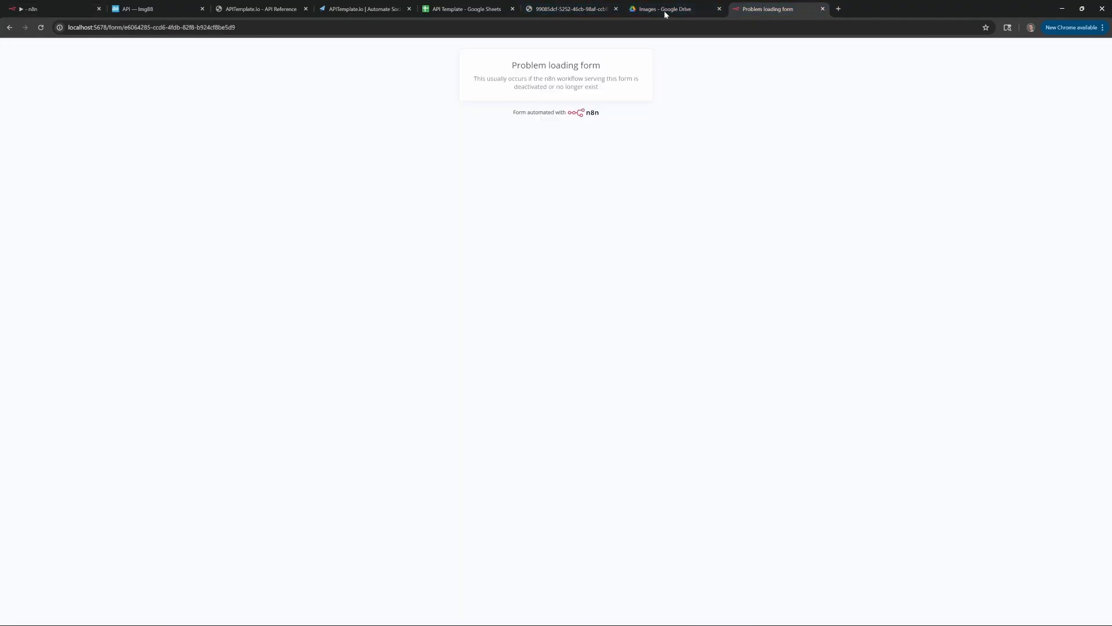
click(40, 27)
click(561, 106)
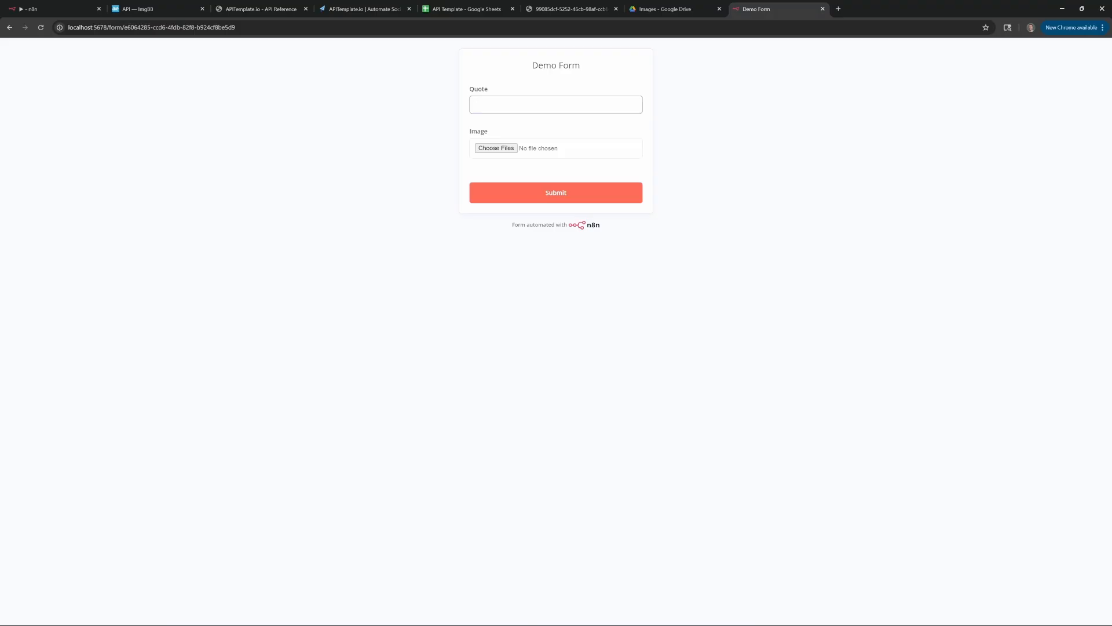
text(P)
text(lease like and subscribe!)
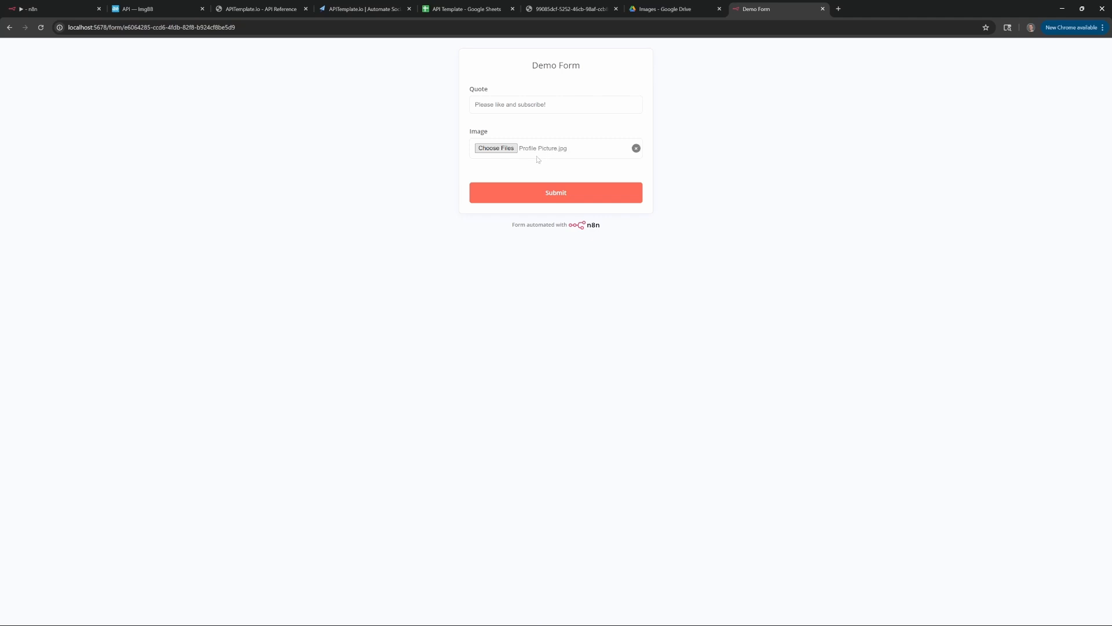
click(547, 194)
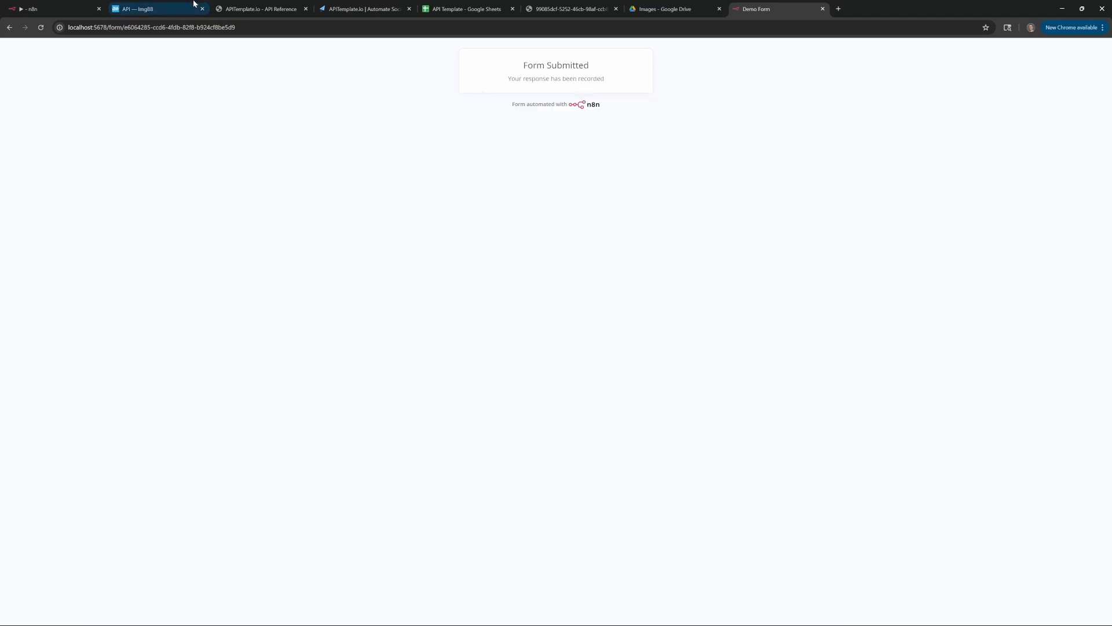
click(466, 8)
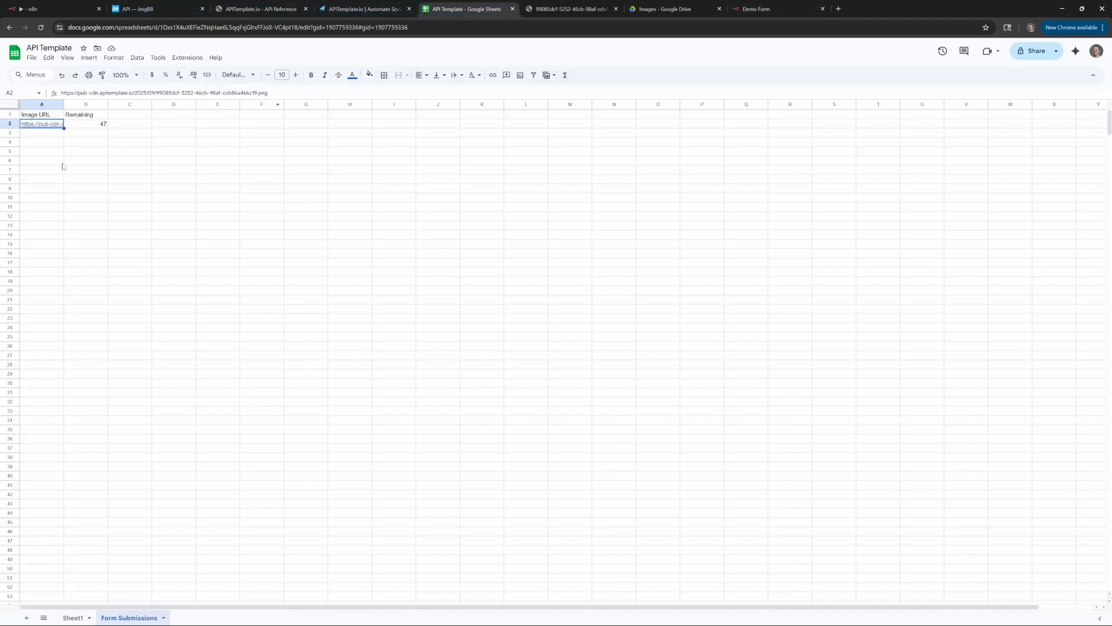